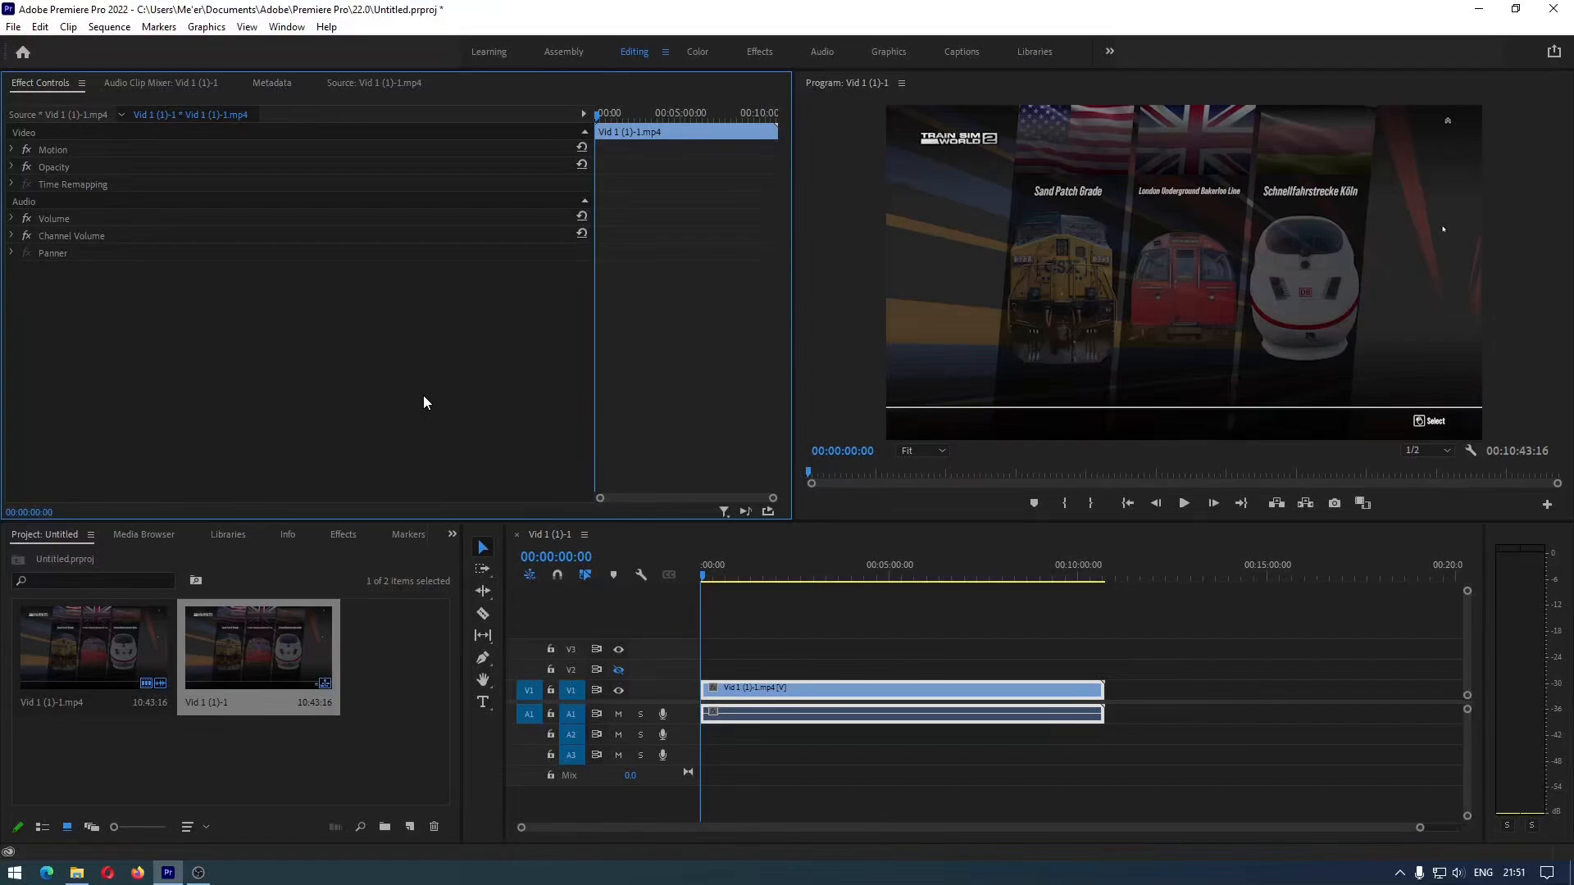
pyautogui.click(15, 29)
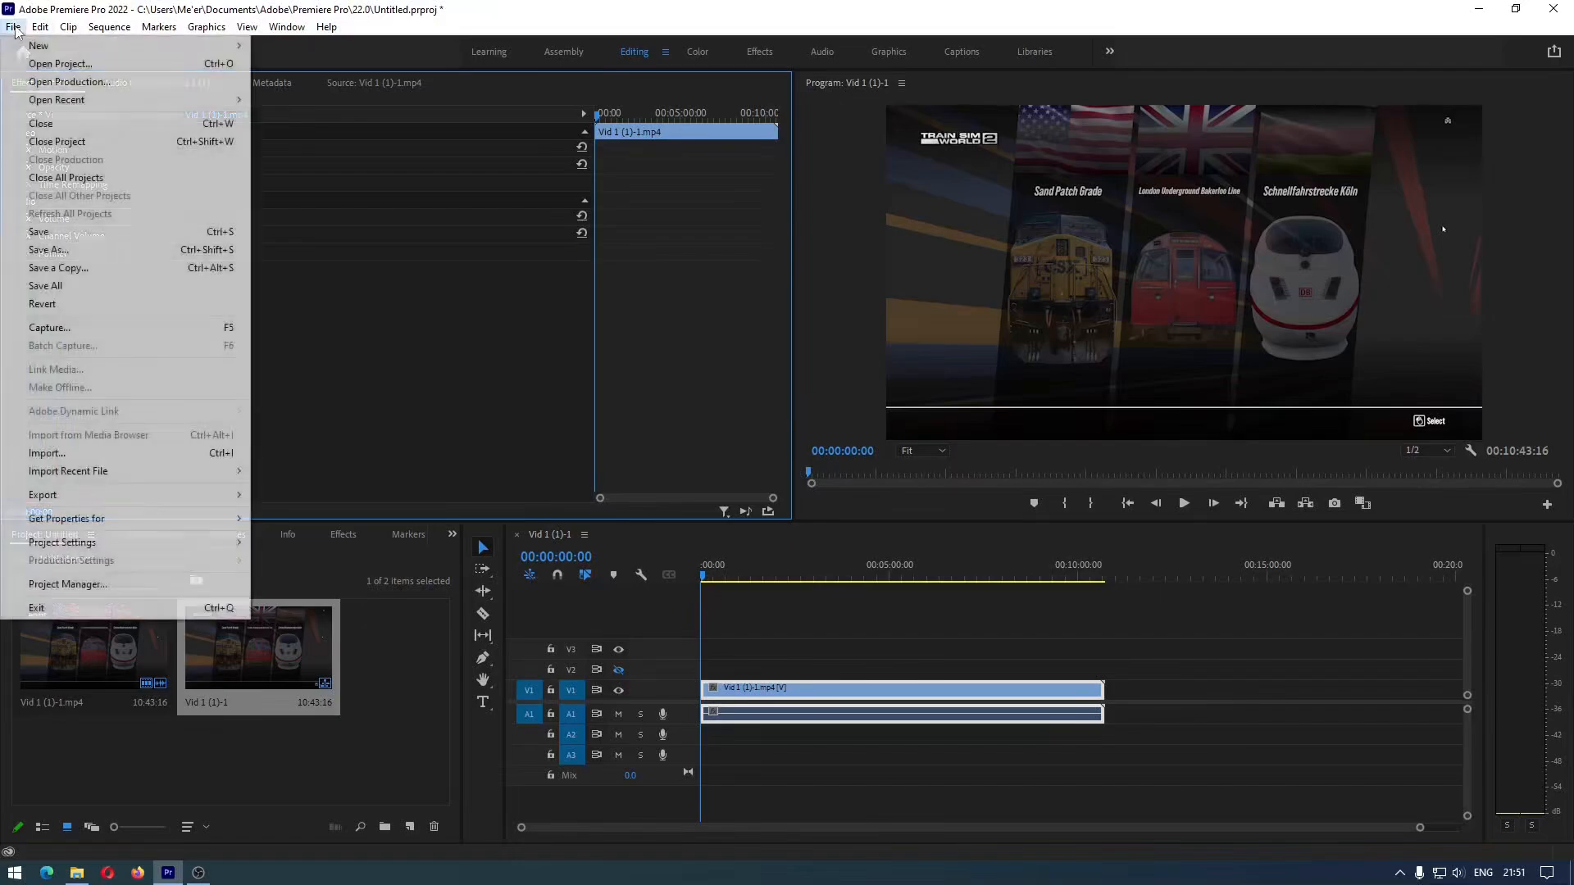
pyautogui.moveTo(127, 505)
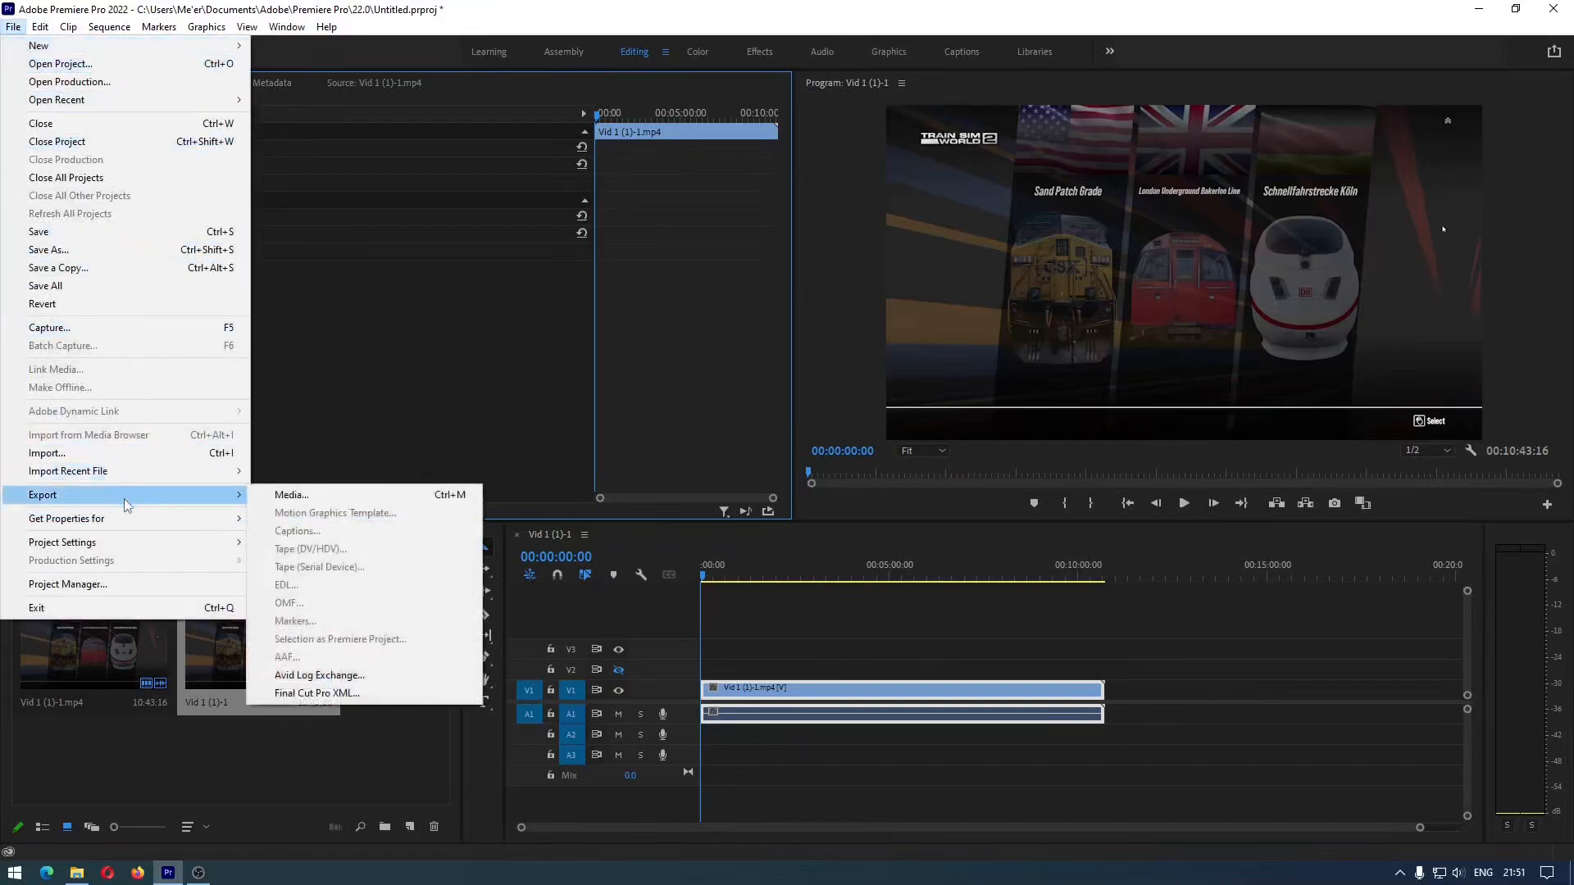
pyautogui.click(326, 497)
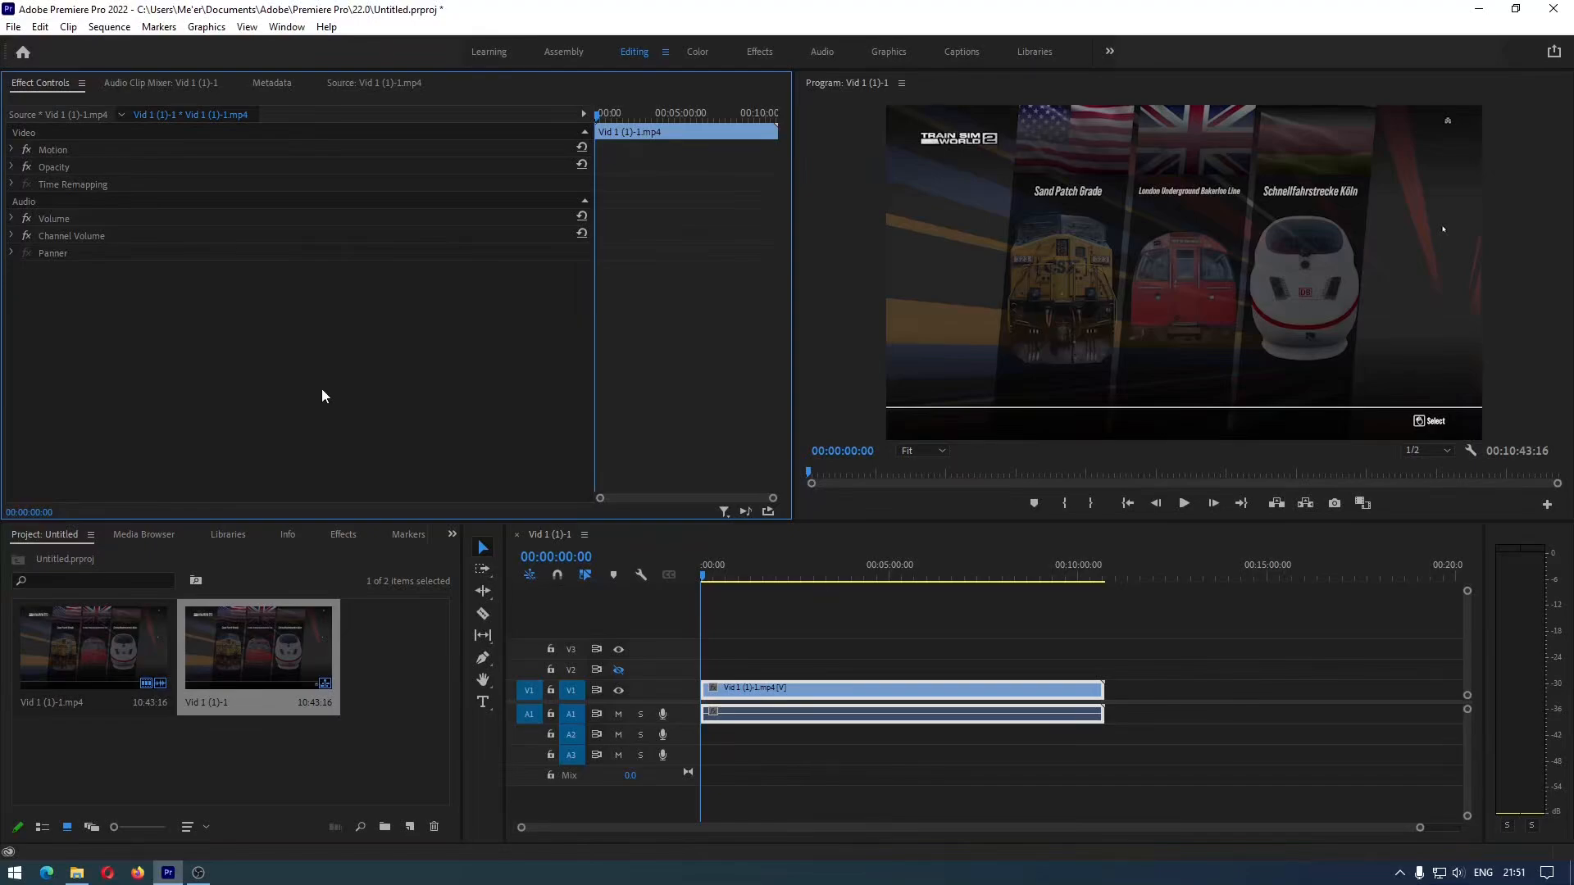
# Move the sequence playhead to 00:00:59:27, then look at its media export settings and close them without exporting
pyautogui.click(740, 550)
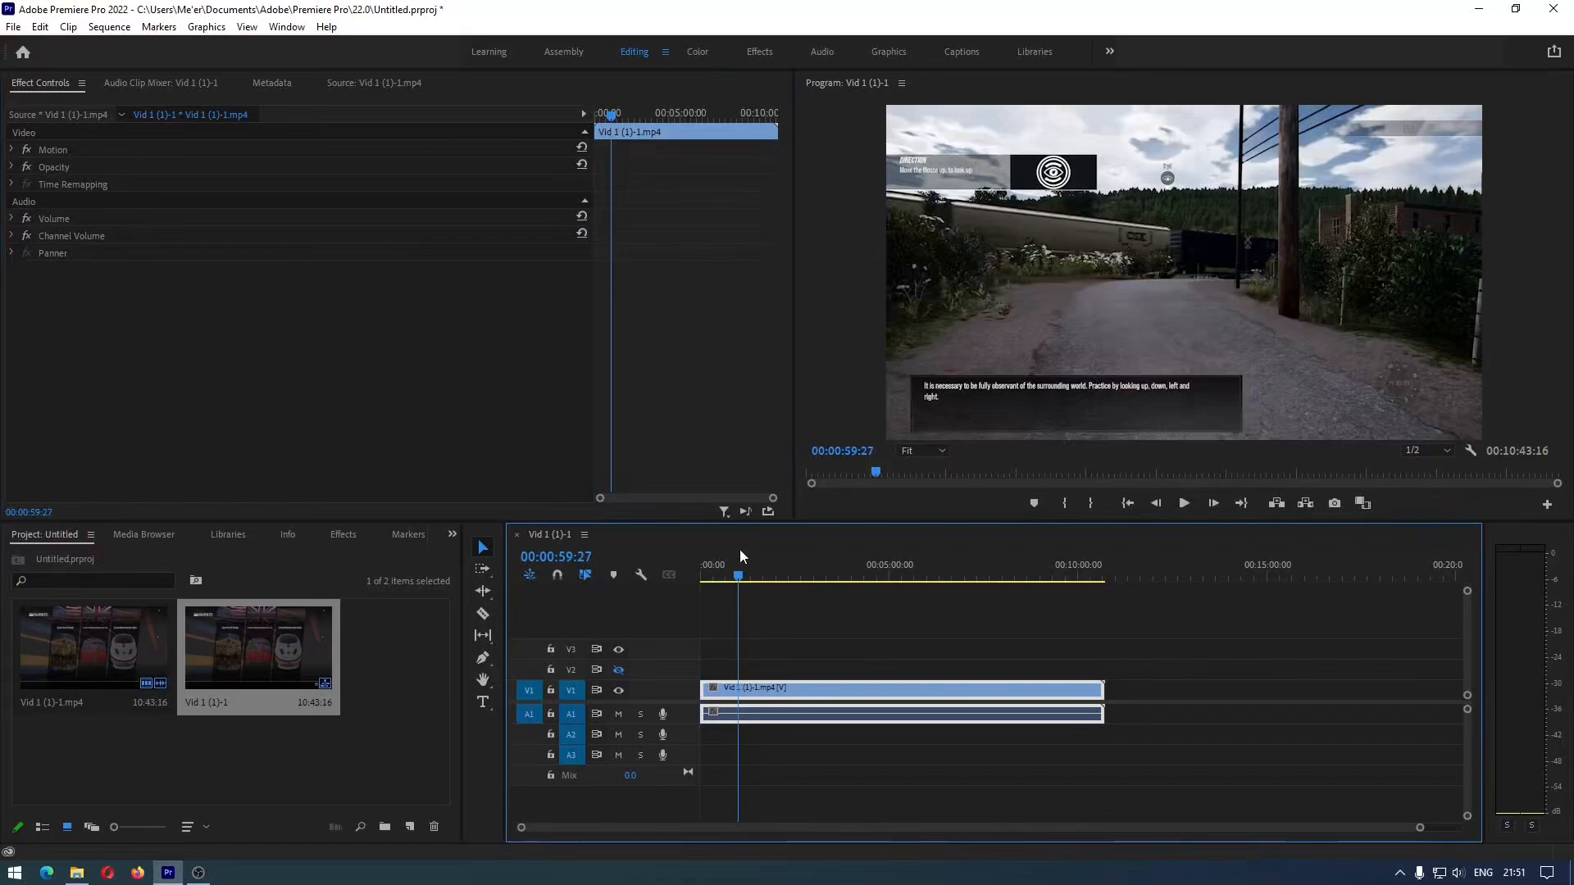
pyautogui.click(14, 28)
pyautogui.moveTo(170, 496)
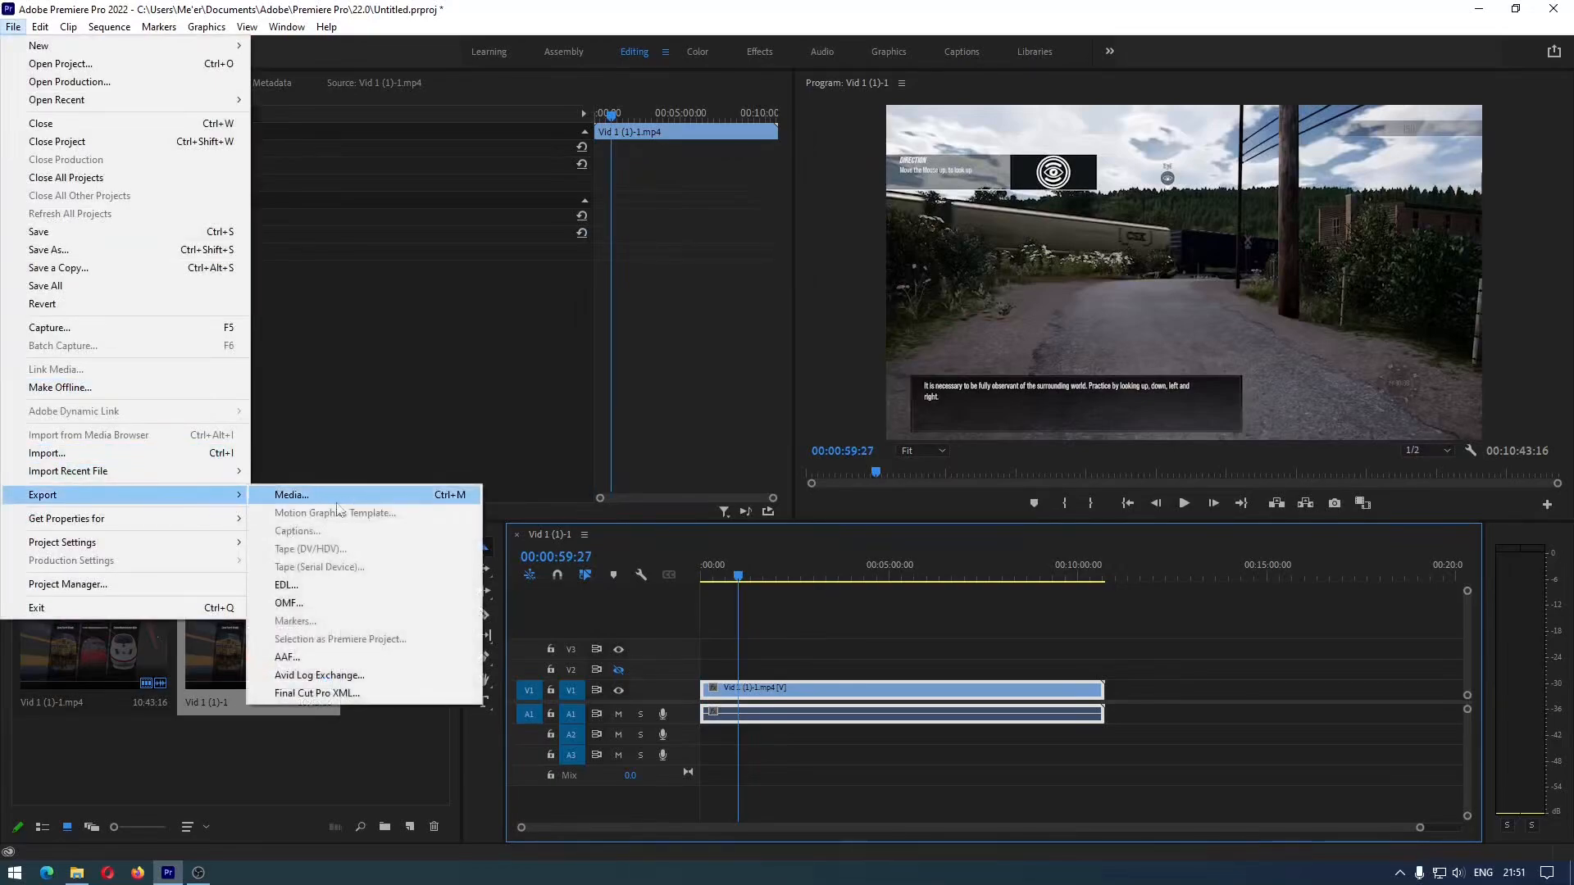
pyautogui.click(350, 502)
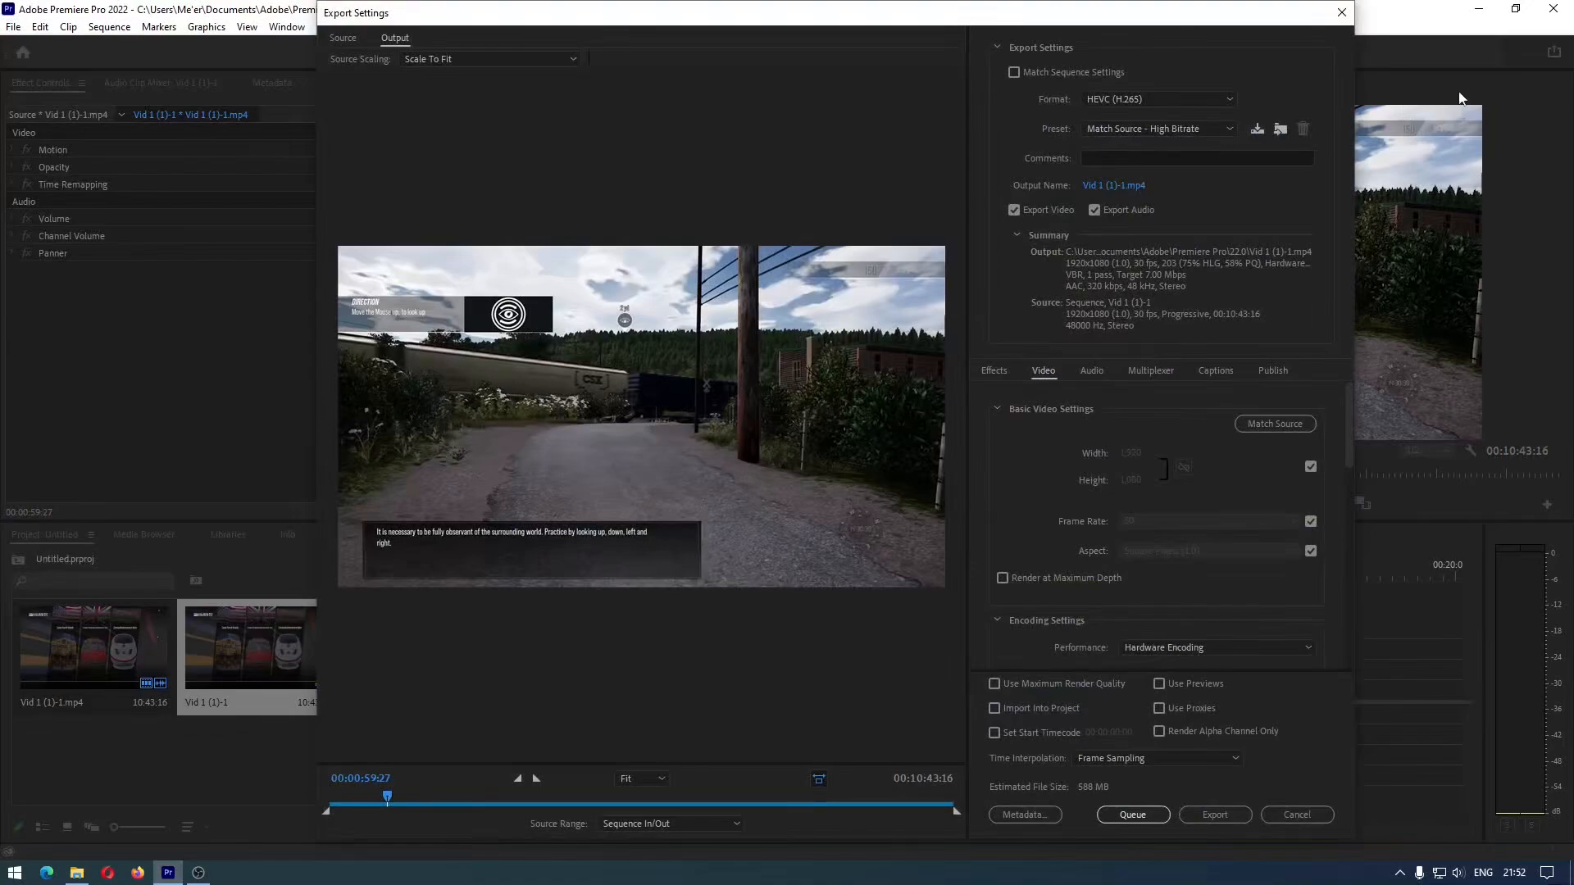
pyautogui.click(1342, 12)
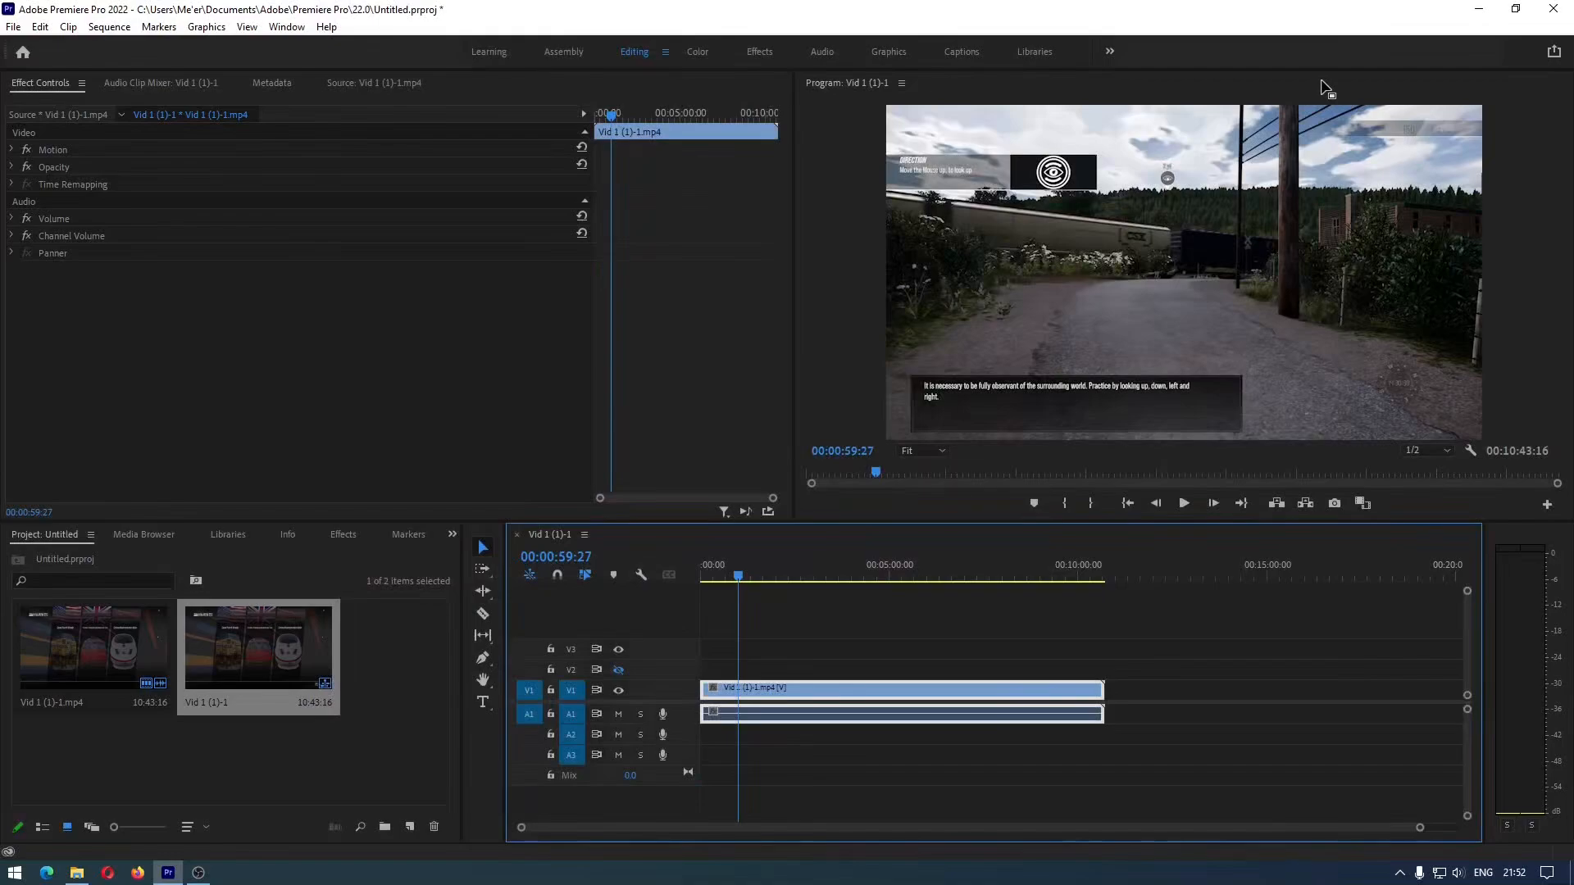
# Look at the Quick Export options for the sequence, dismiss them and return to the timeline
pyautogui.click(1552, 53)
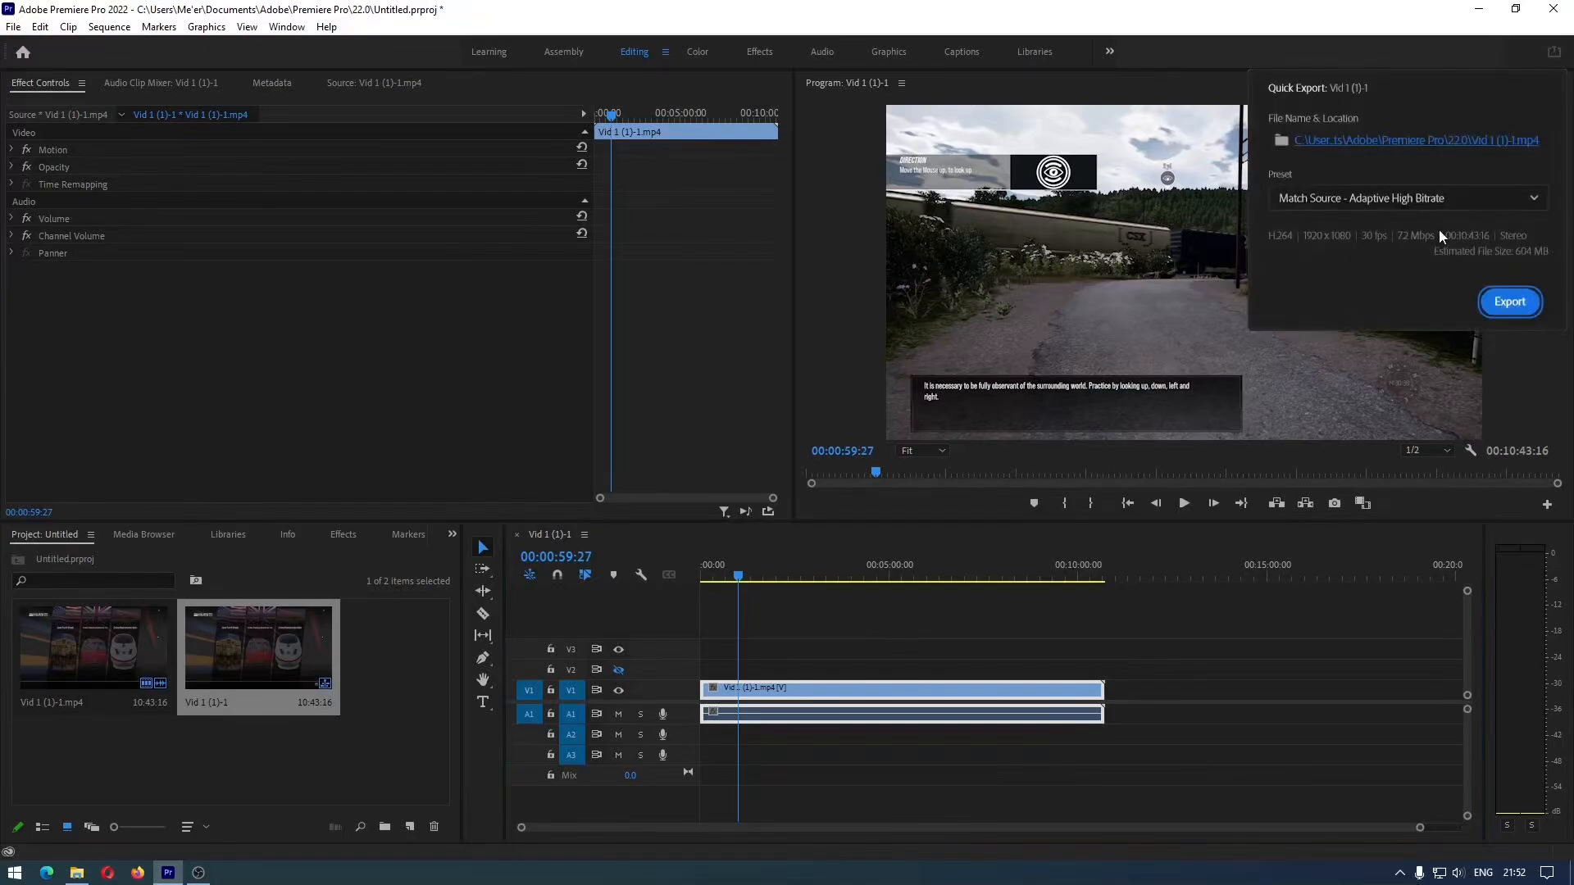
pyautogui.click(338, 301)
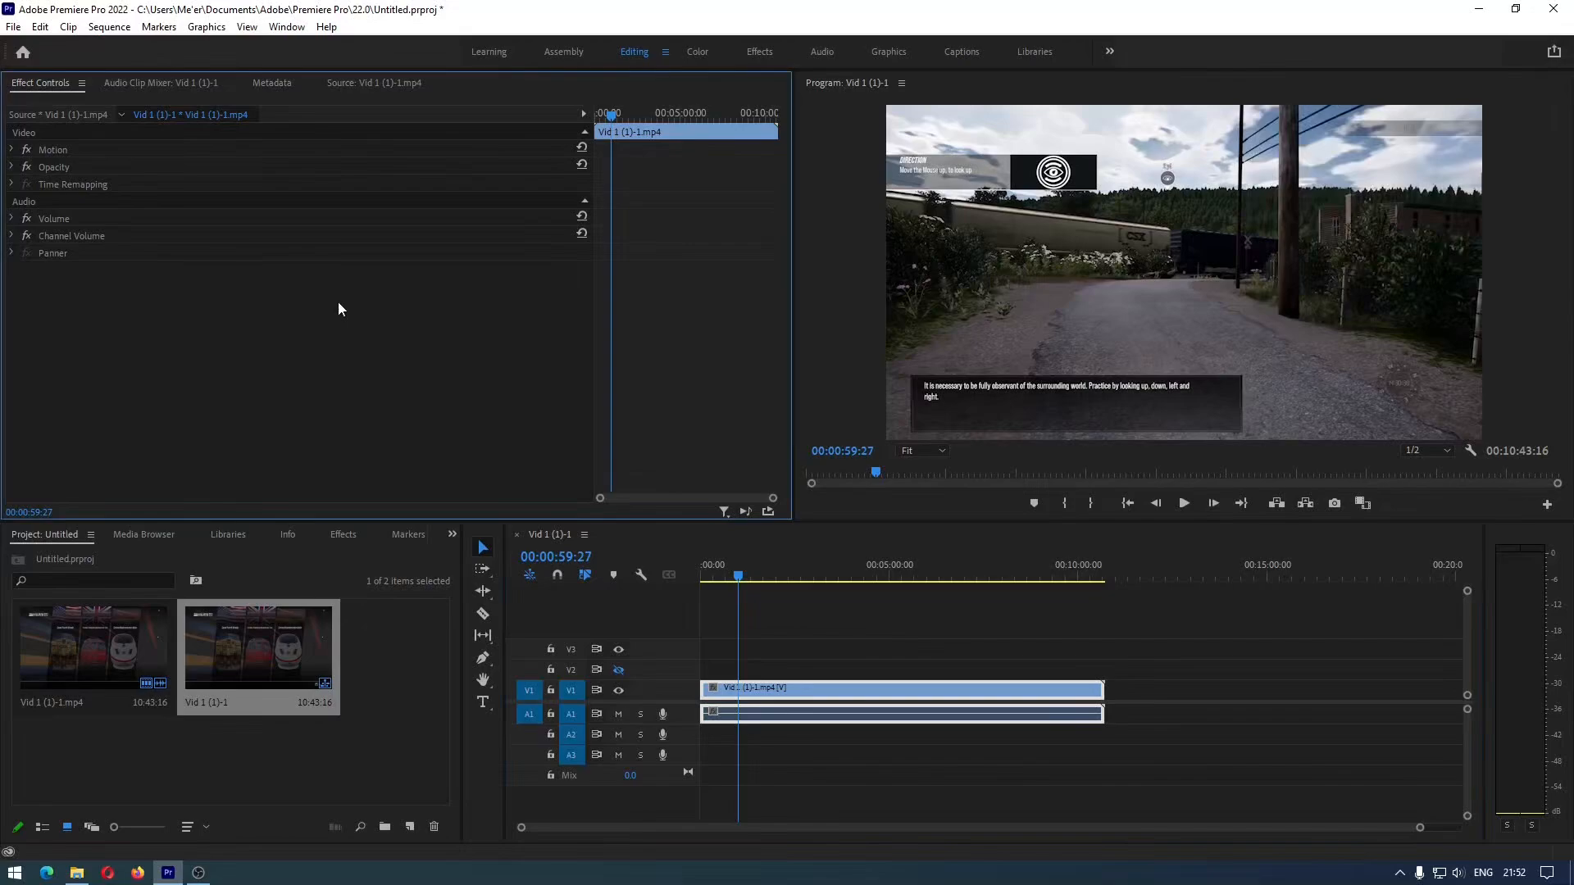
pyautogui.click(826, 677)
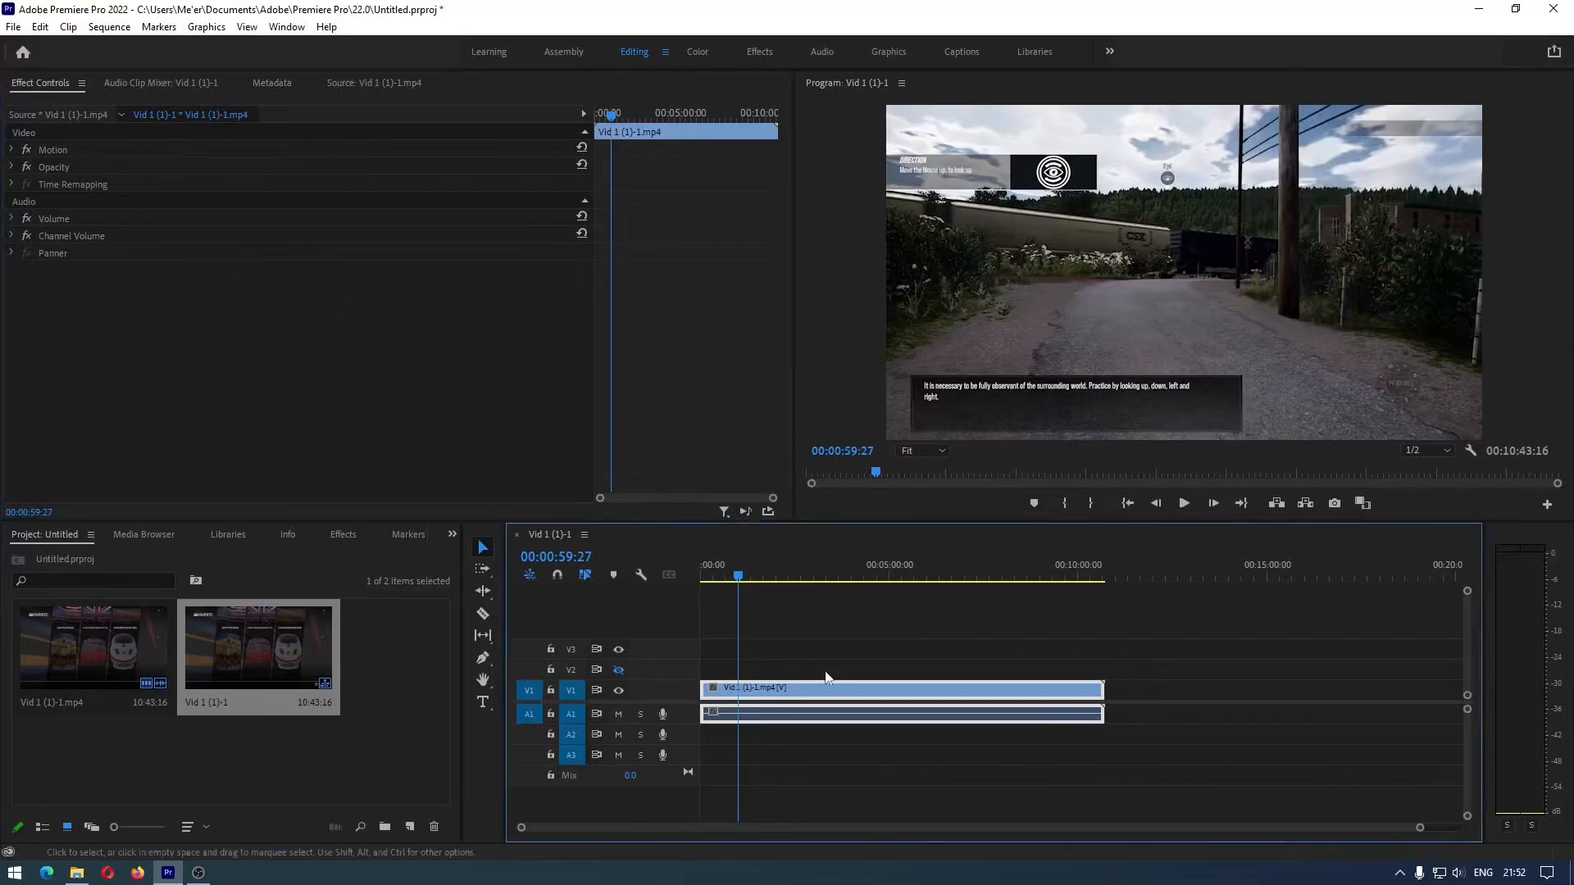
# Open the media export settings for the sequence and set the export format to HEVC (H.265)
pyautogui.click(13, 26)
pyautogui.moveTo(121, 496)
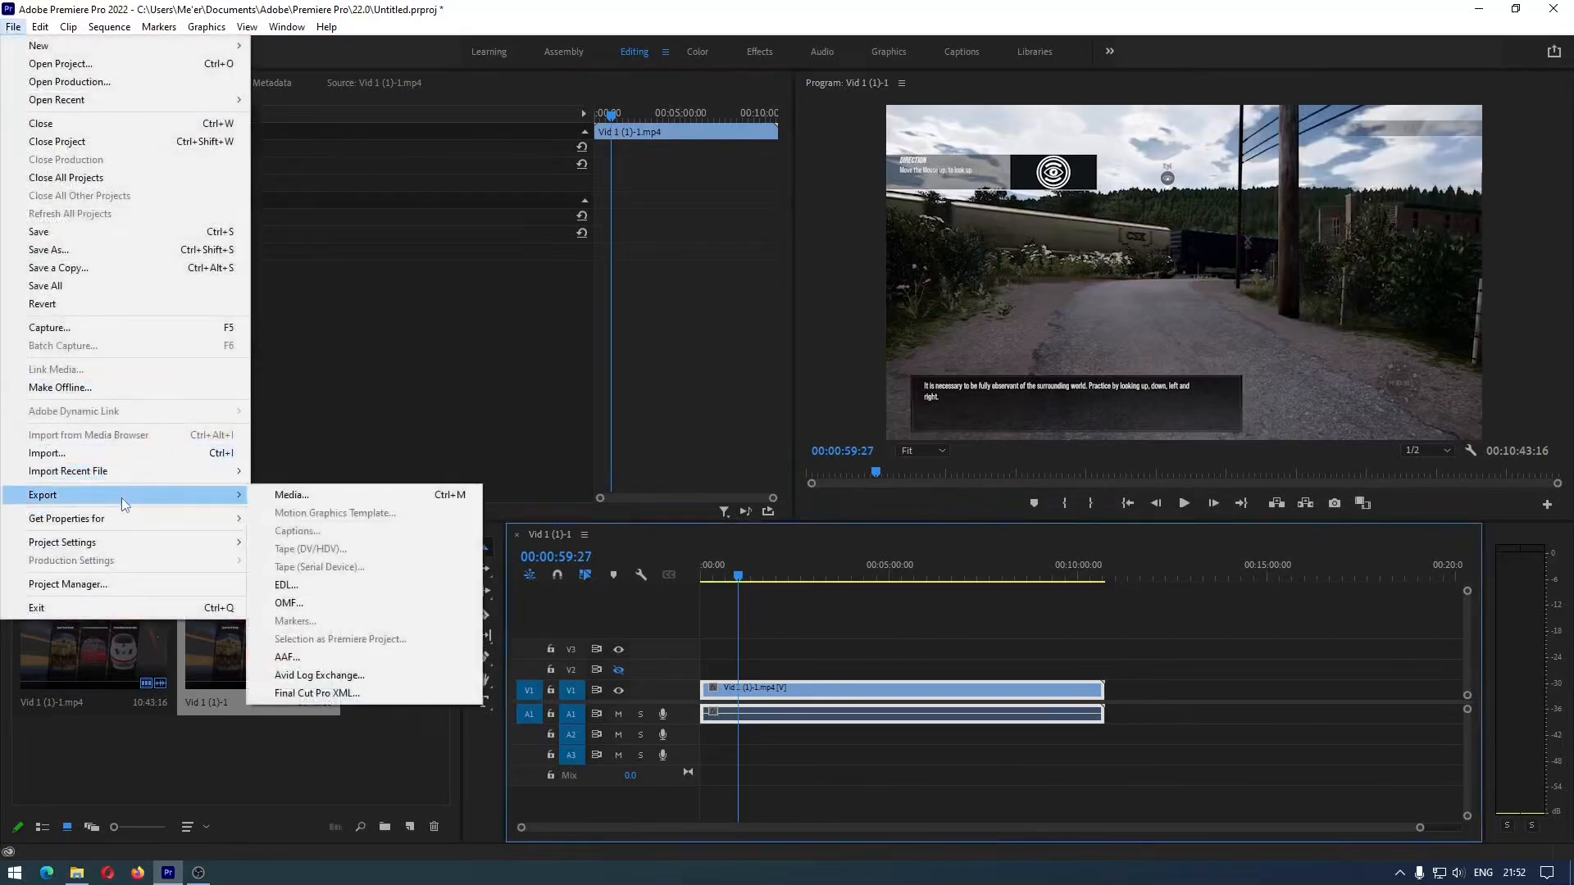
pyautogui.click(338, 496)
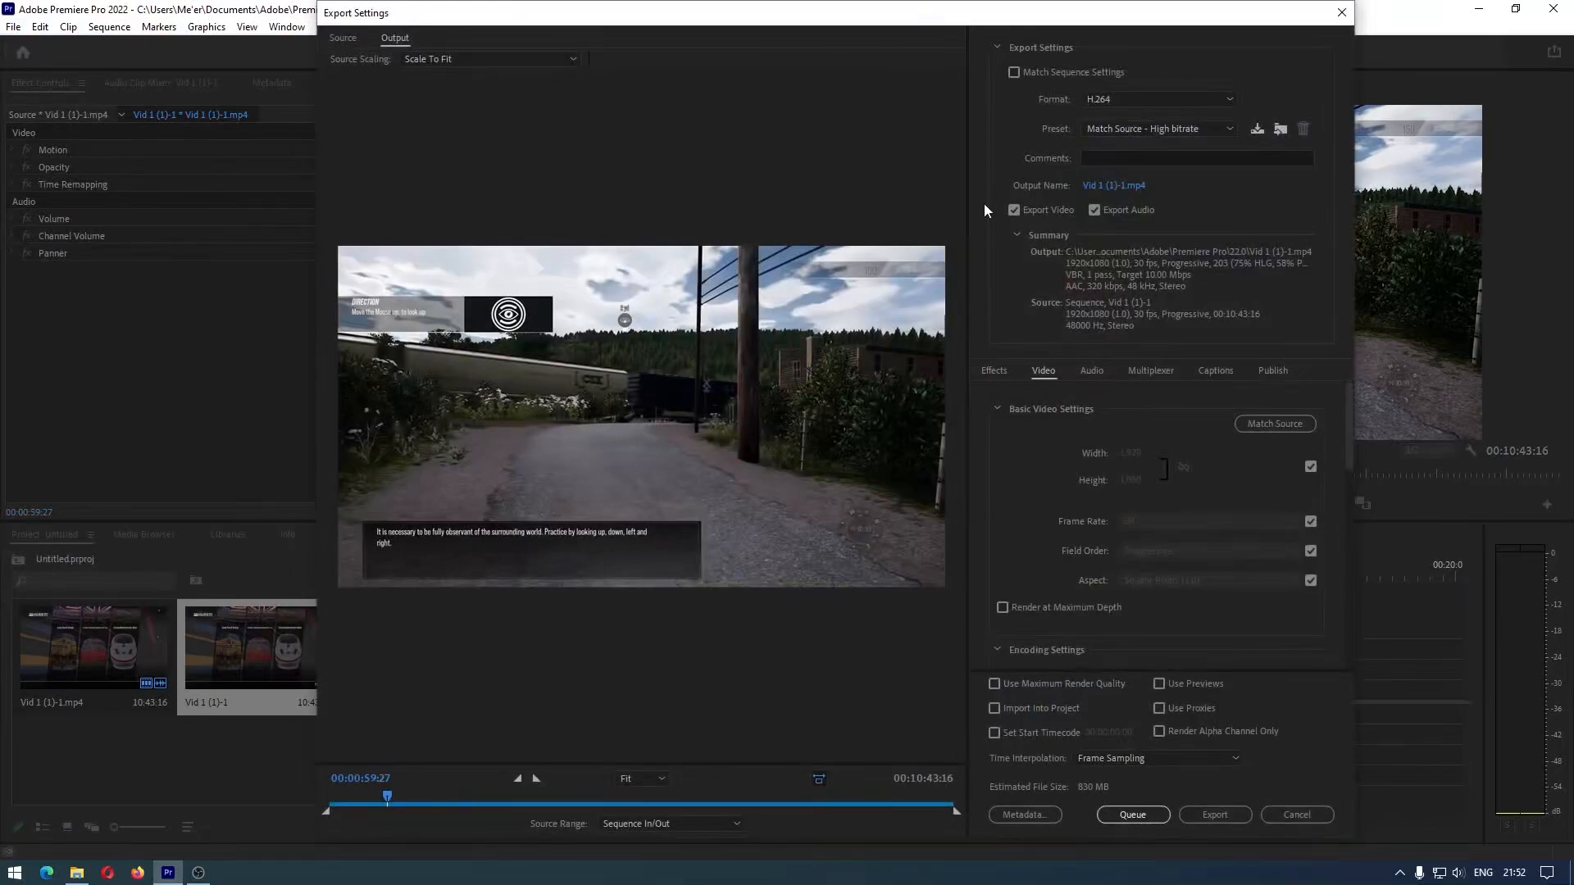
pyautogui.click(1129, 99)
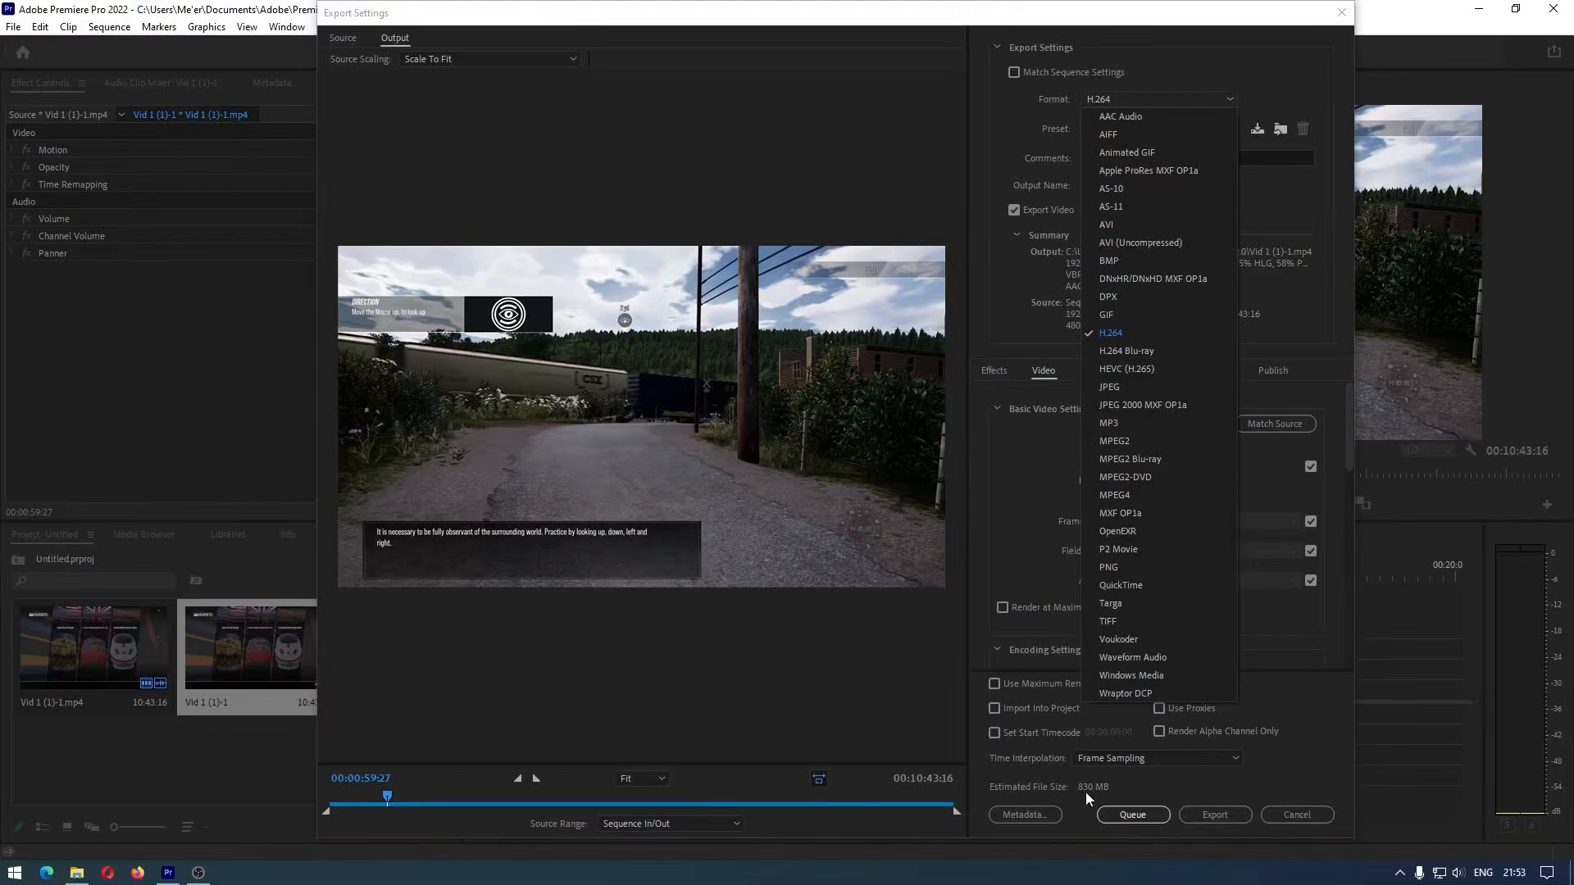
pyautogui.click(1124, 374)
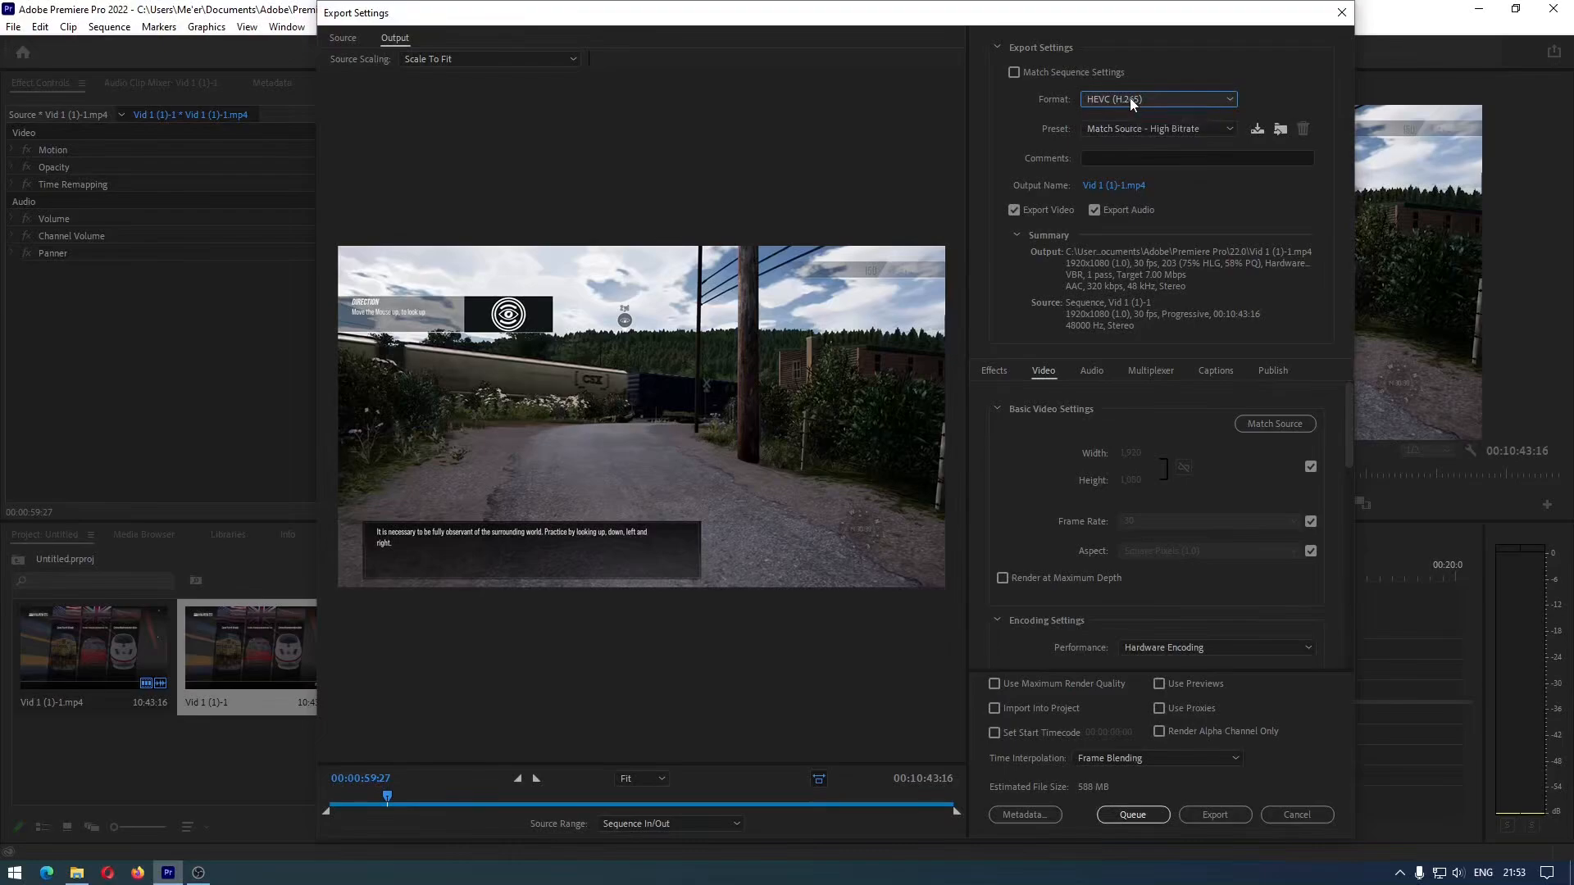
# Try the export presets HEVC - Match Source - HLG, HEVC - Match Source - 2020, HD 1080p and HD 720p
pyautogui.click(1161, 128)
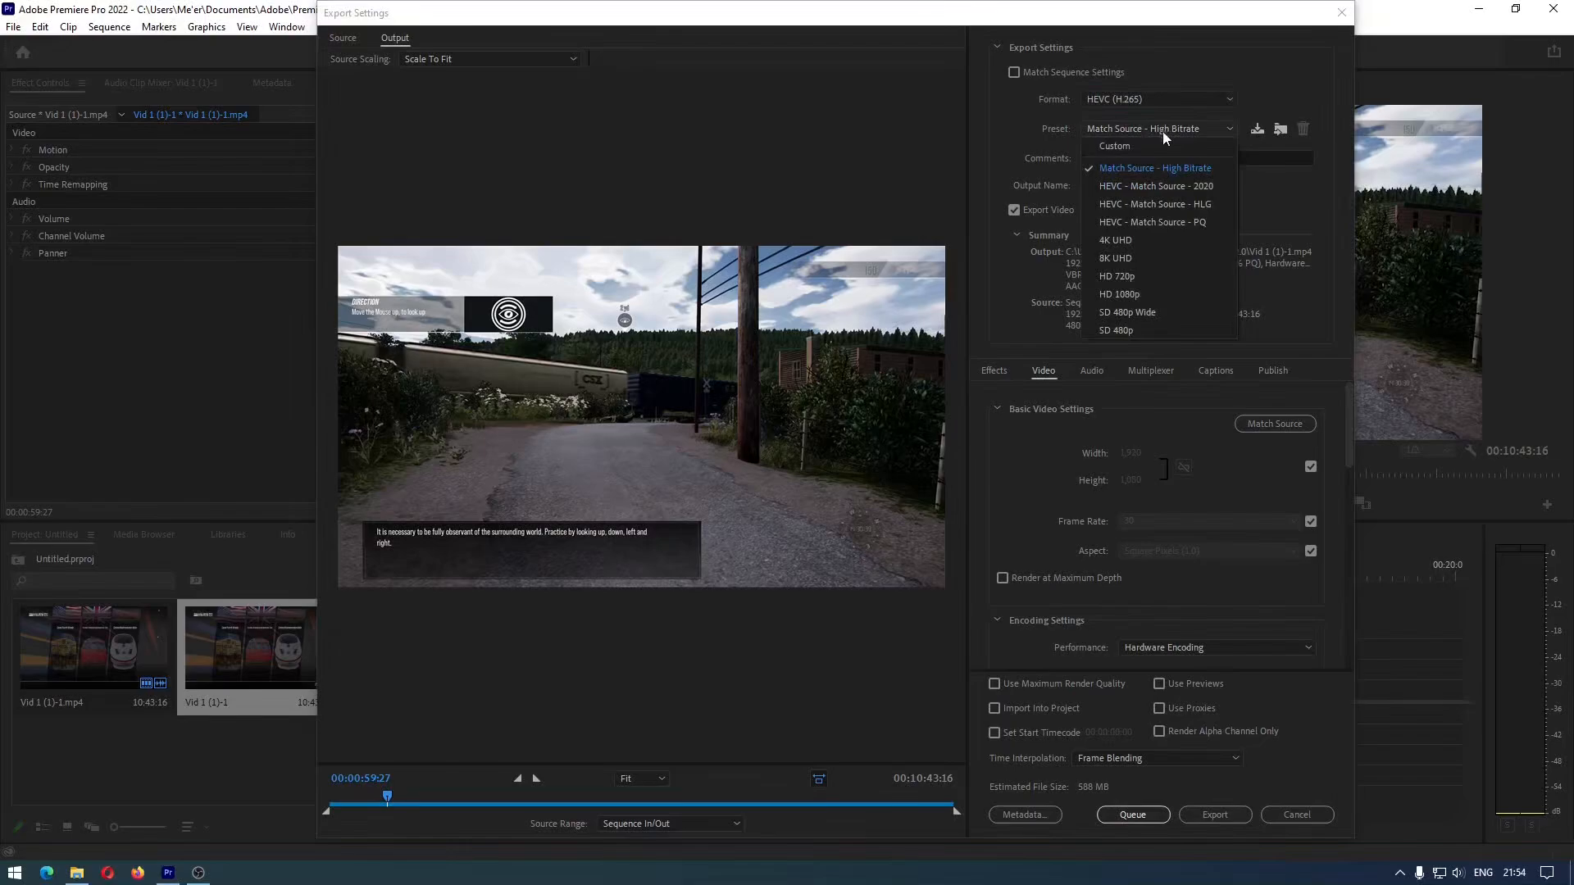
pyautogui.click(1167, 210)
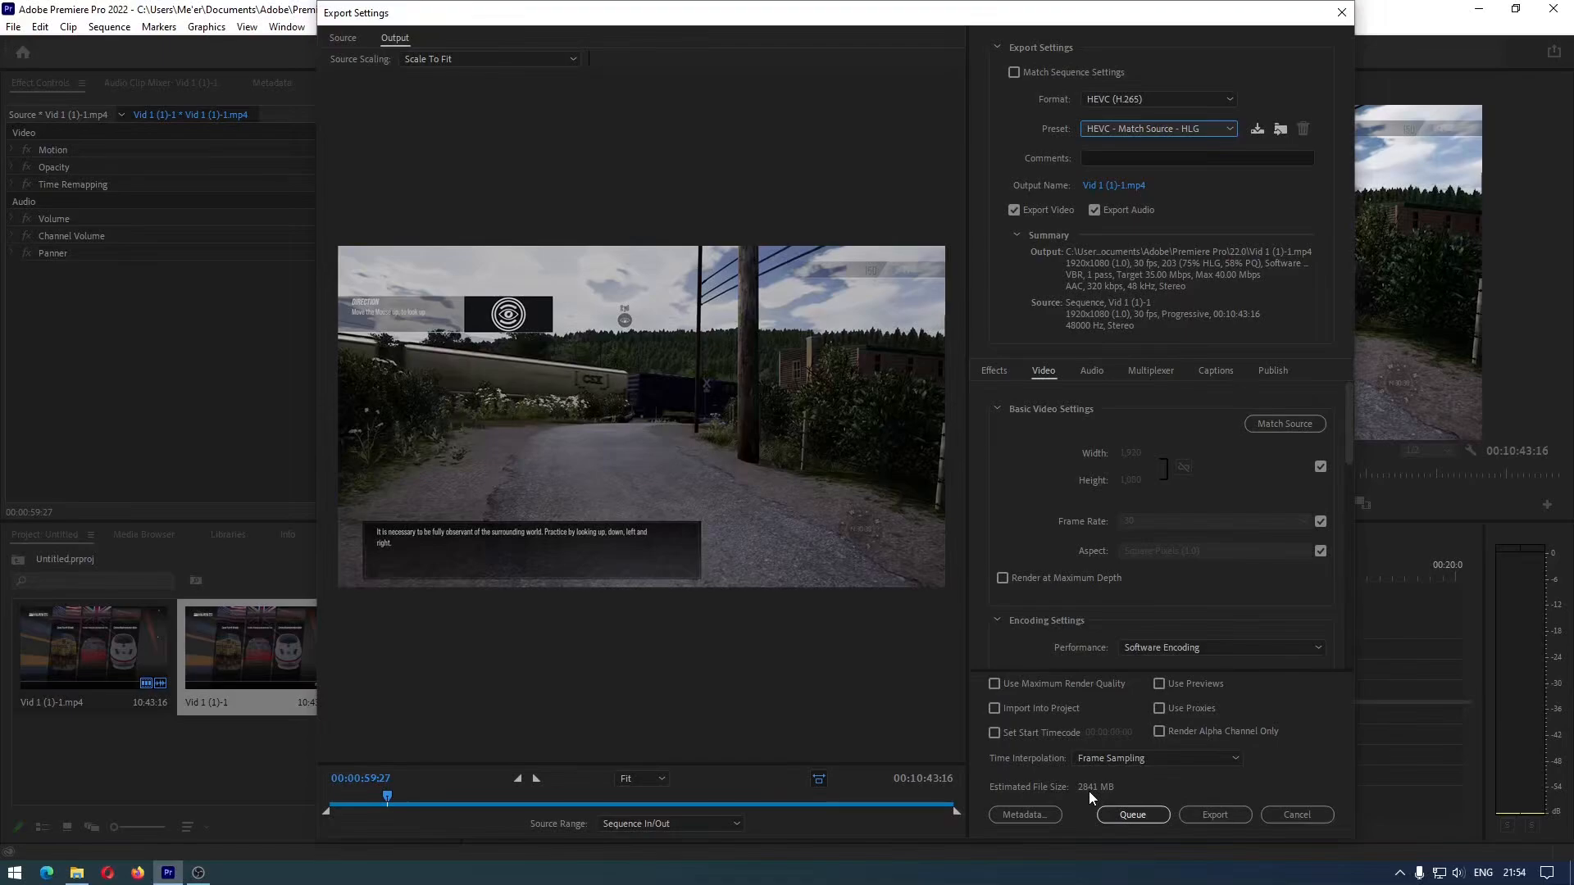
pyautogui.click(1152, 131)
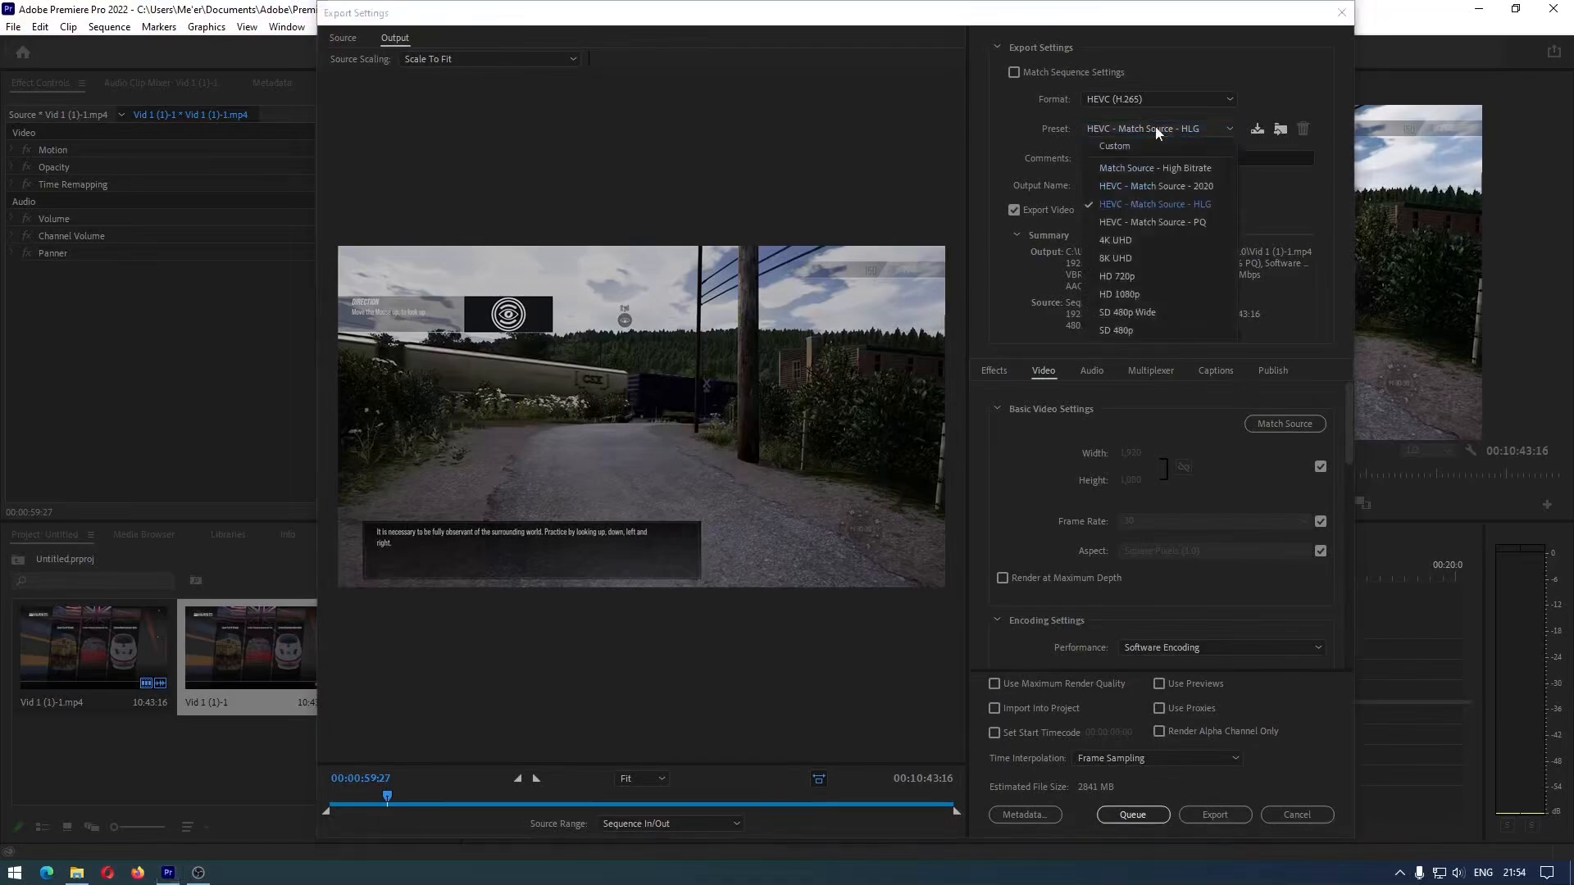
pyautogui.click(1164, 185)
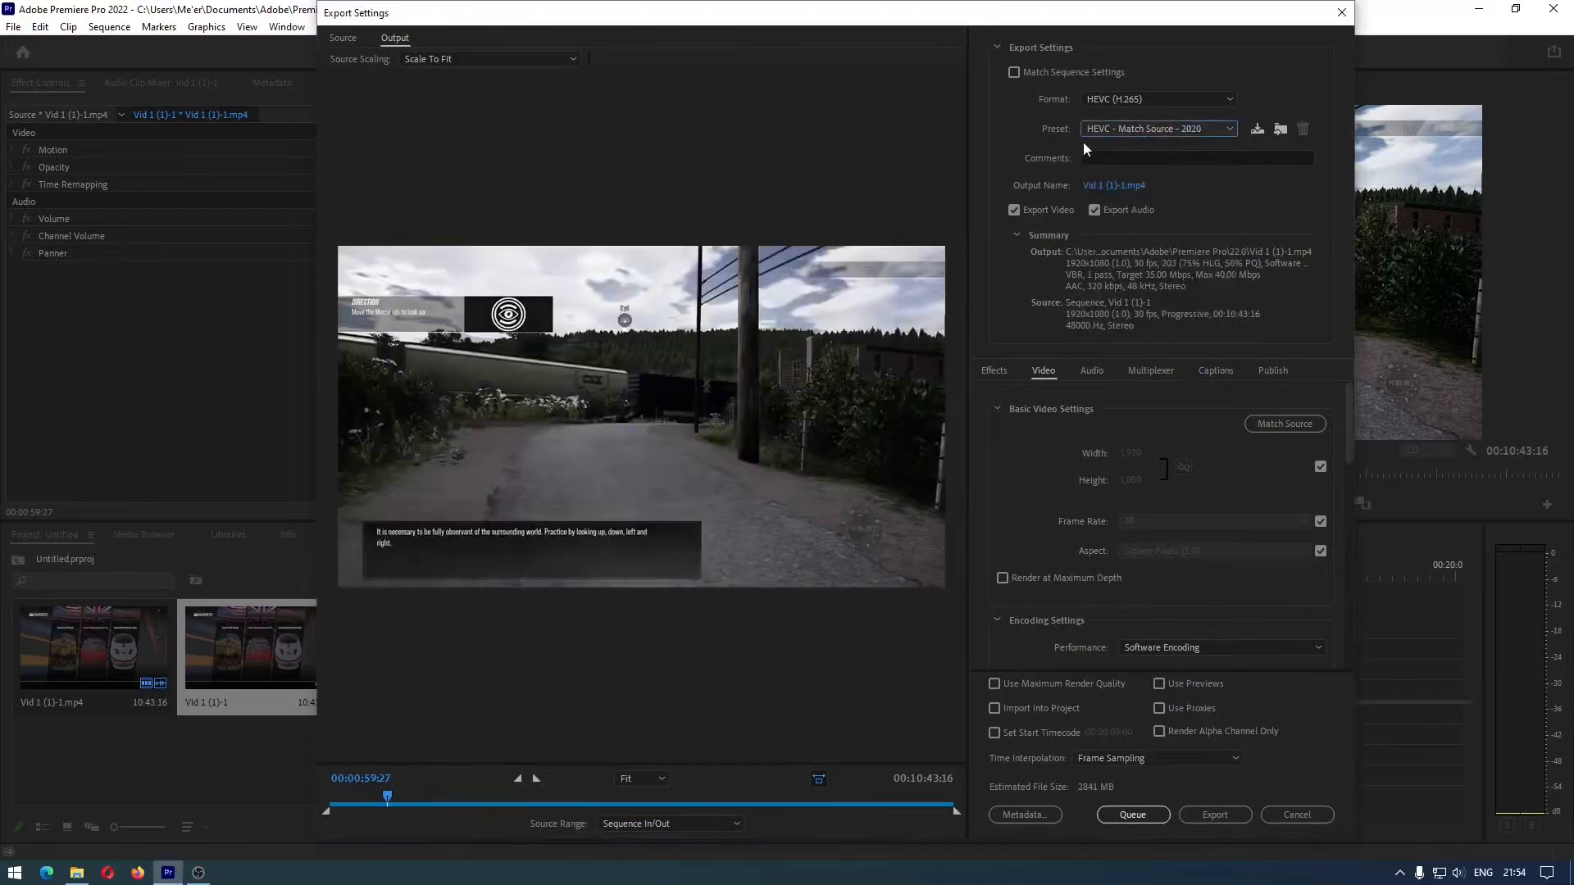
pyautogui.click(1105, 128)
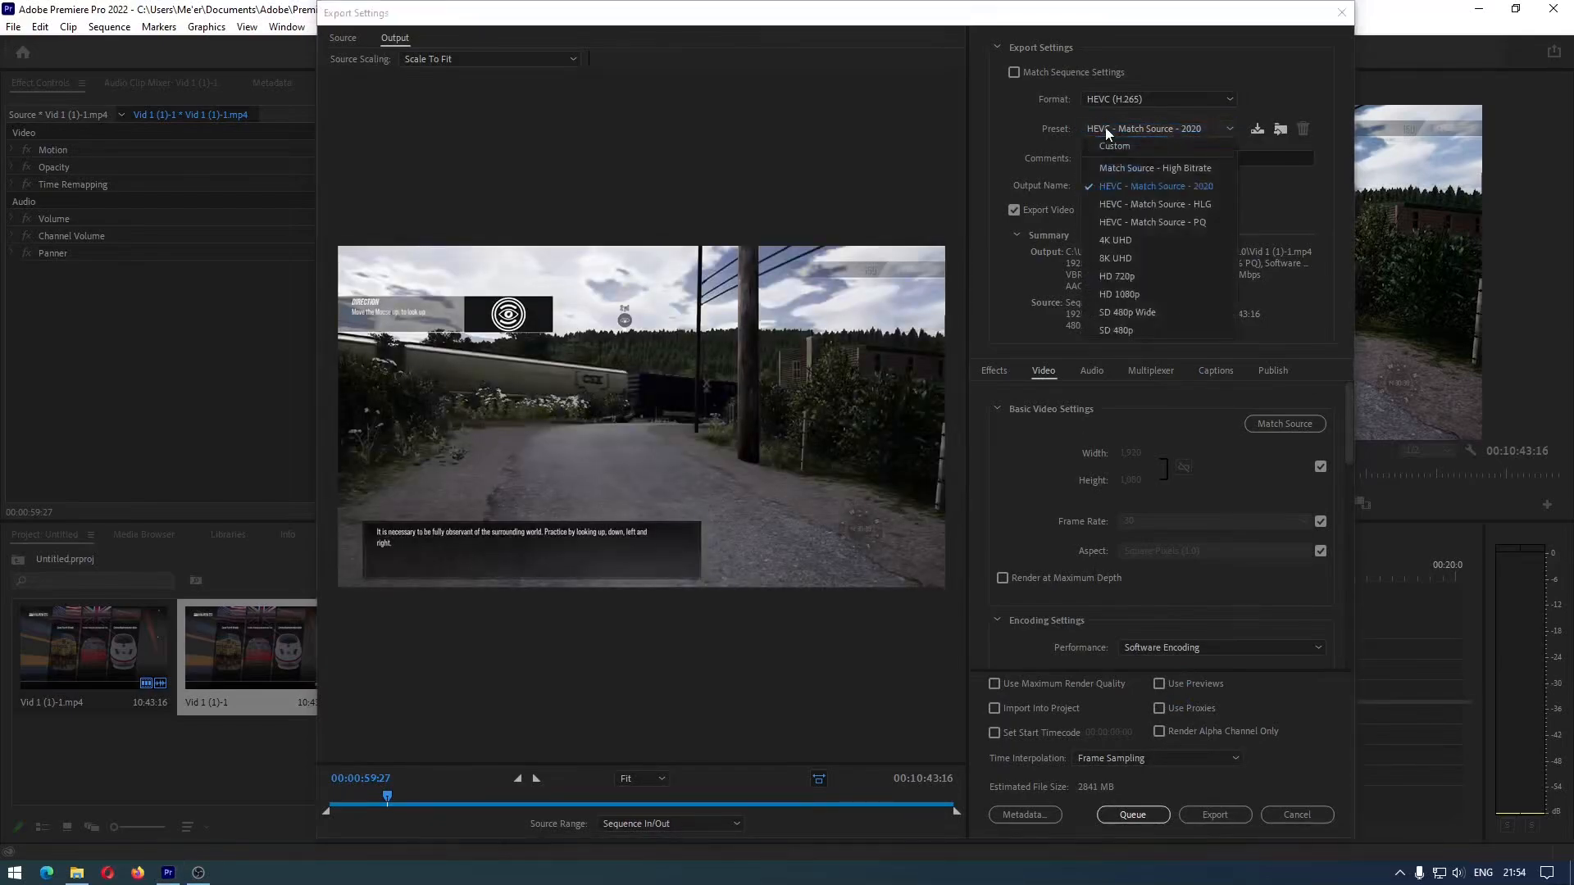
pyautogui.click(1144, 300)
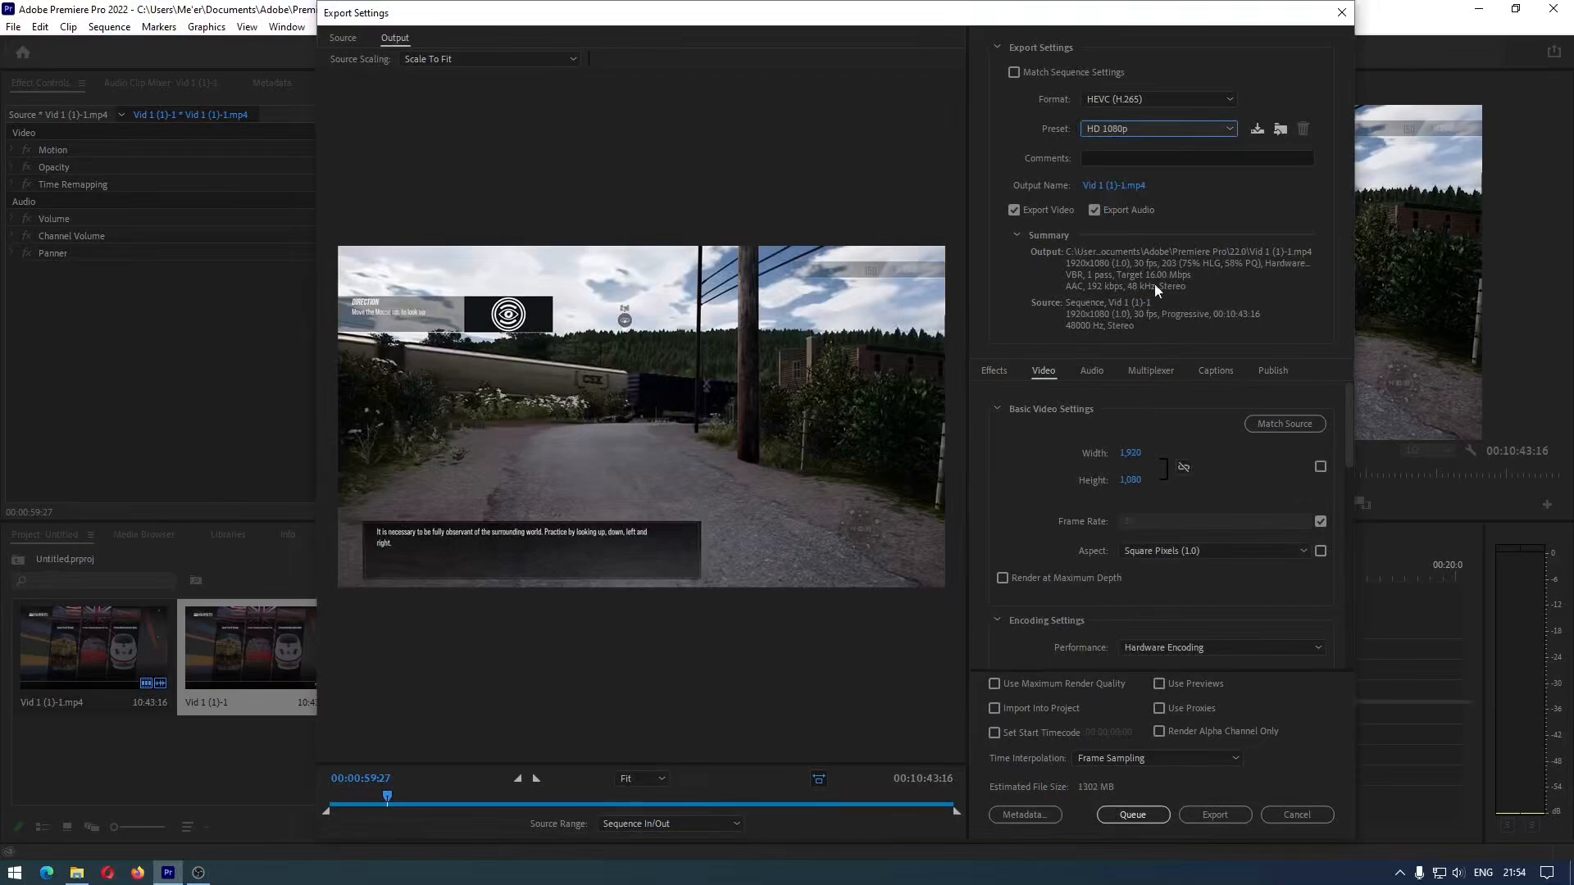
pyautogui.click(1170, 129)
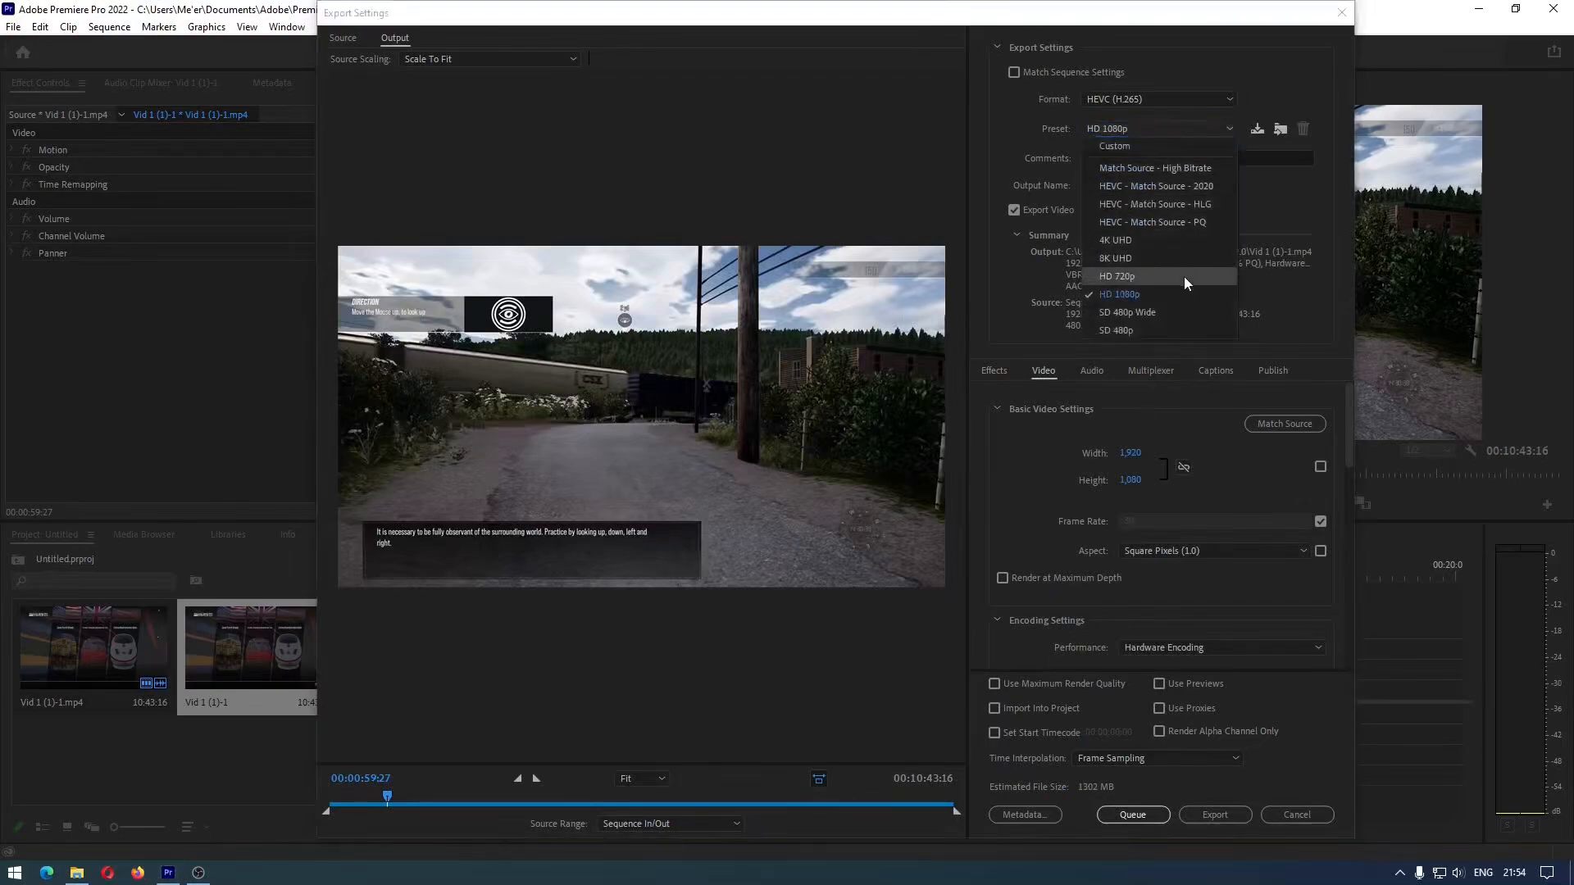
pyautogui.click(1184, 277)
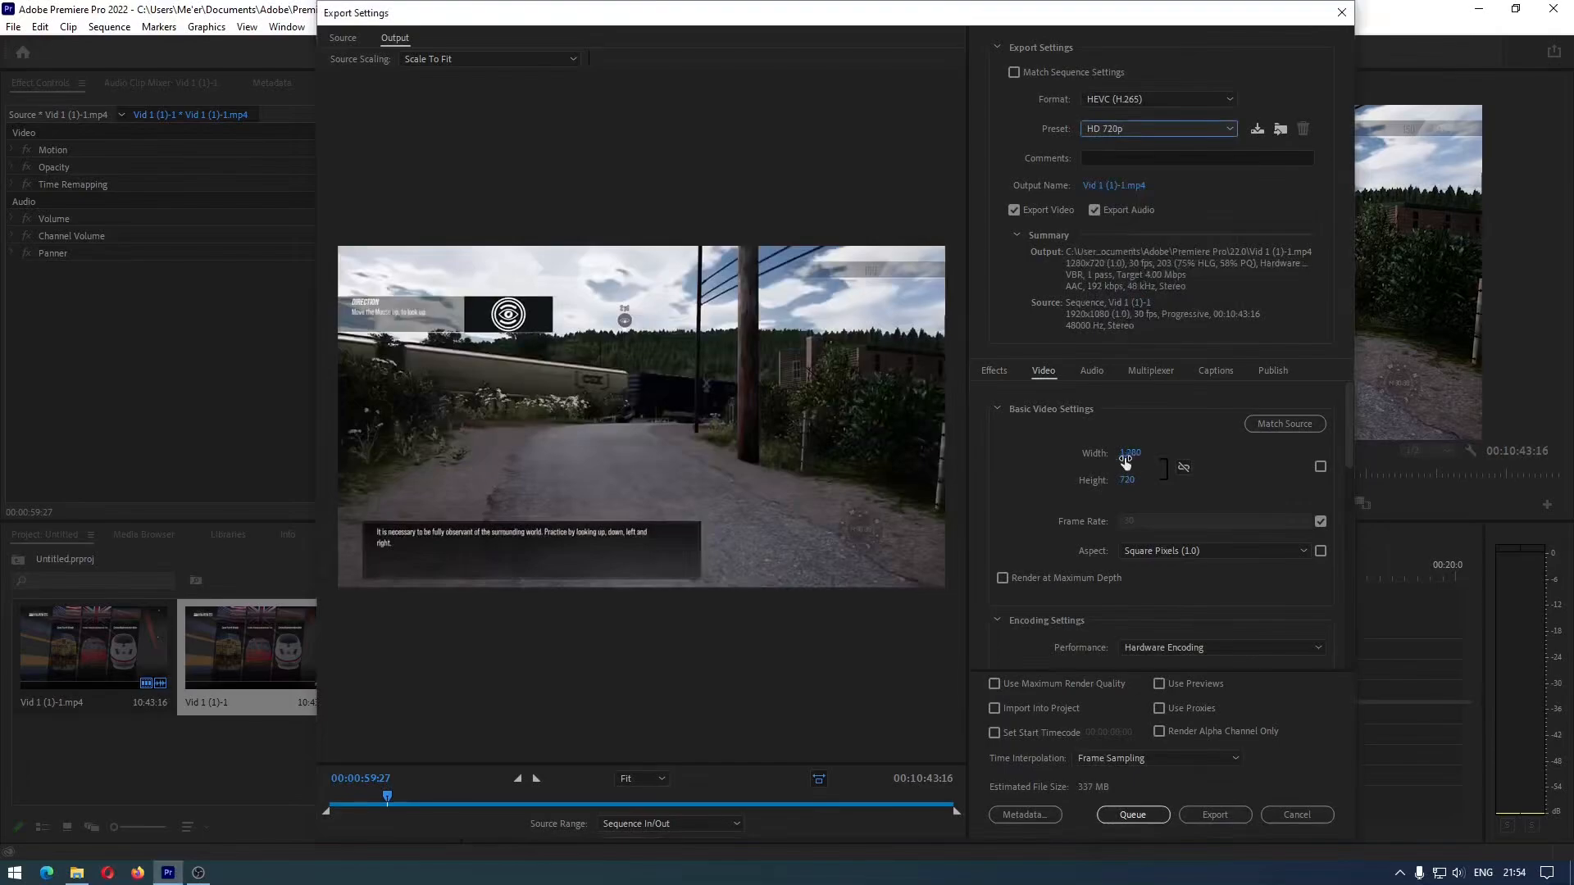
# Set the export preset to Match Source - High Bitrate and name the output file Upload Youtube
pyautogui.click(1105, 129)
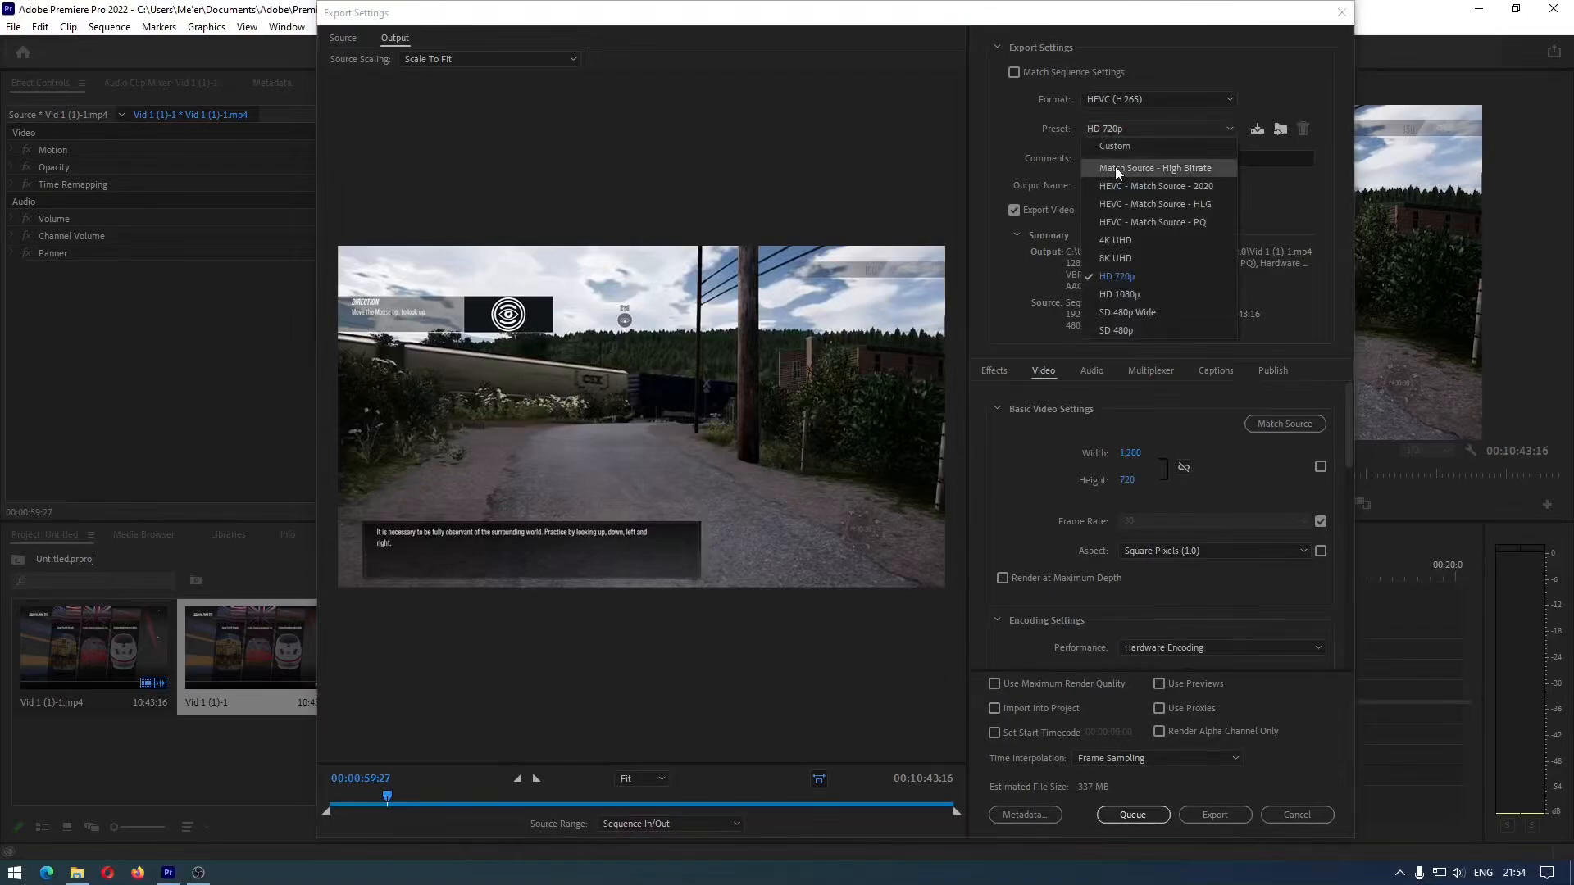
pyautogui.click(1115, 167)
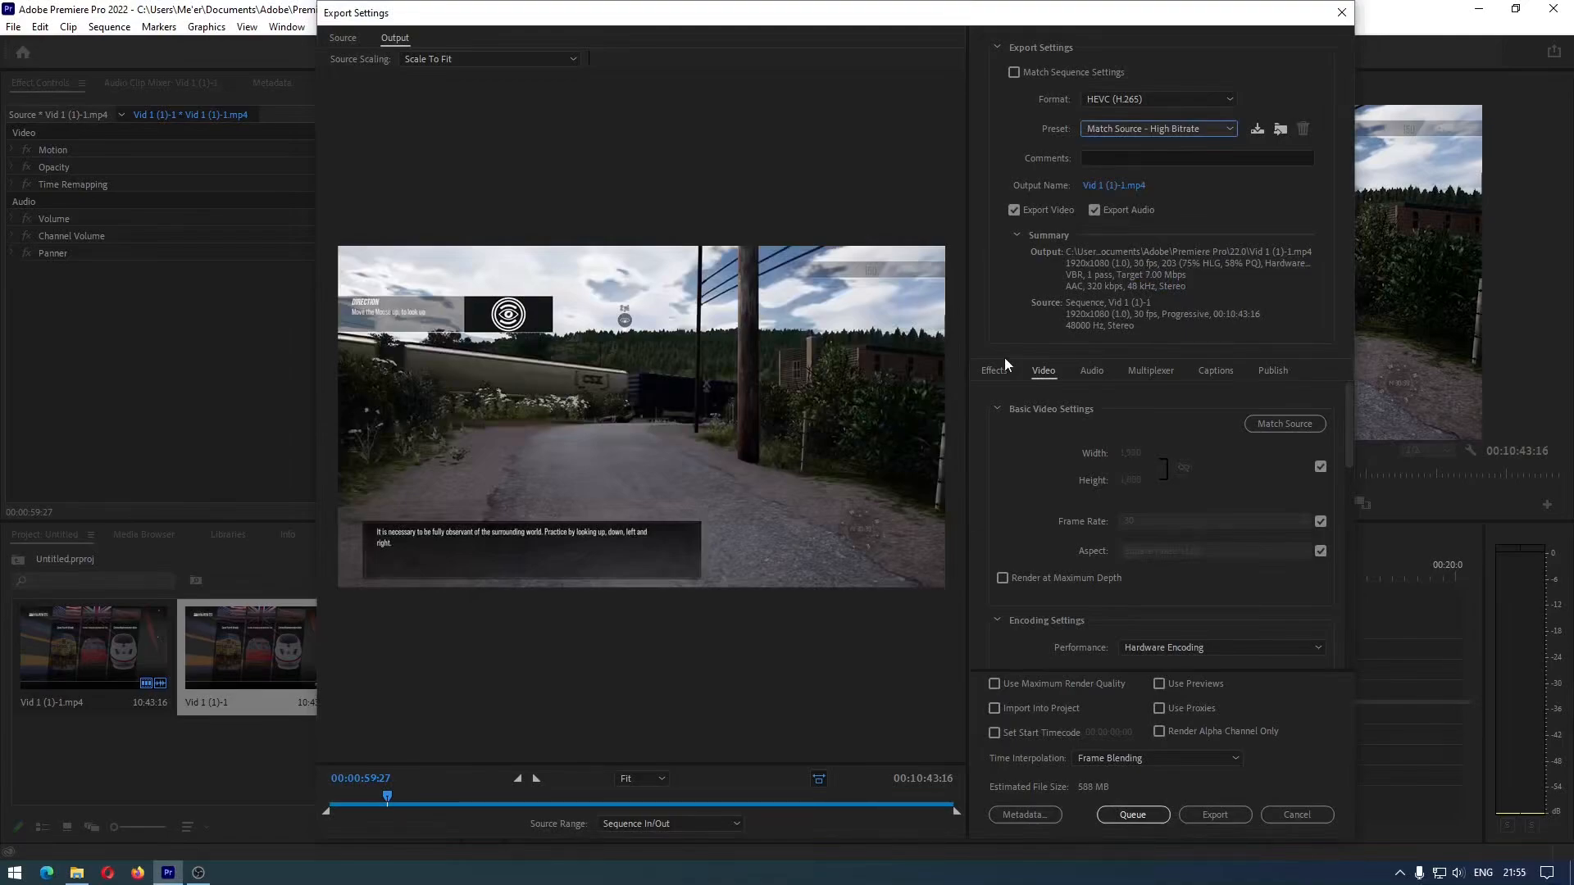
pyautogui.click(1116, 185)
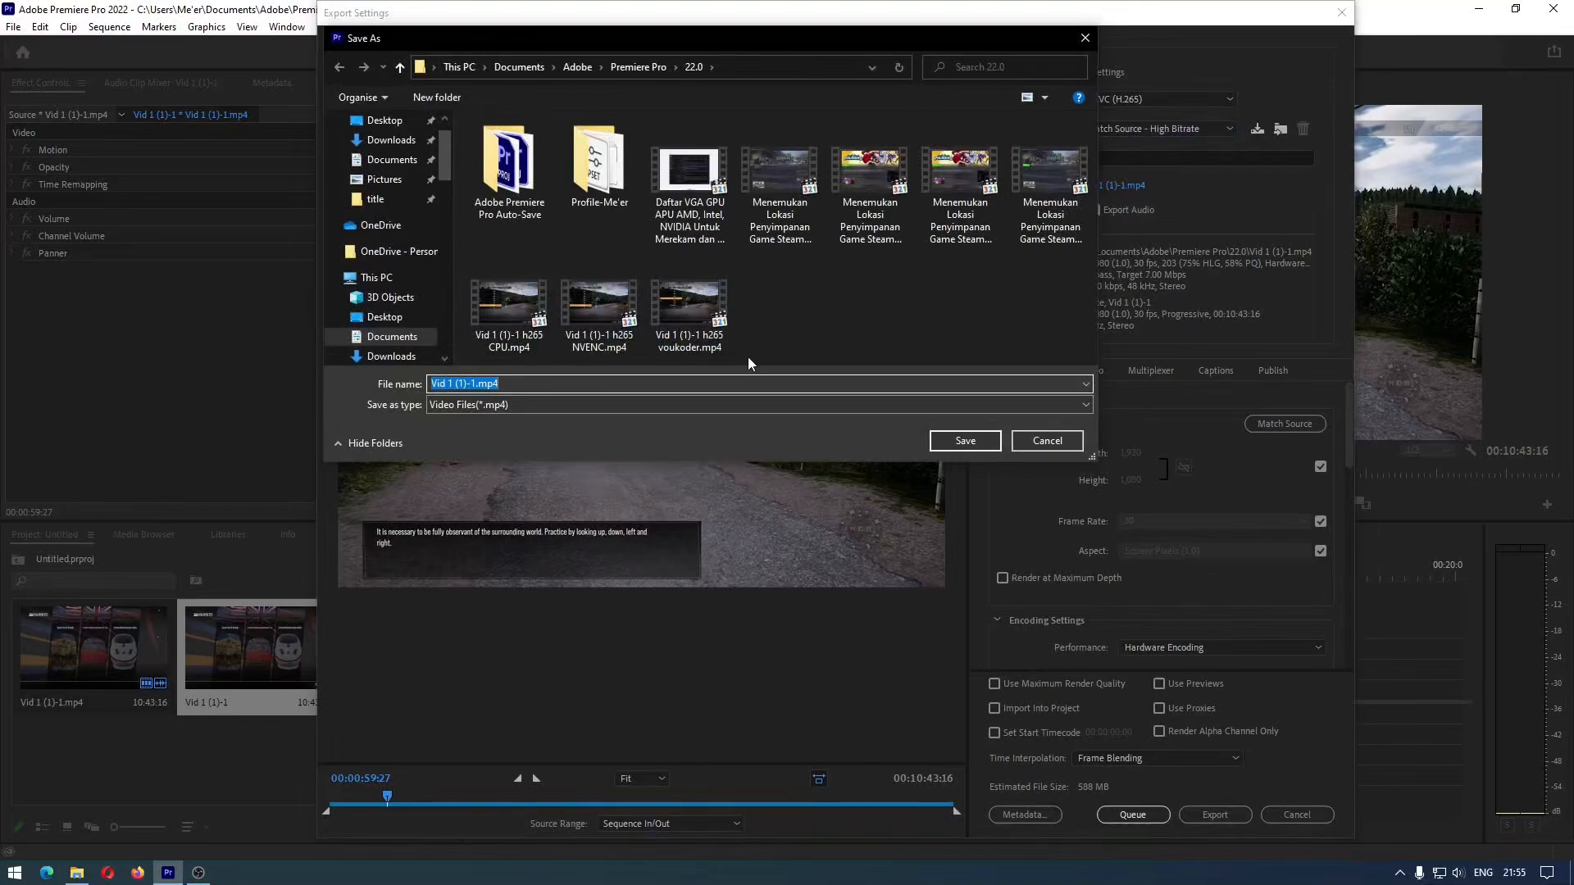
pyautogui.write('Upload Youtube')
pyautogui.click(947, 441)
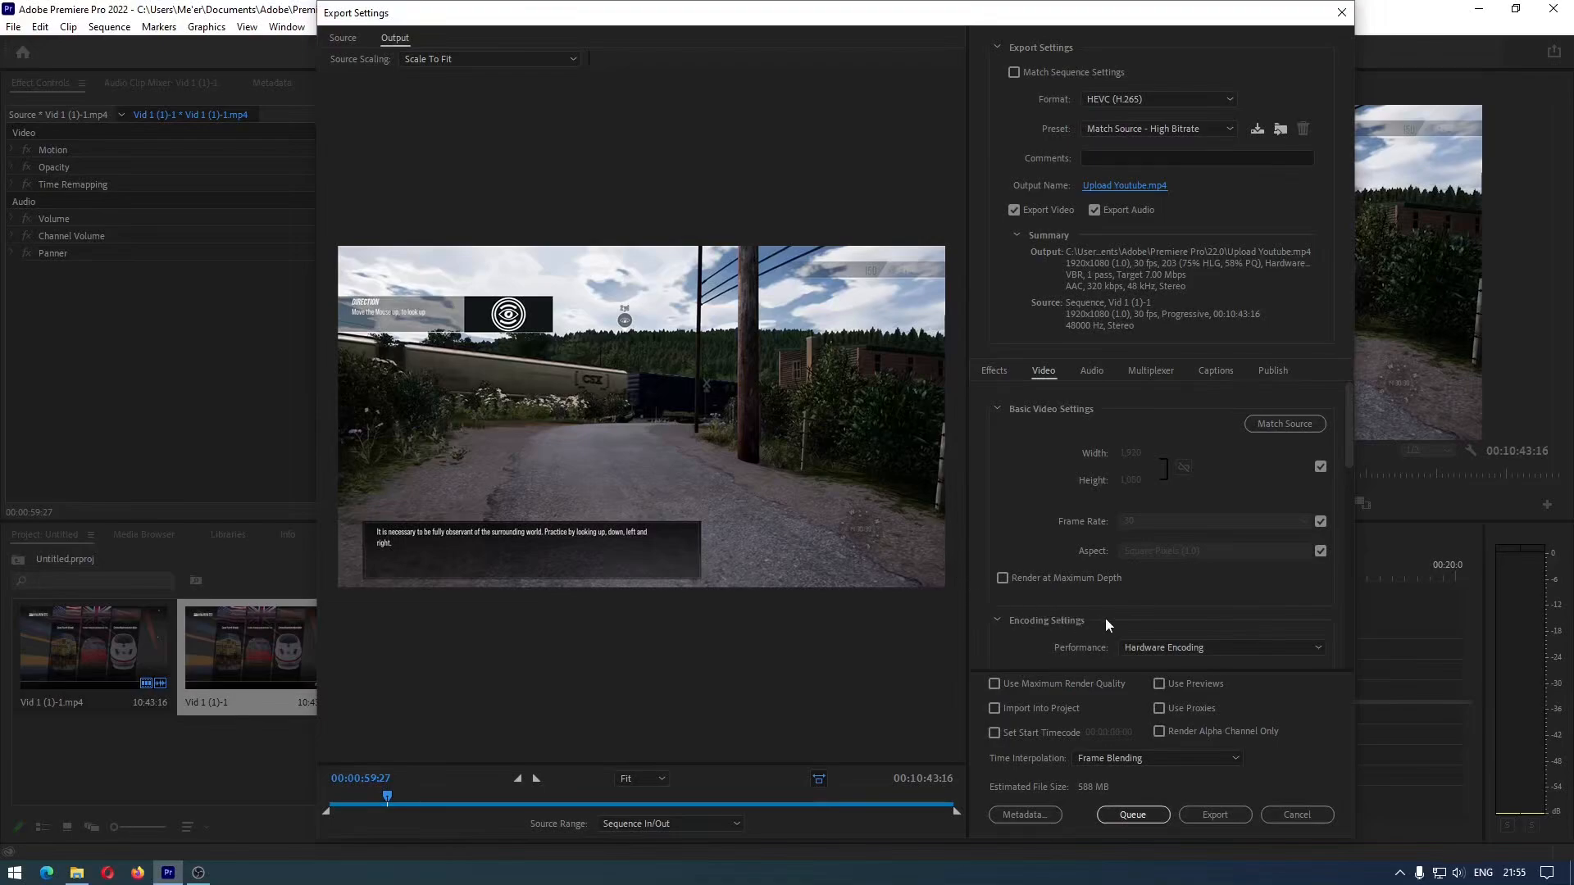
# Check the Performance choices in the video encoding settings, keeping Hardware Encoding
pyautogui.scroll(-1, 1107, 610)
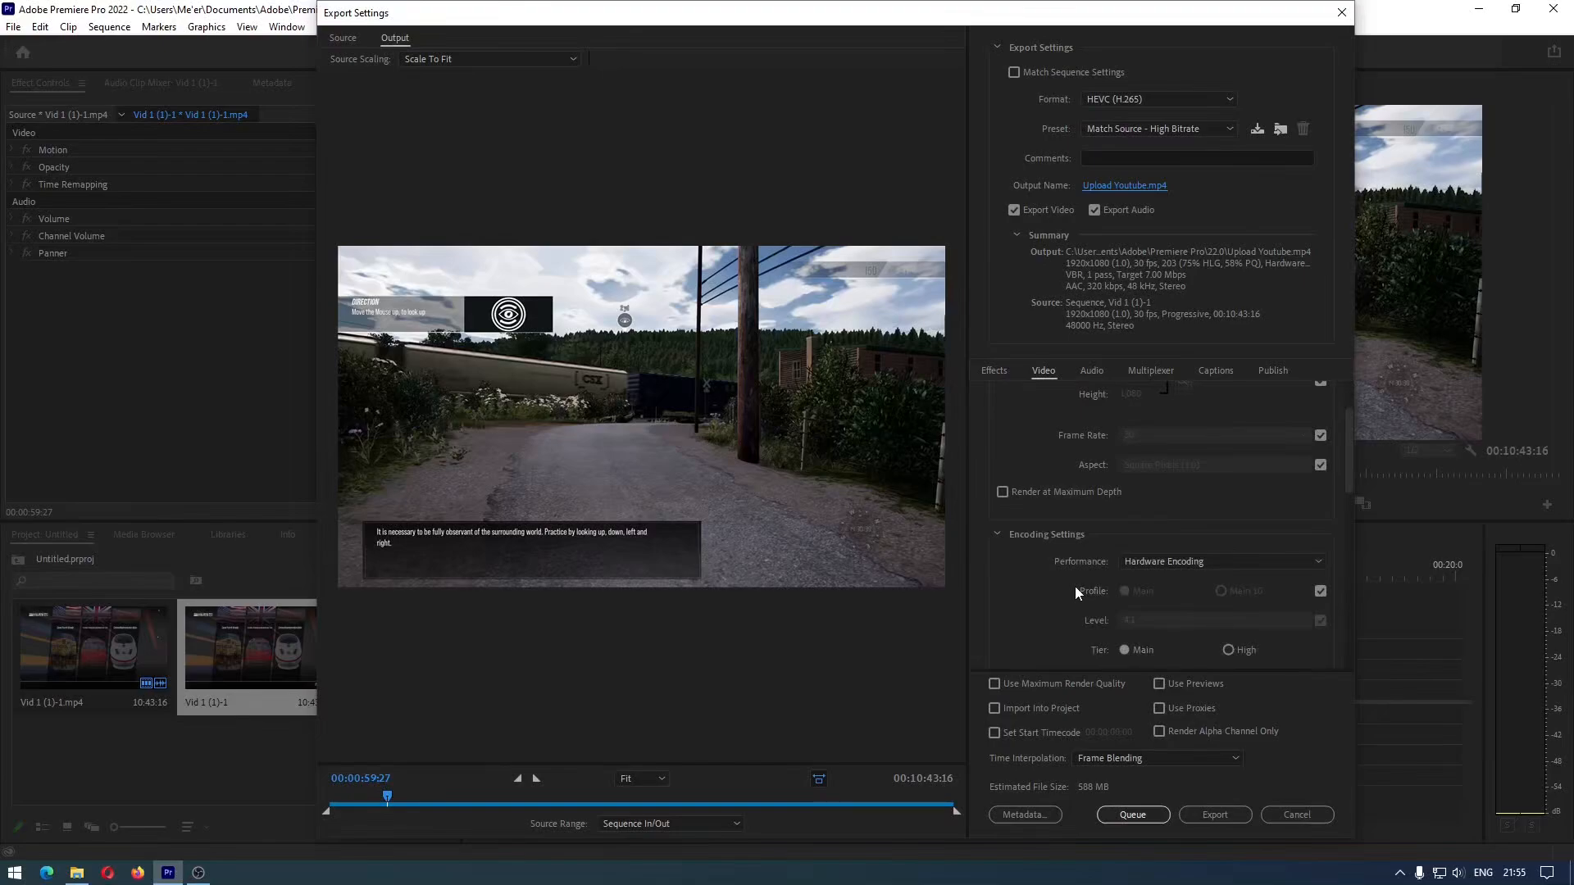
pyautogui.click(1156, 565)
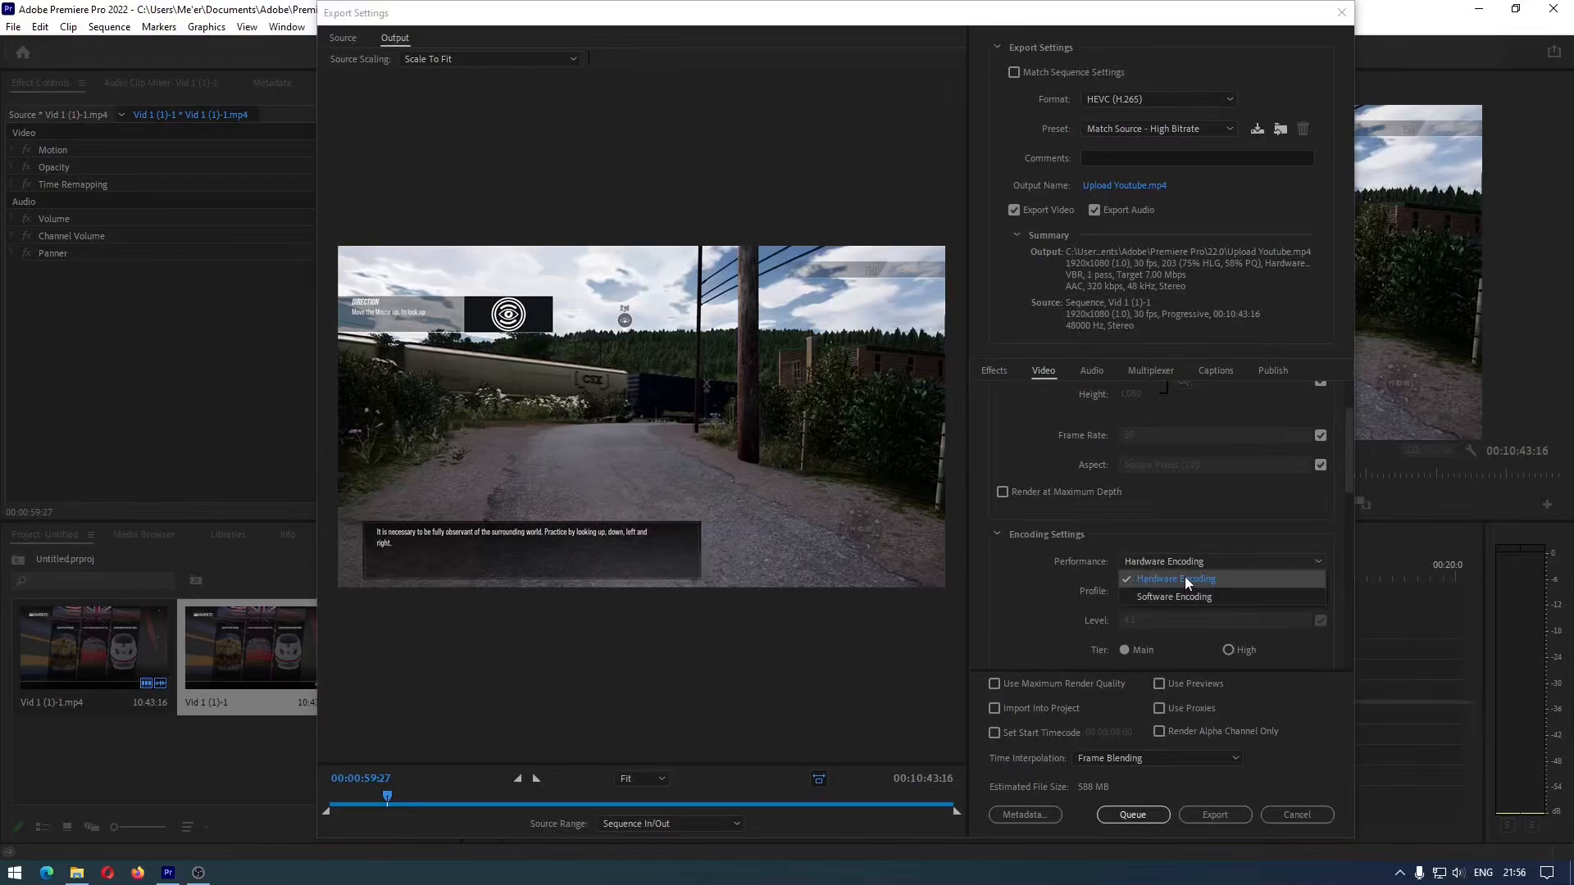
pyautogui.click(1065, 578)
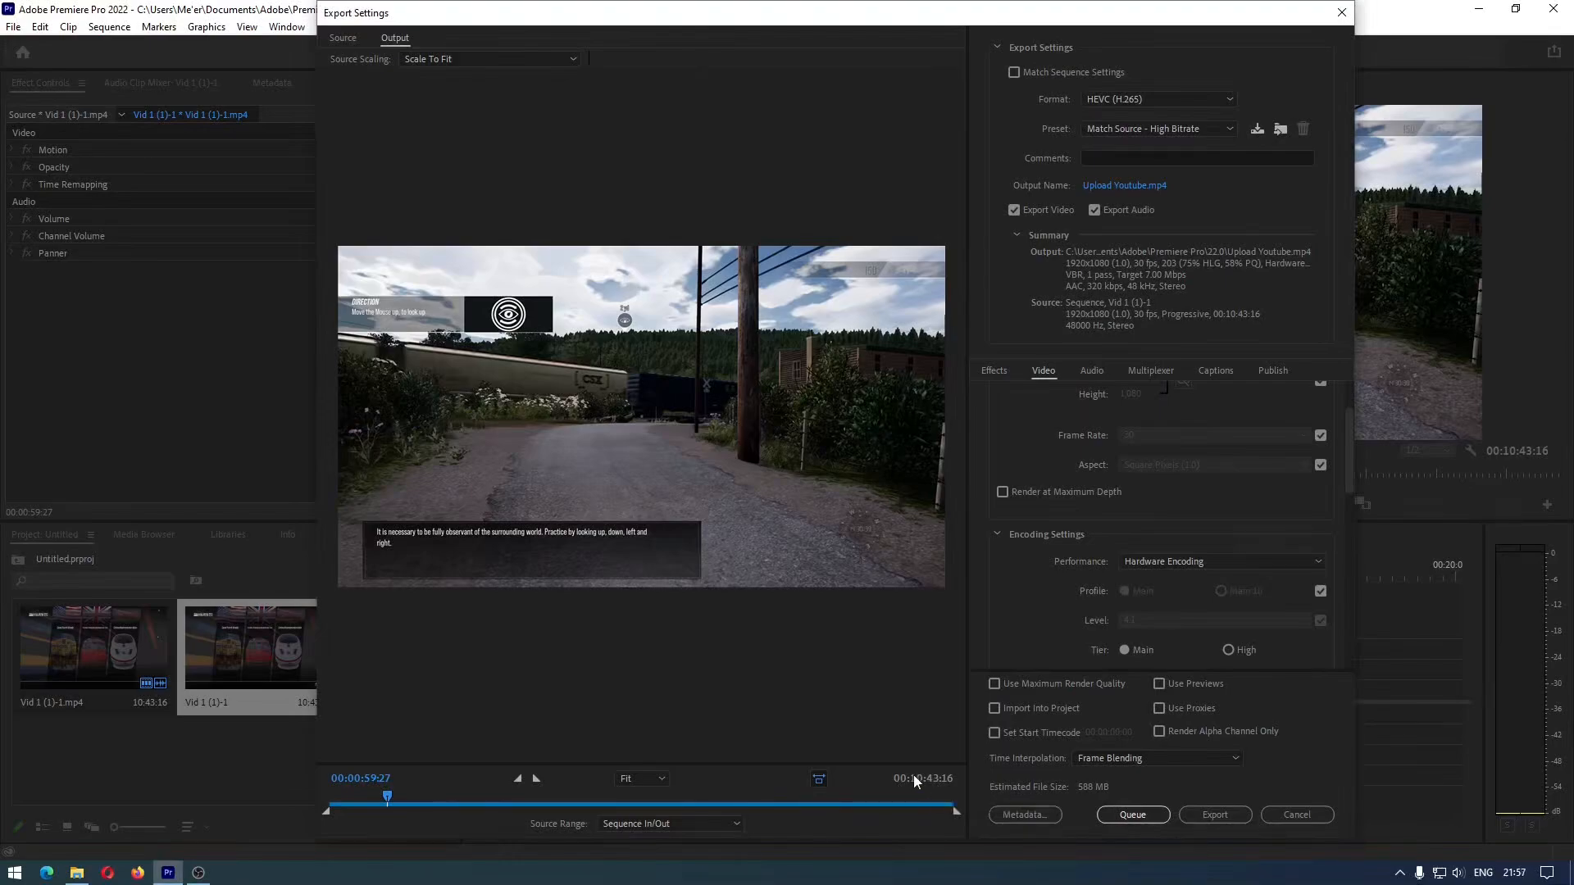
# Switch to File Explorer, check the file size of Vid 1 (1)-1.mp4 in its properties, and return to Premiere Pro
pyautogui.click(76, 873)
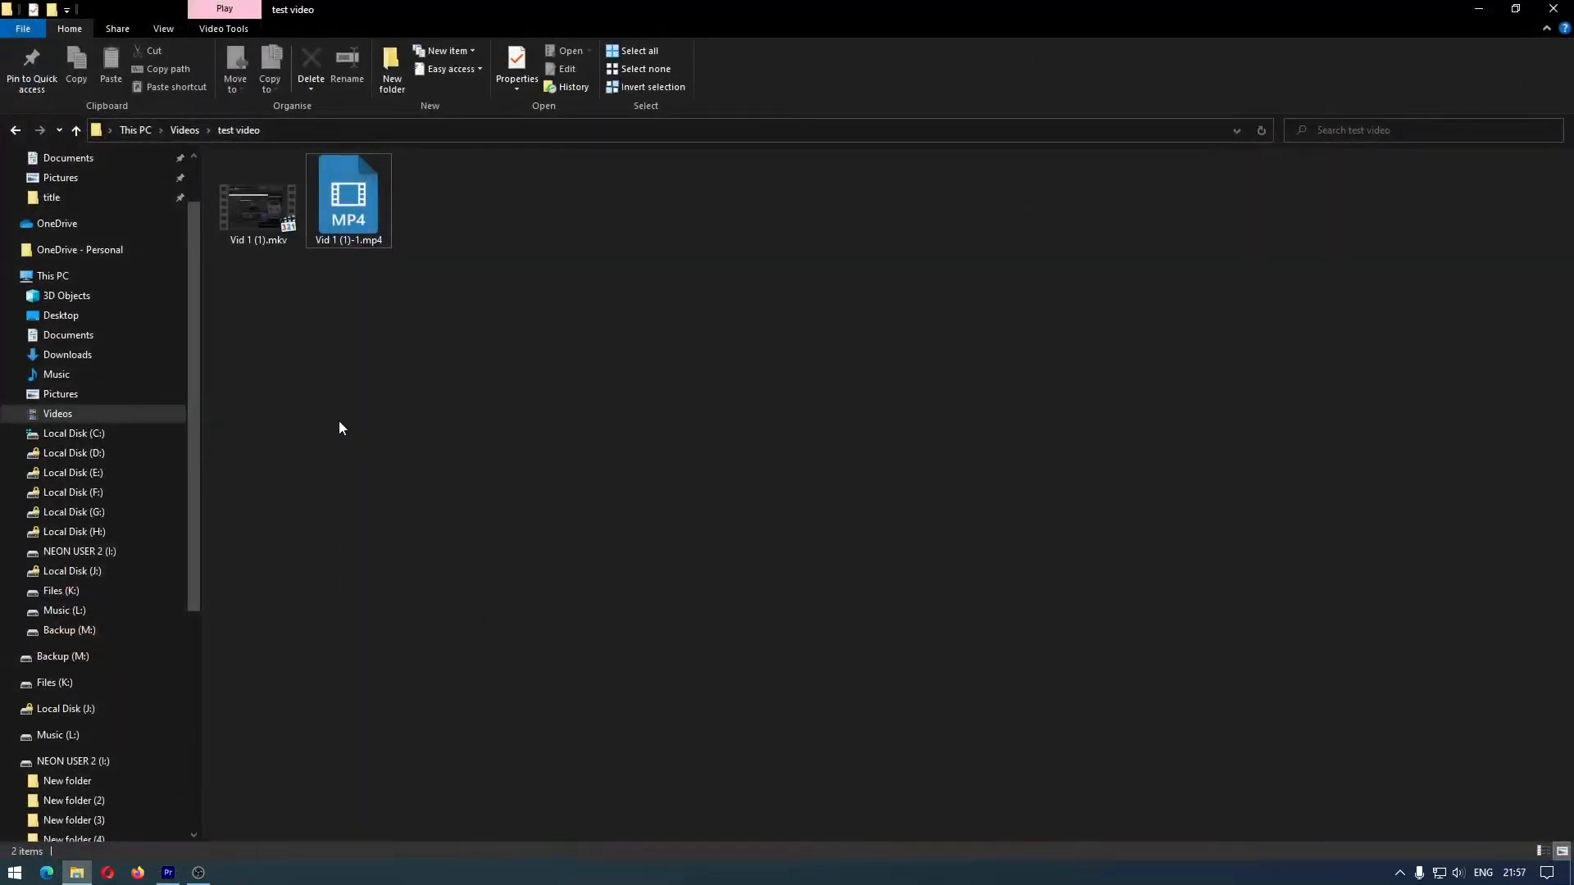
pyautogui.rightClick(358, 213)
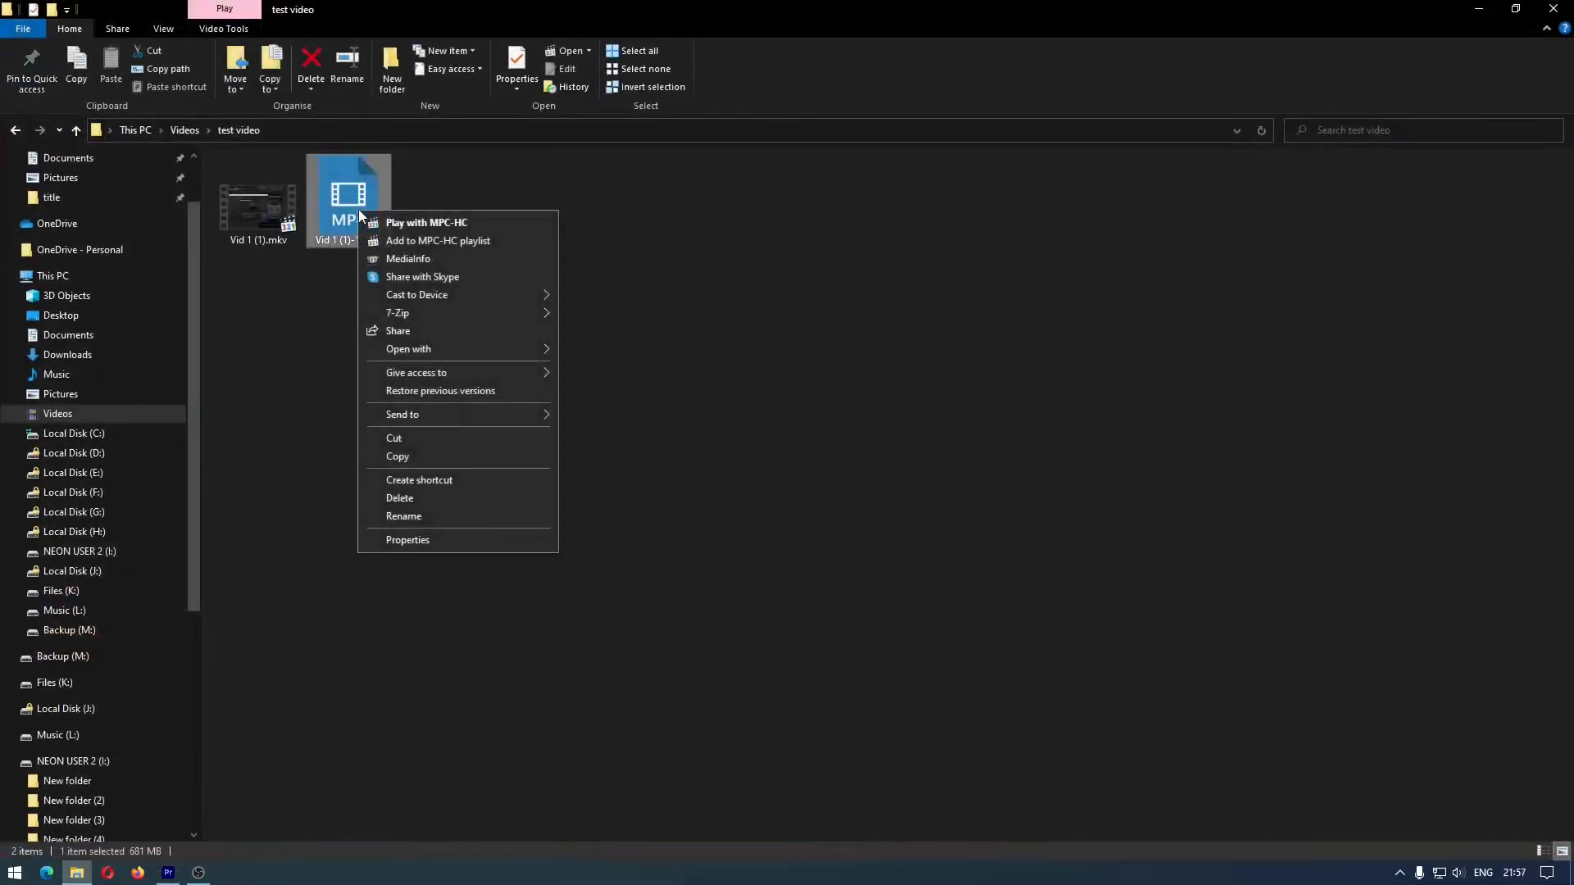
pyautogui.click(386, 541)
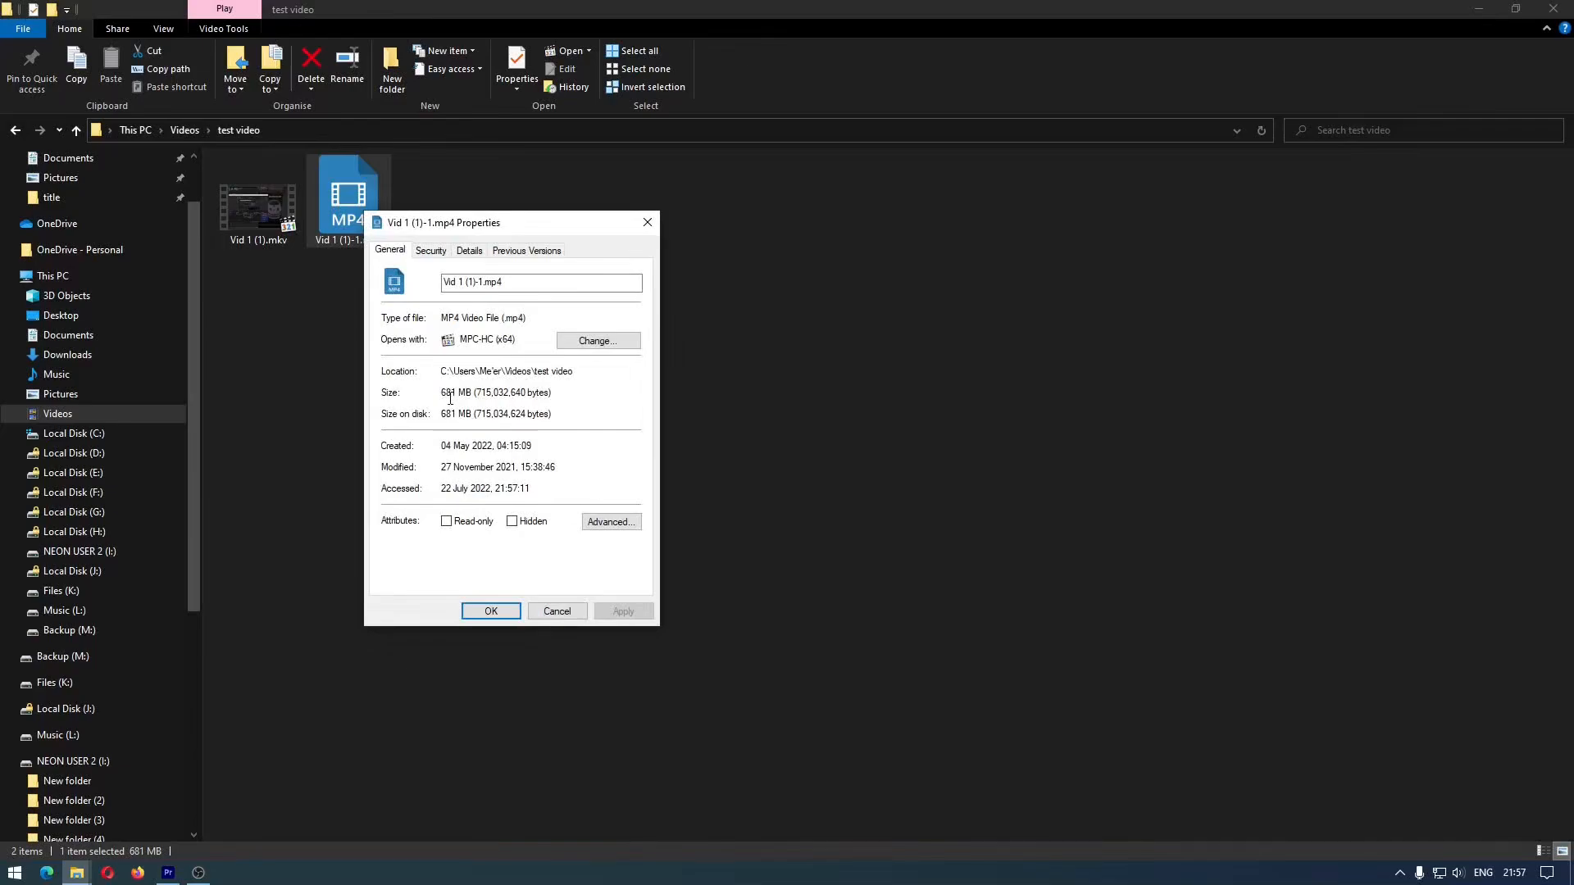
pyautogui.click(193, 874)
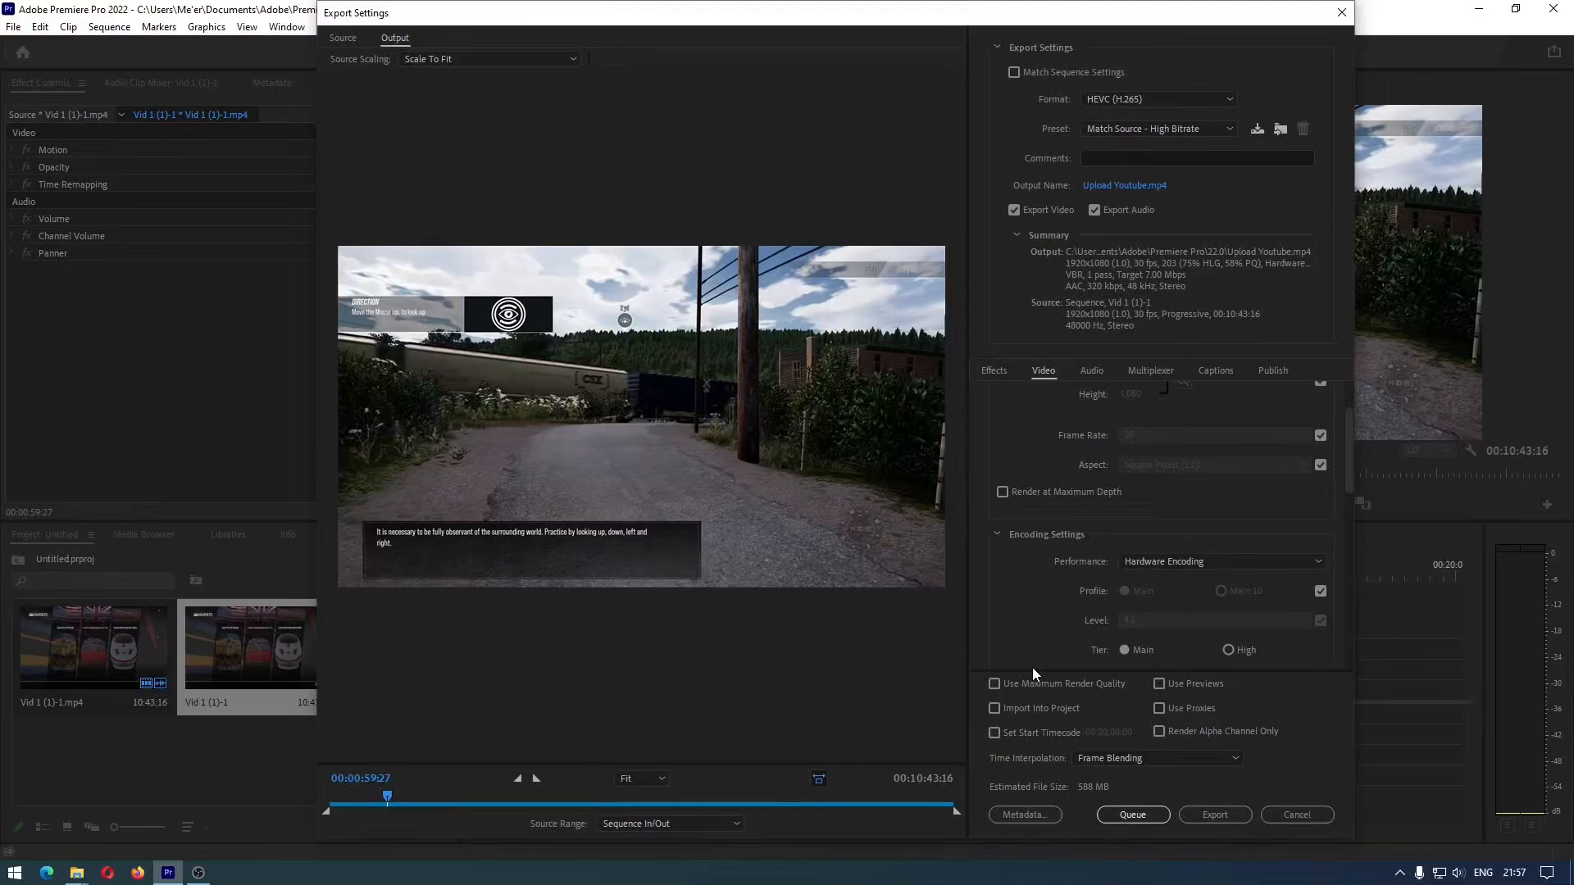
# Switch to OBS and view the streaming and recording output settings used for the footage
pyautogui.click(199, 873)
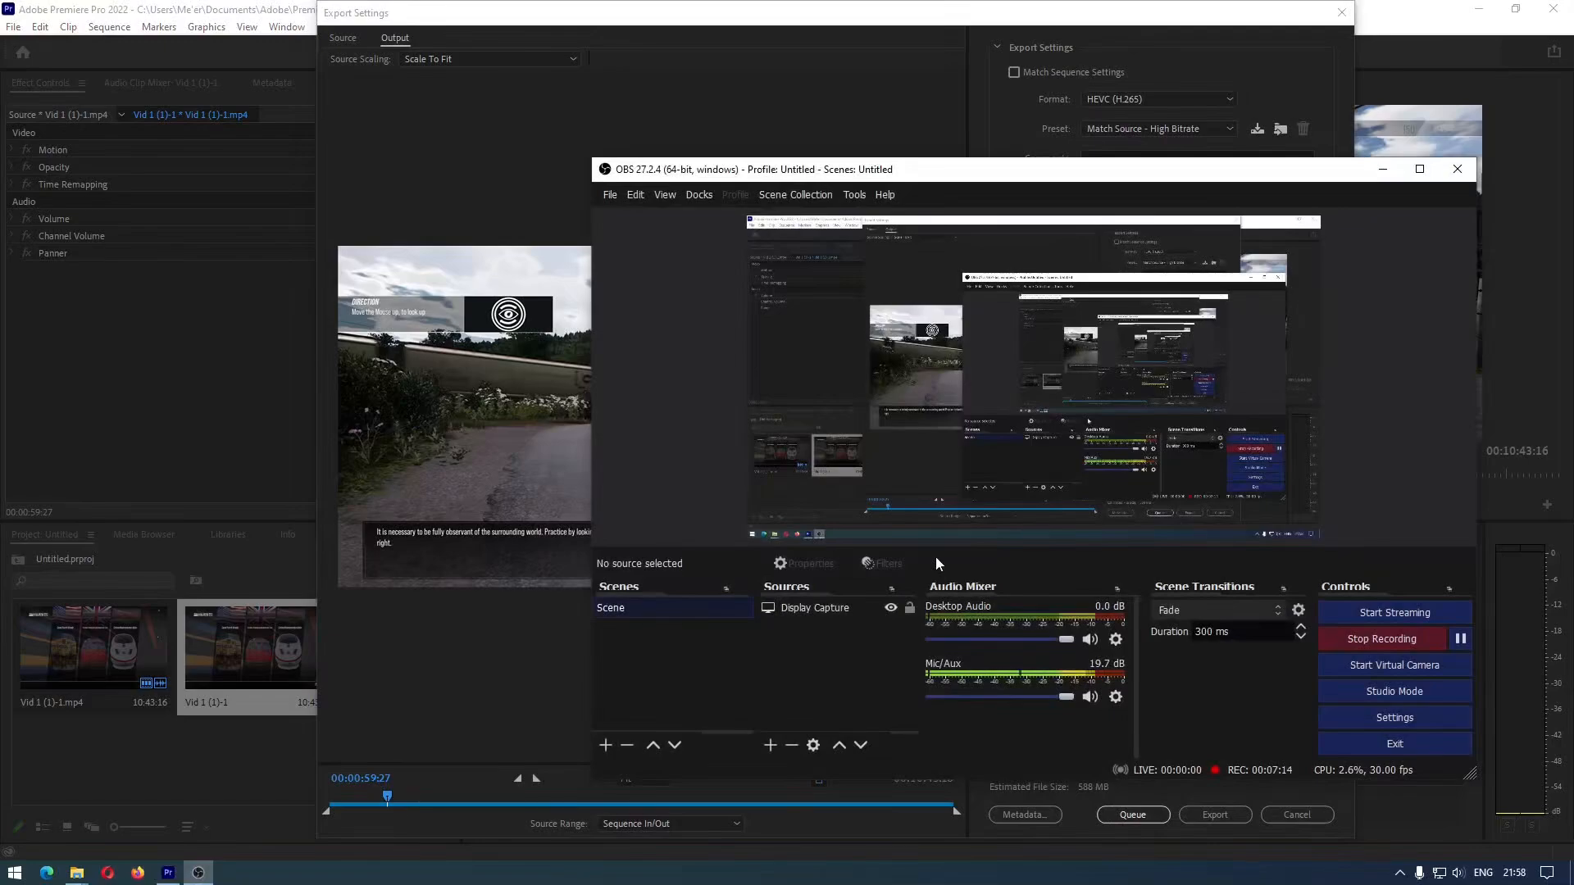
pyautogui.click(1340, 720)
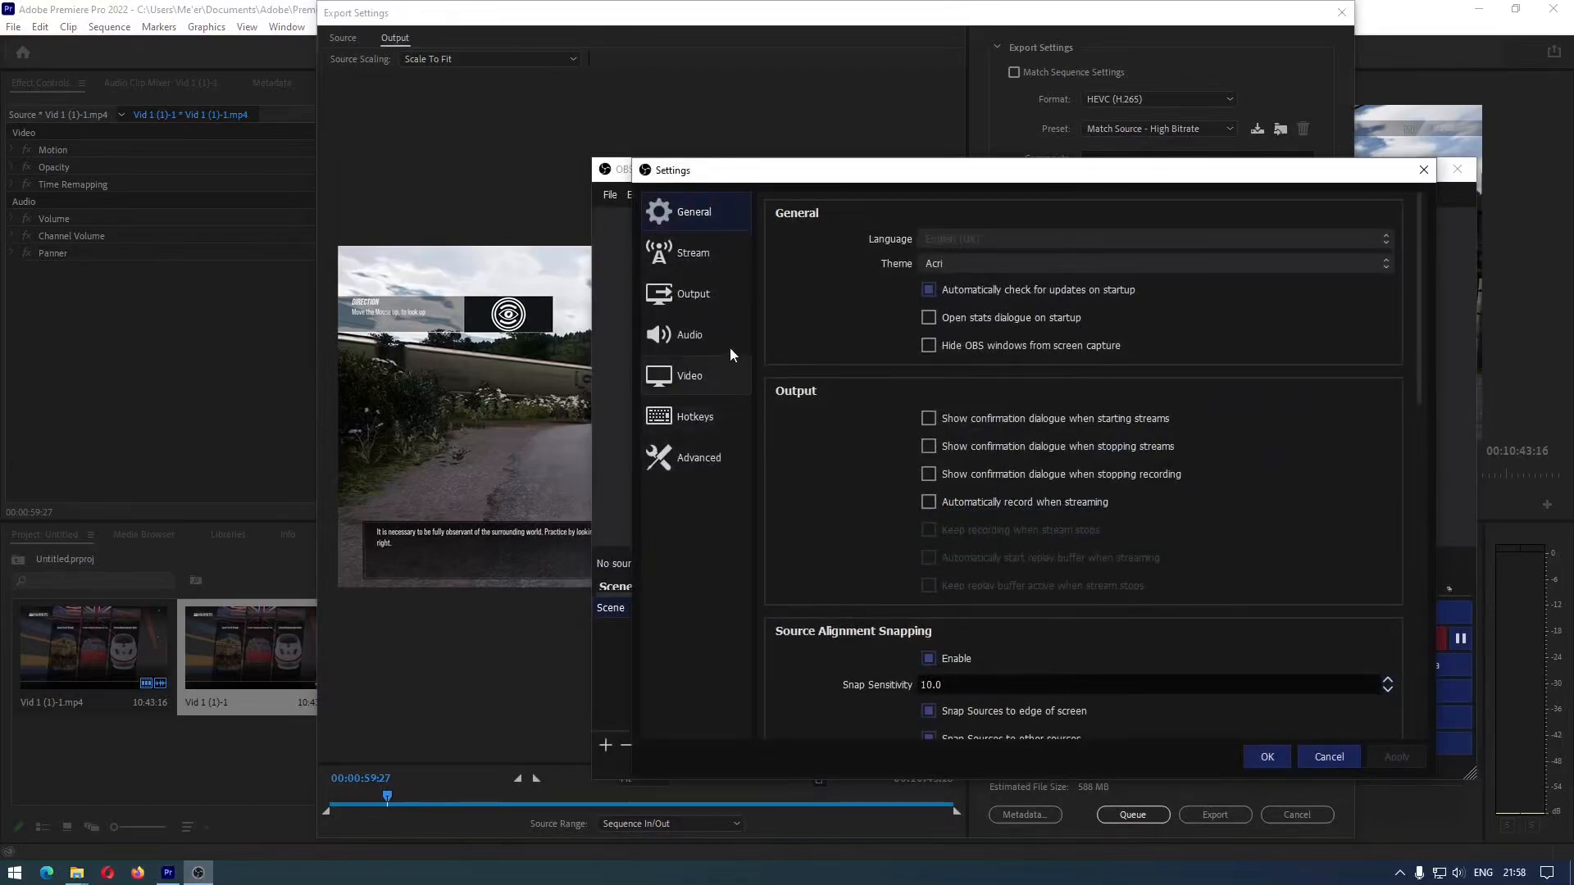
pyautogui.click(725, 305)
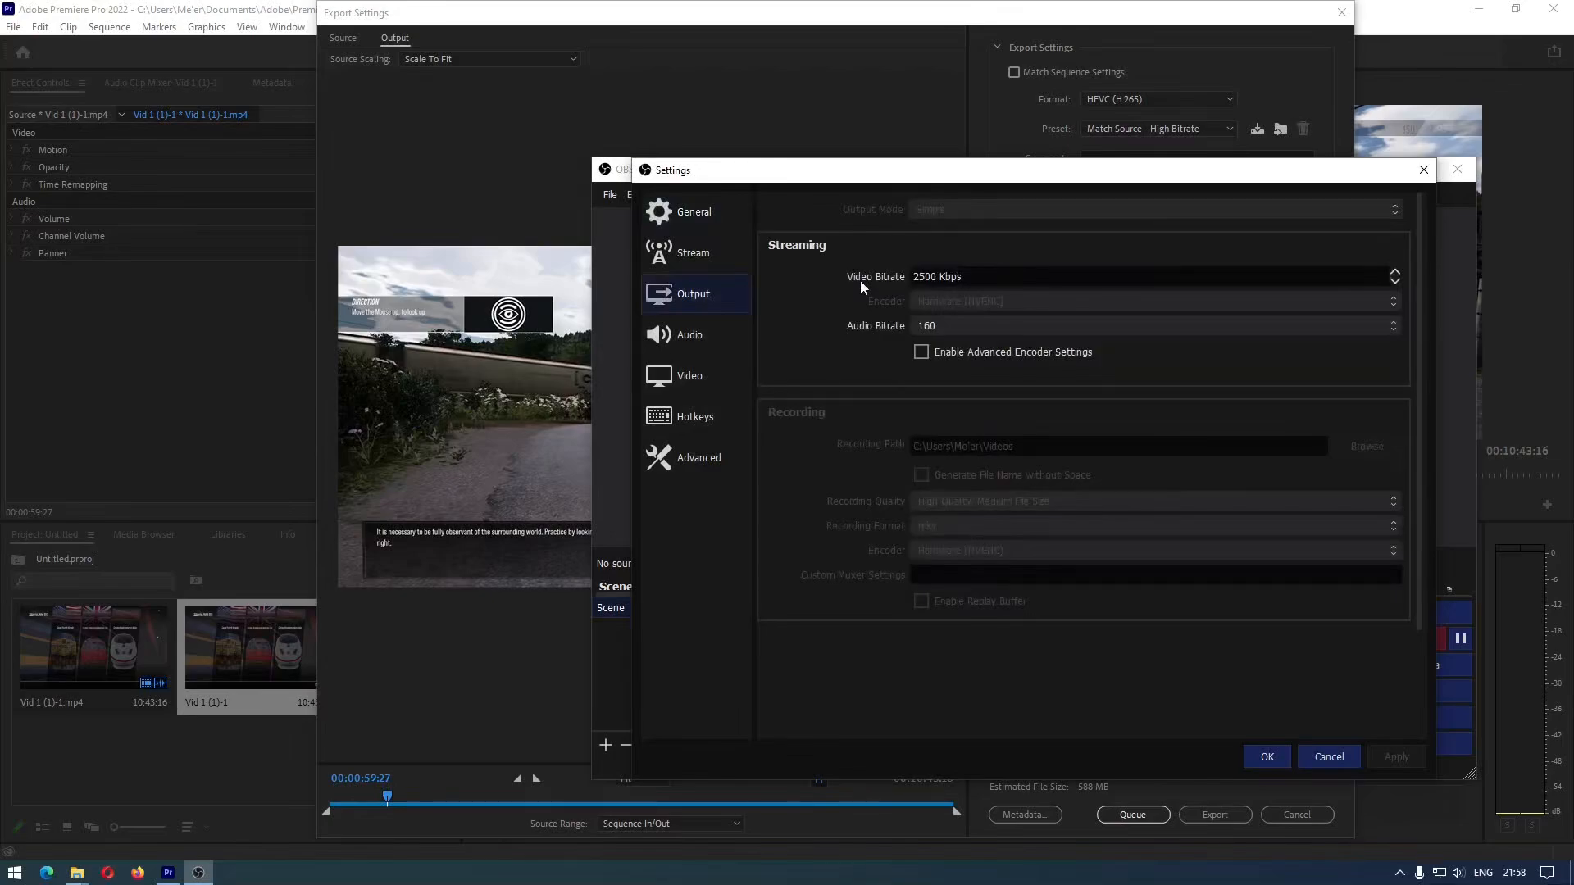
# Compare the OBS output settings with the video details in the properties of Vid 1 (1)-1.mp4, then close the OBS settings
pyautogui.click(79, 874)
pyautogui.click(225, 811)
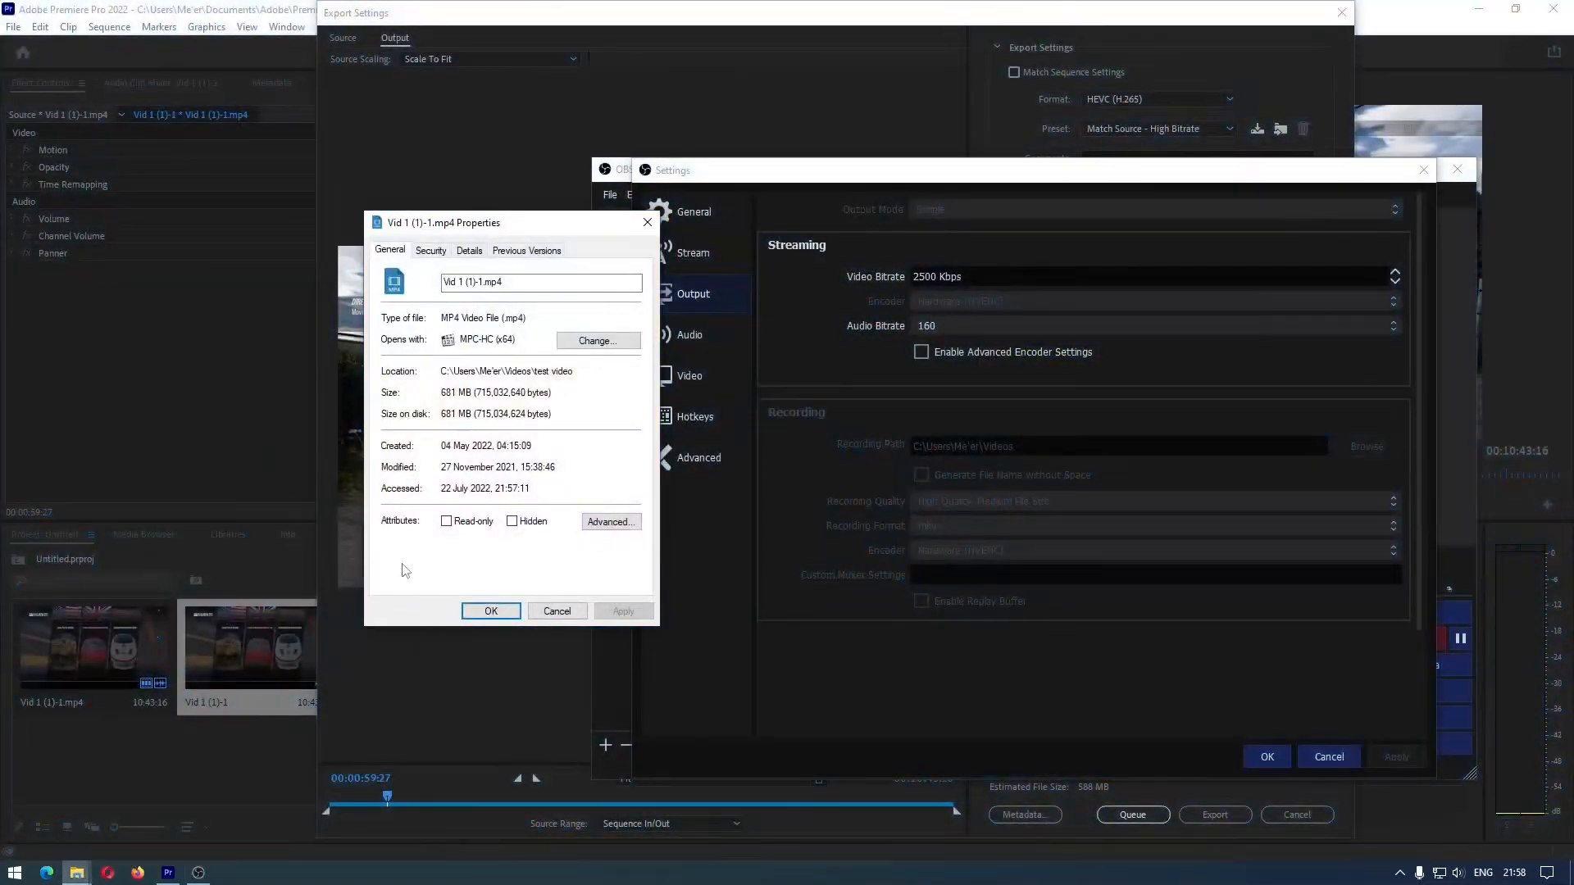
pyautogui.click(472, 252)
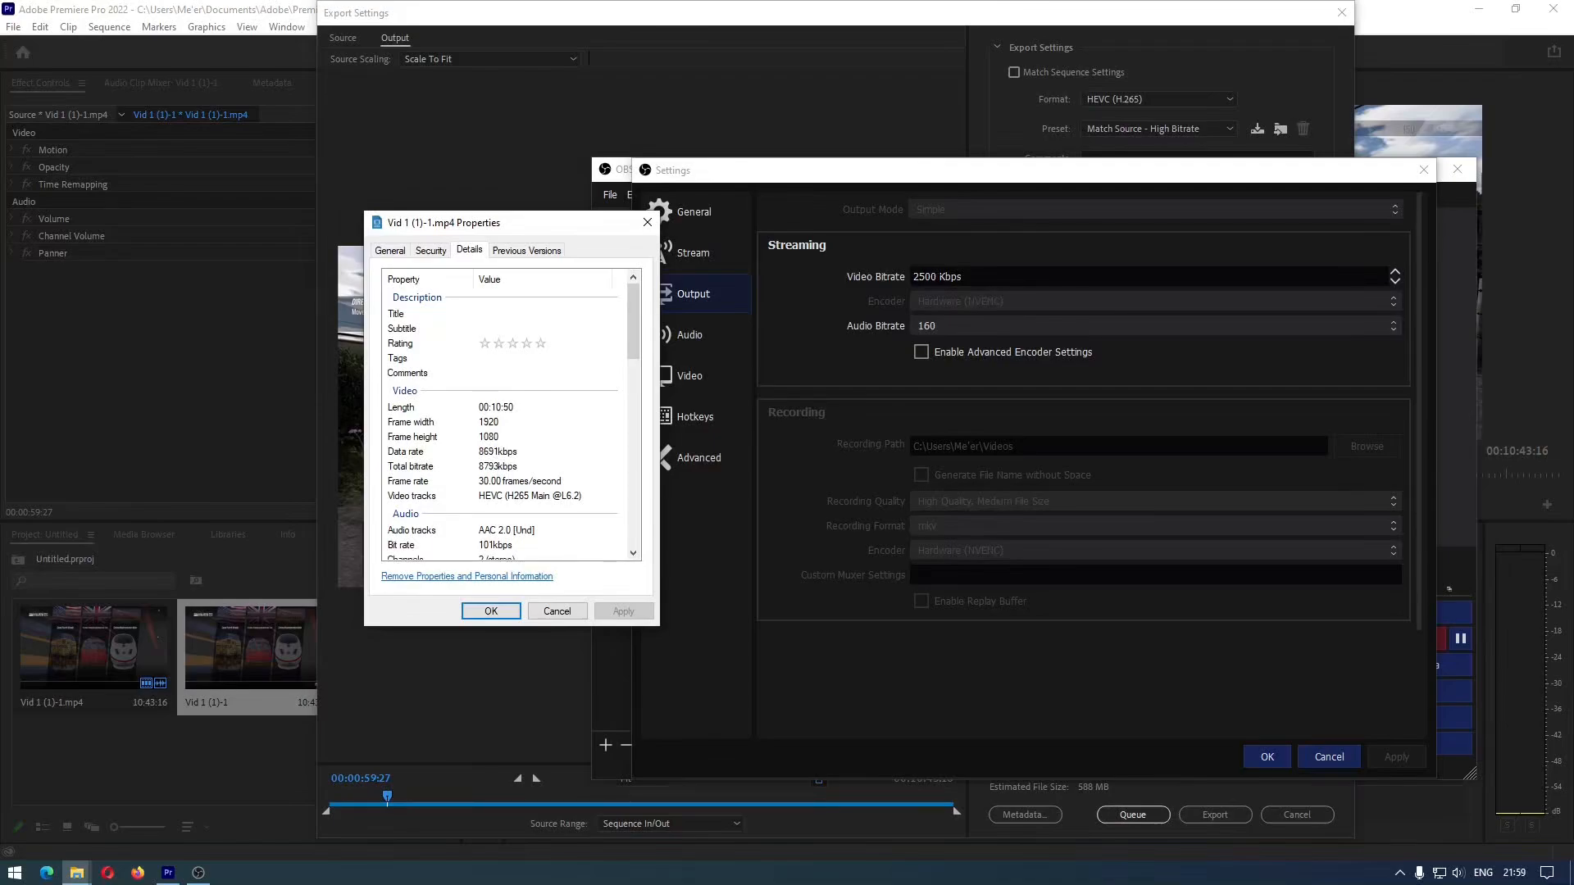
pyautogui.click(1320, 755)
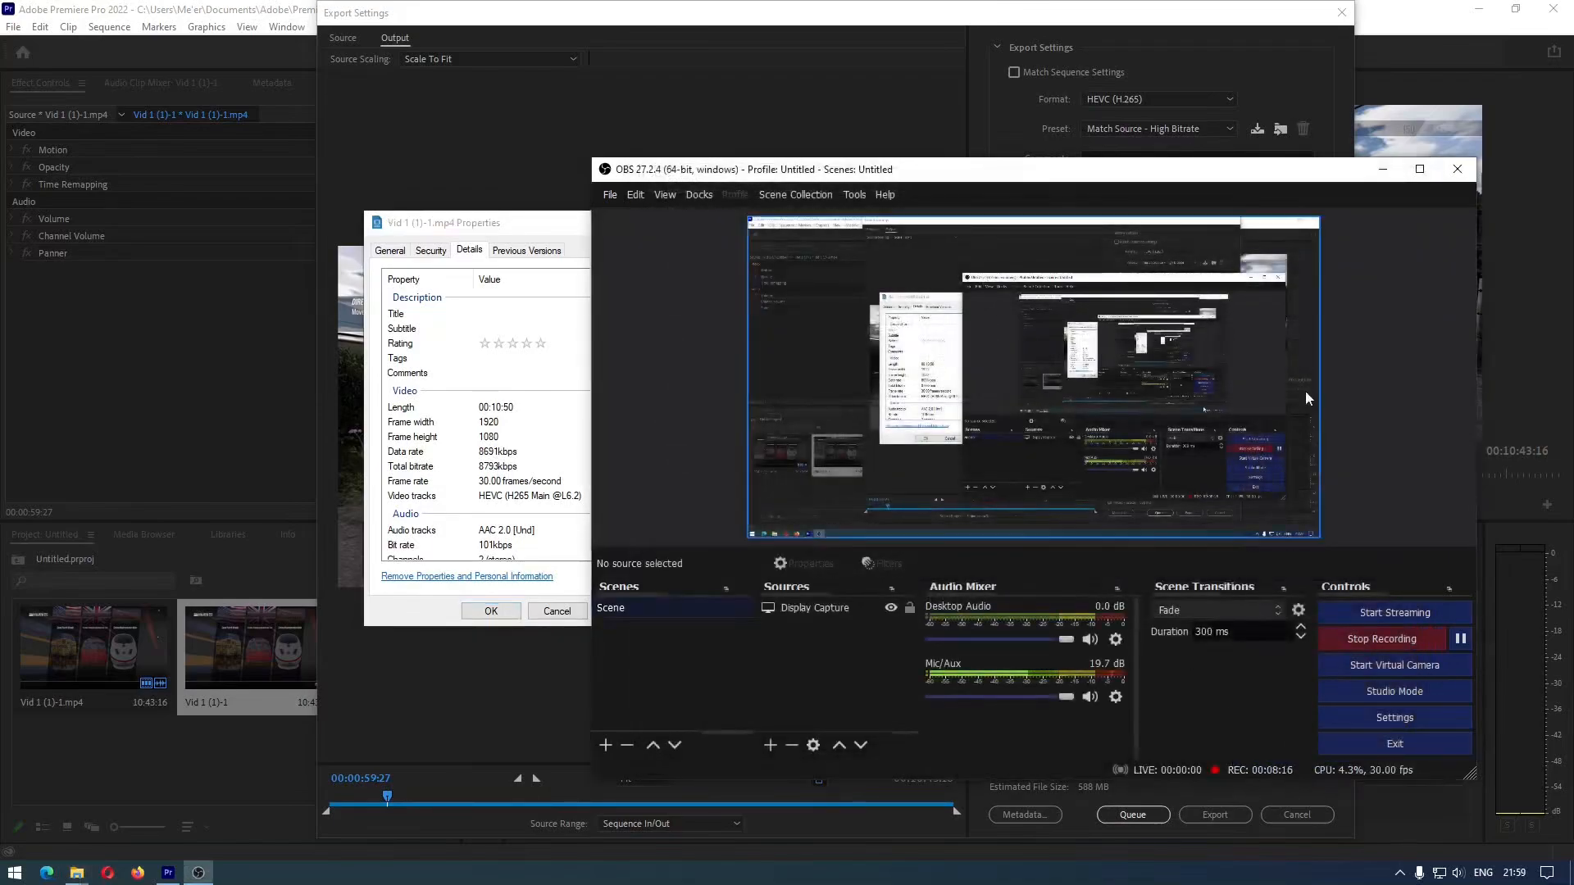
pyautogui.click(579, 617)
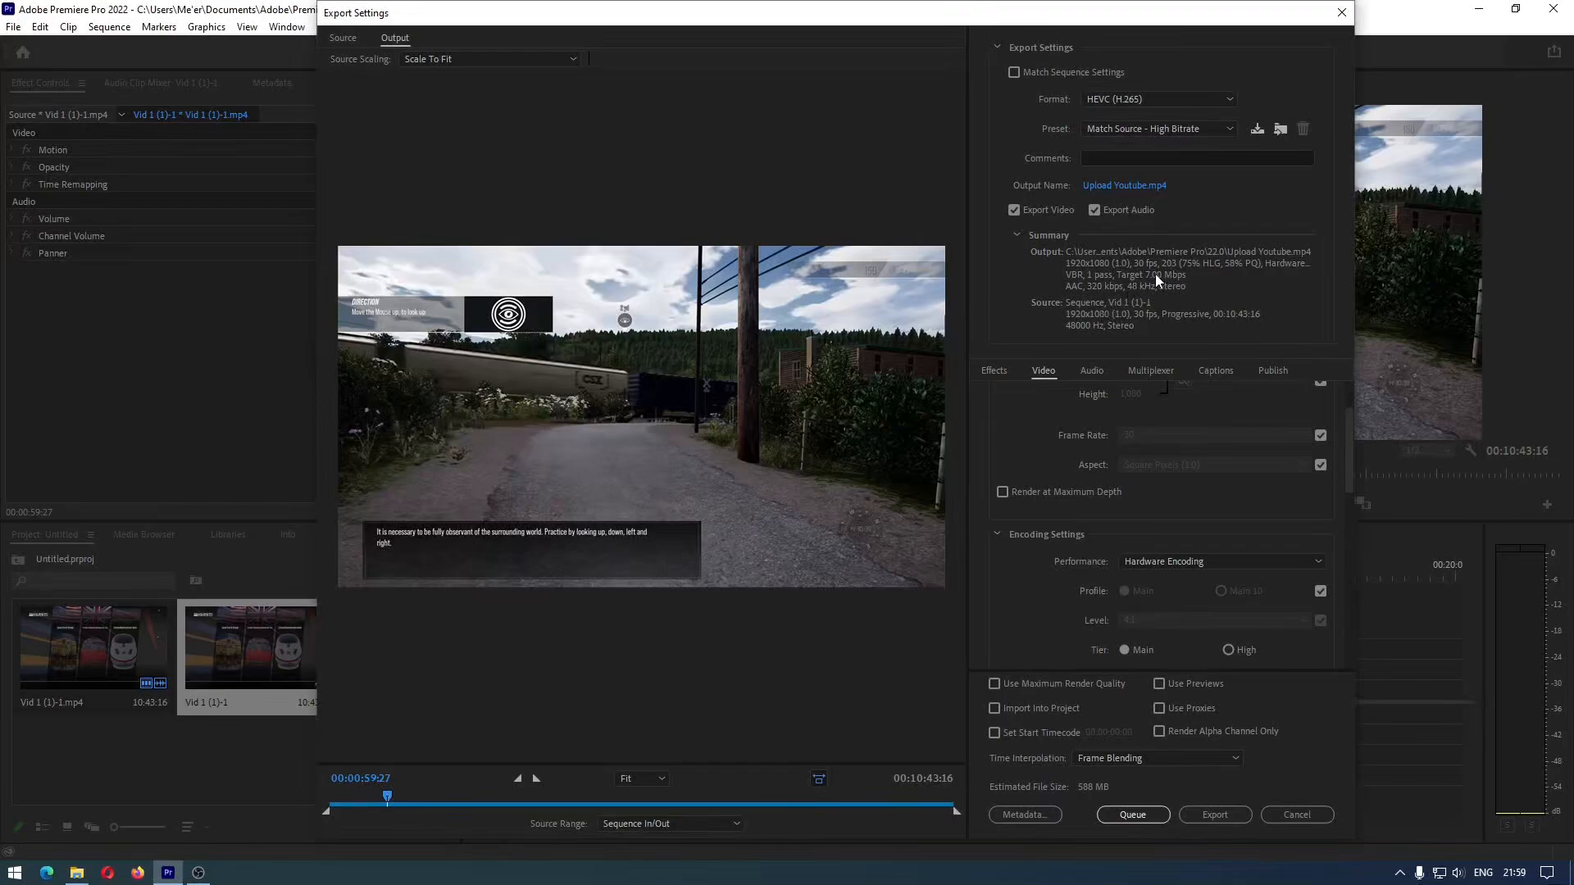
# Try lower target bitrates with the slider in Premiere Pro's Bitrate Settings, stopping at 4.36 Mbps
pyautogui.scroll(-4, 1040, 561)
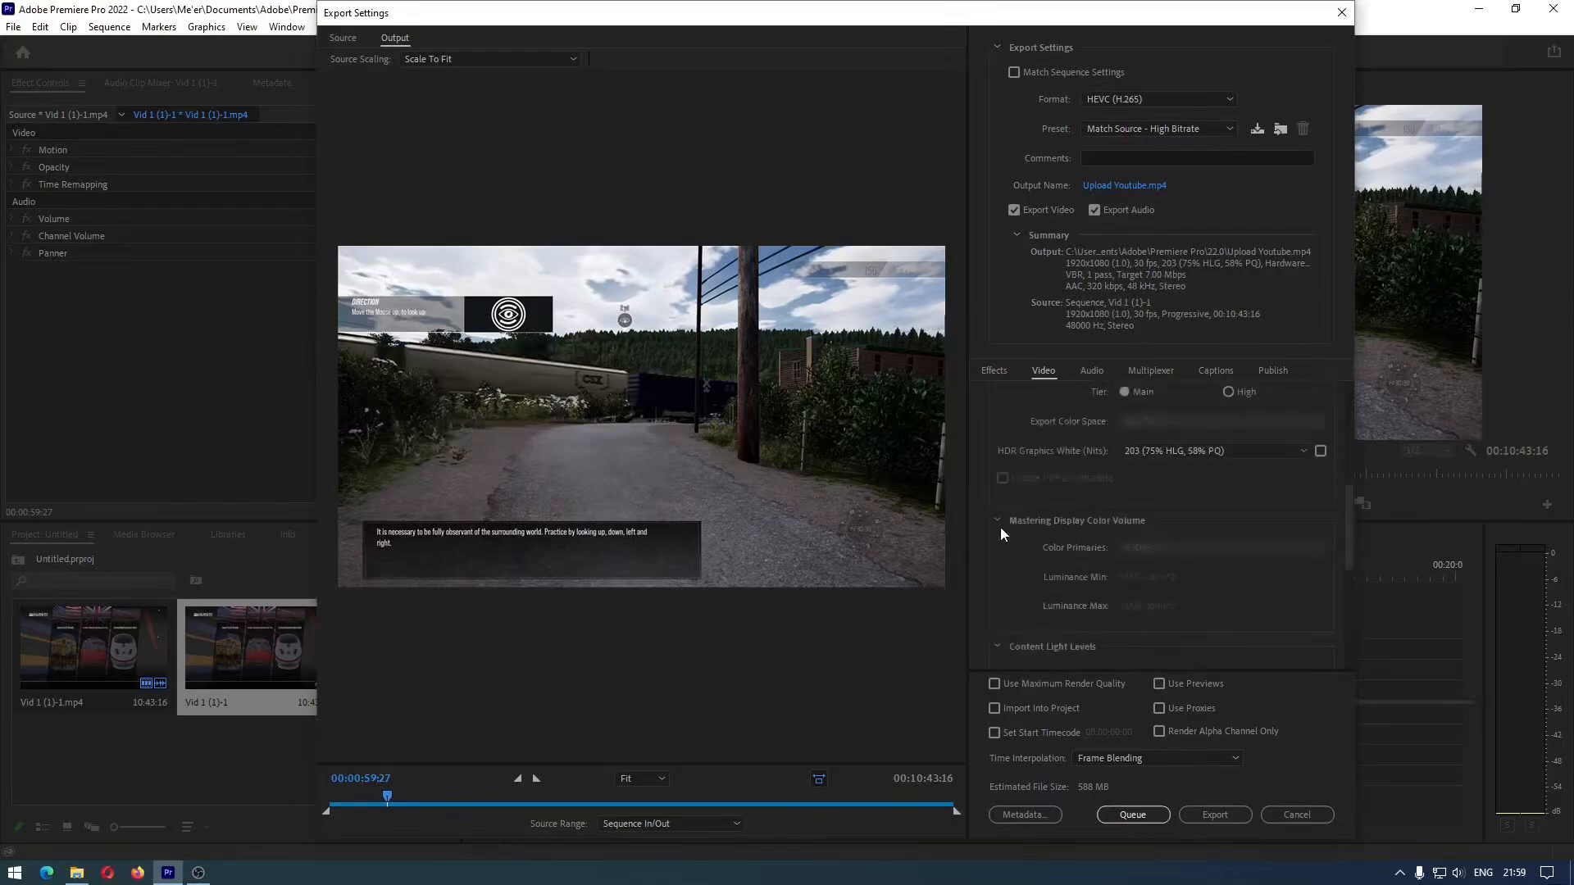
pyautogui.scroll(-2, 1001, 529)
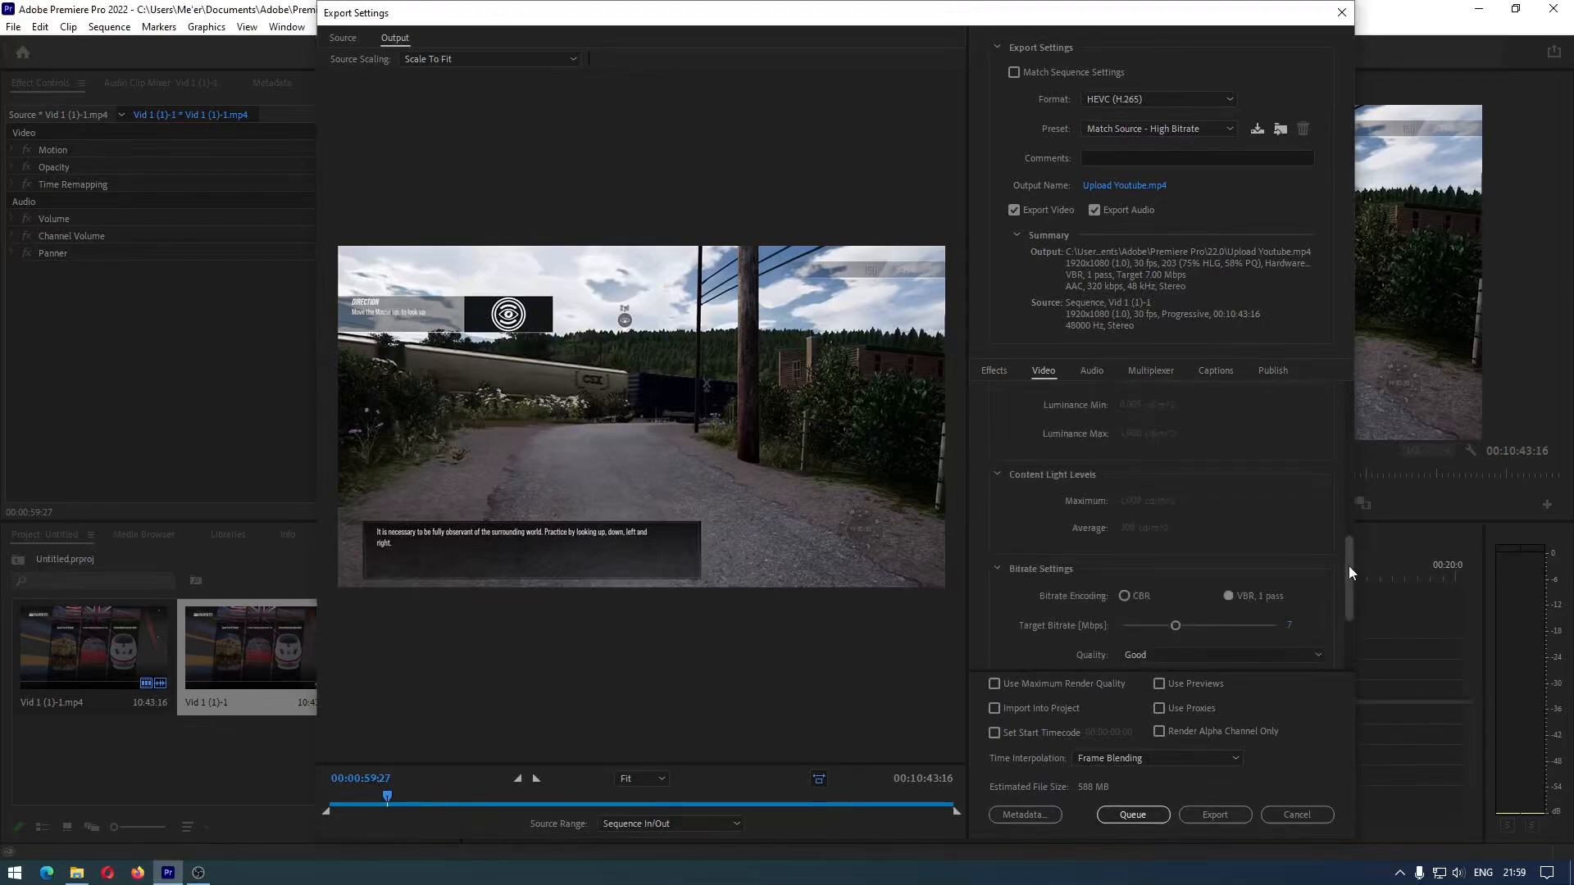
pyautogui.moveTo(1349, 566)
pyautogui.mouseDown()
pyautogui.moveTo(1351, 535)
pyautogui.moveTo(1351, 593)
pyautogui.mouseUp()
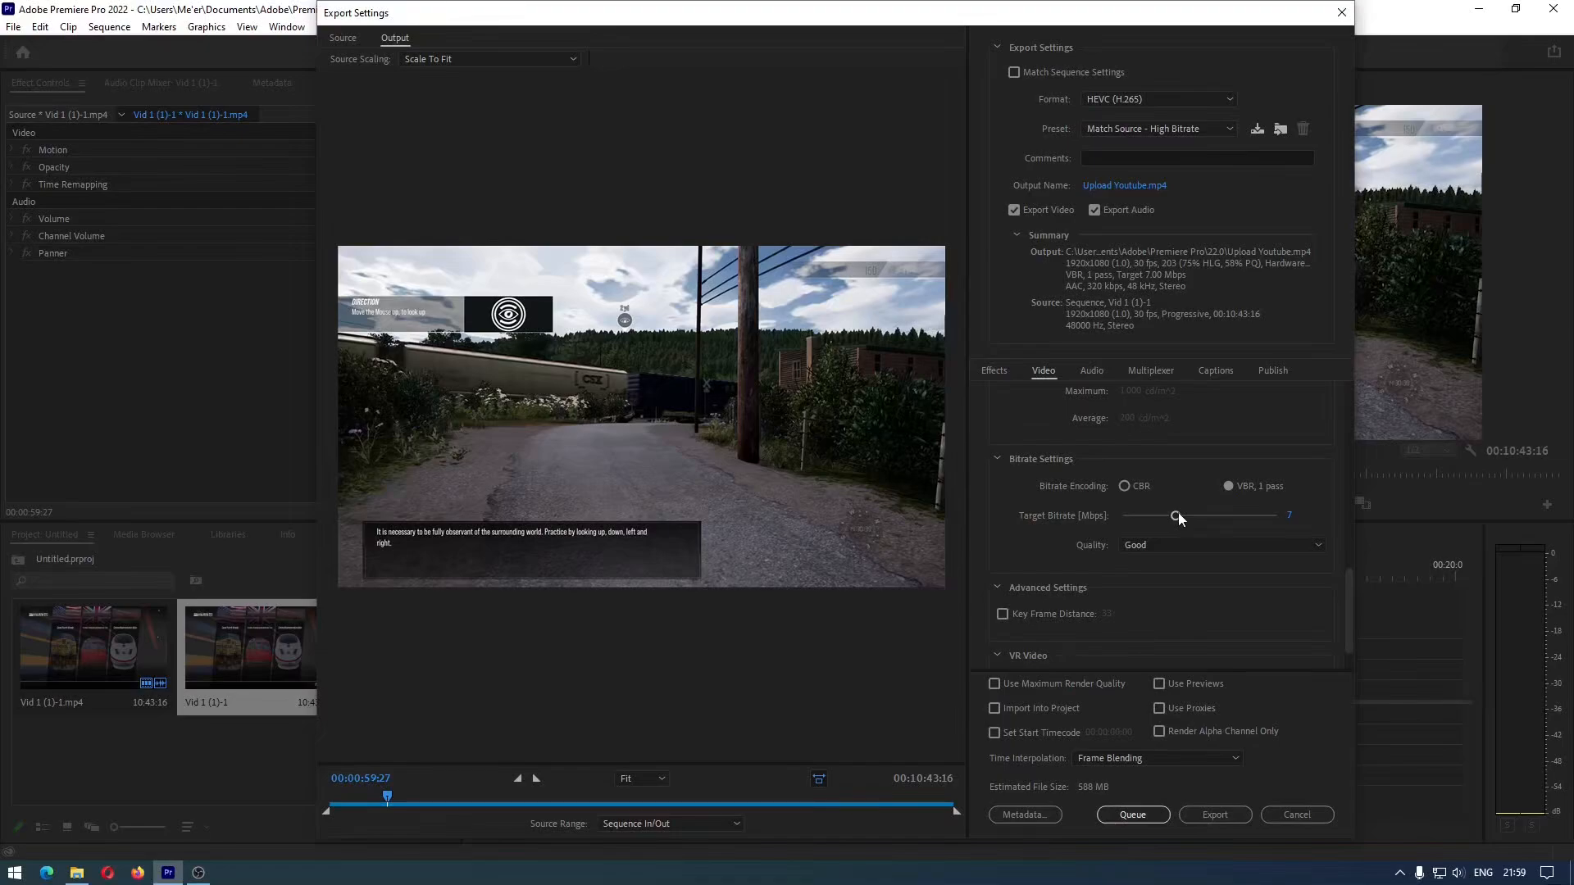
pyautogui.moveTo(1178, 513); pyautogui.dragTo(1178, 513)
pyautogui.moveTo(1144, 508); pyautogui.dragTo(1143, 509)
pyautogui.moveTo(1142, 521); pyautogui.dragTo(1175, 525)
pyautogui.moveTo(1154, 519); pyautogui.dragTo(1154, 519)
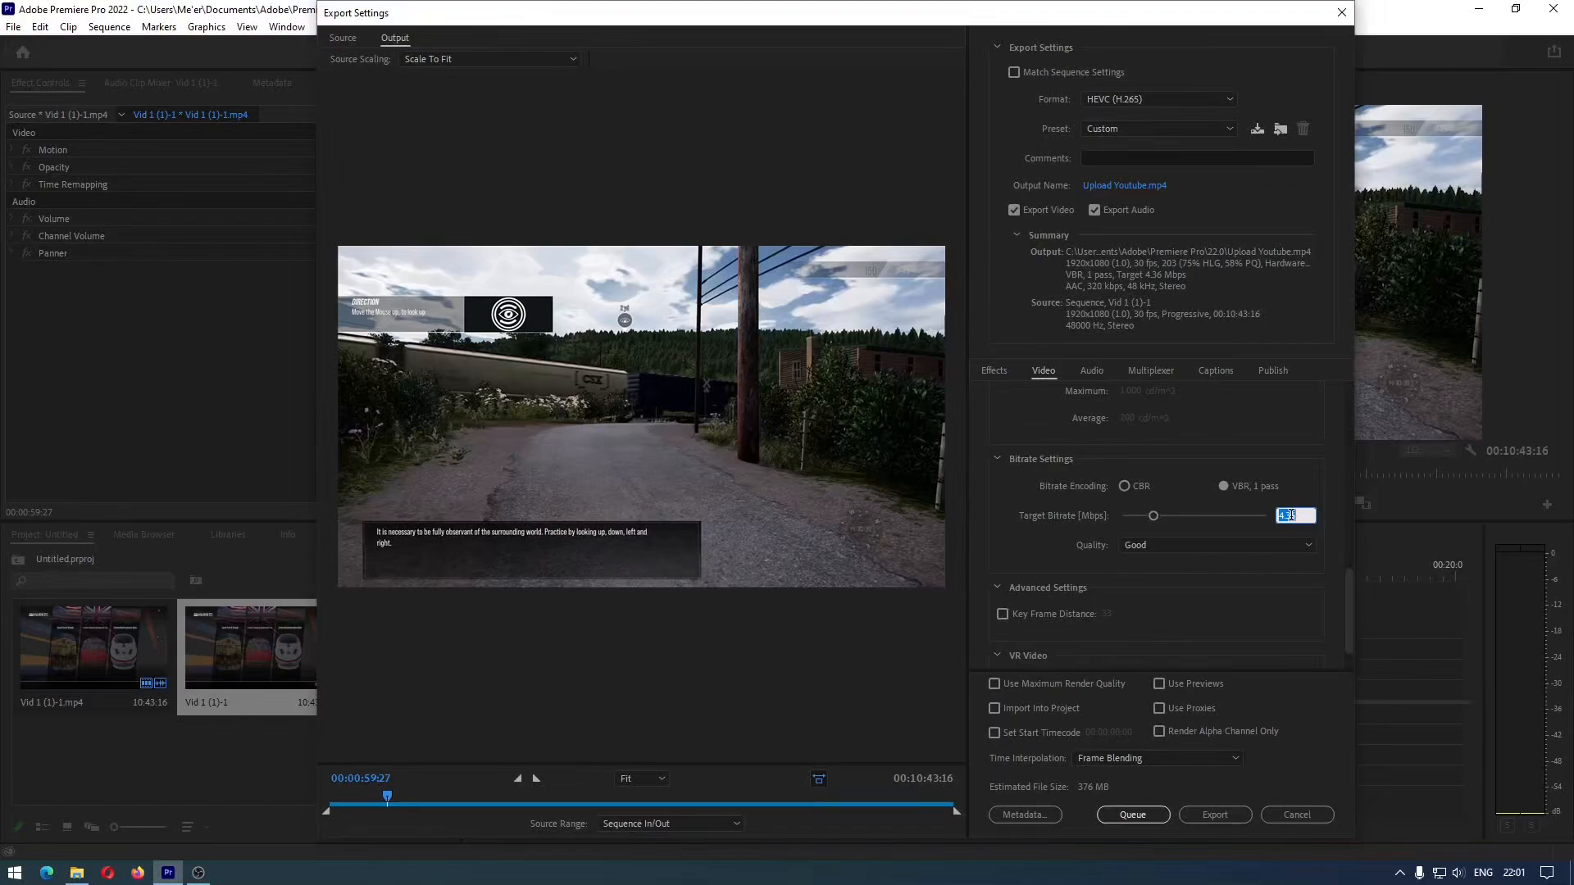
# Set the export's target bitrate to 2.5 Mbps
pyautogui.write('2')
pyautogui.press('Return')
pyautogui.click(1282, 515)
pyautogui.click(1299, 513)
pyautogui.write('.5')
pyautogui.press('Return')
# Export the video and view the GPU's encoding load in Task Manager
pyautogui.click(1223, 816)
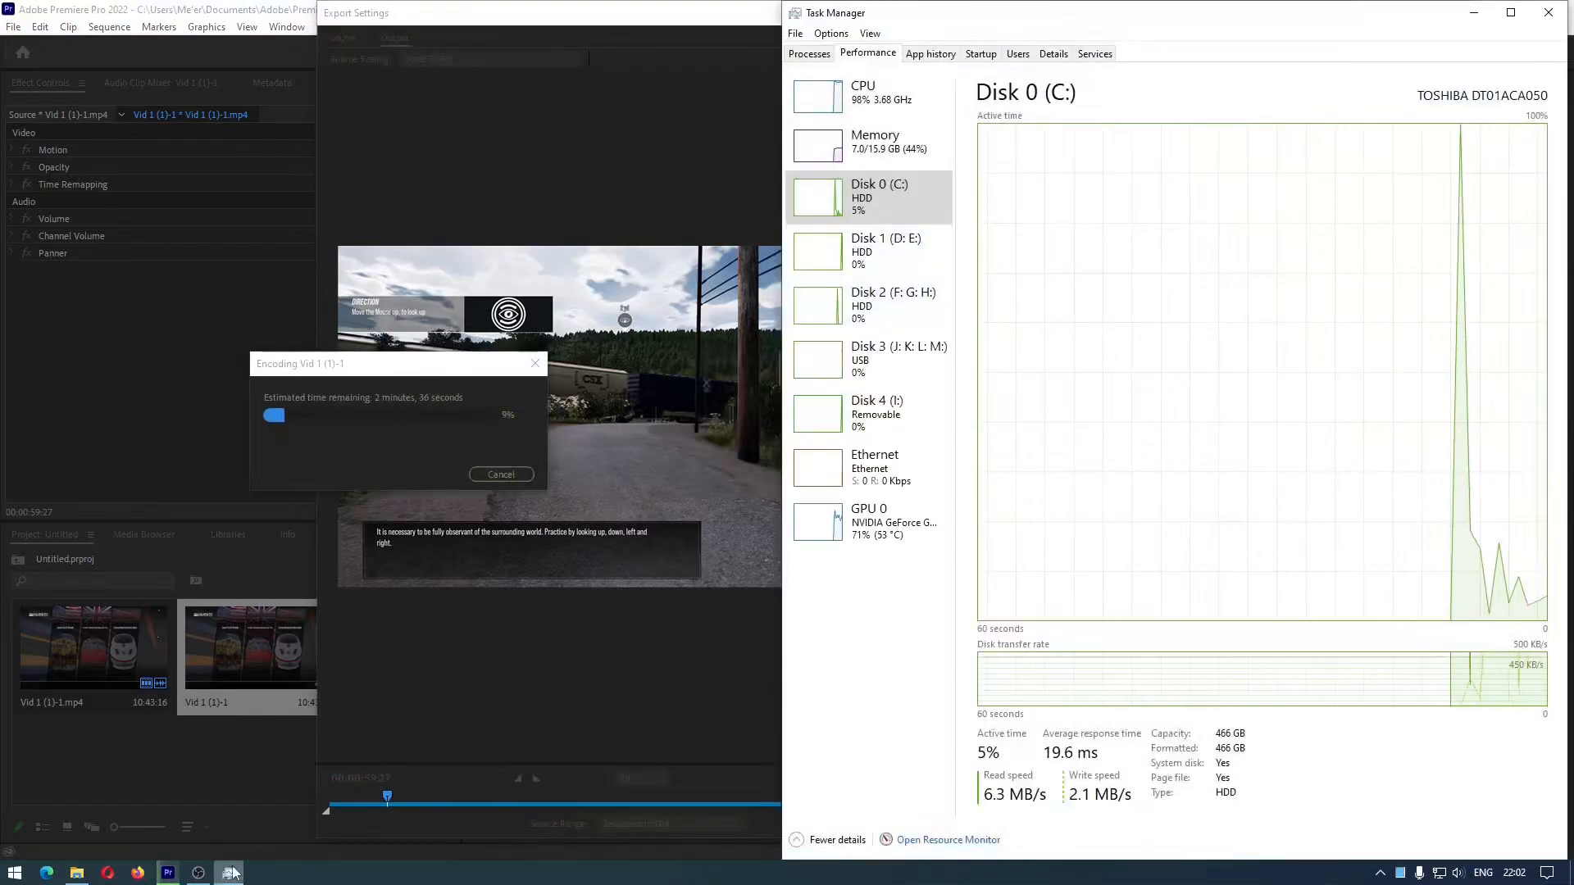
pyautogui.click(875, 528)
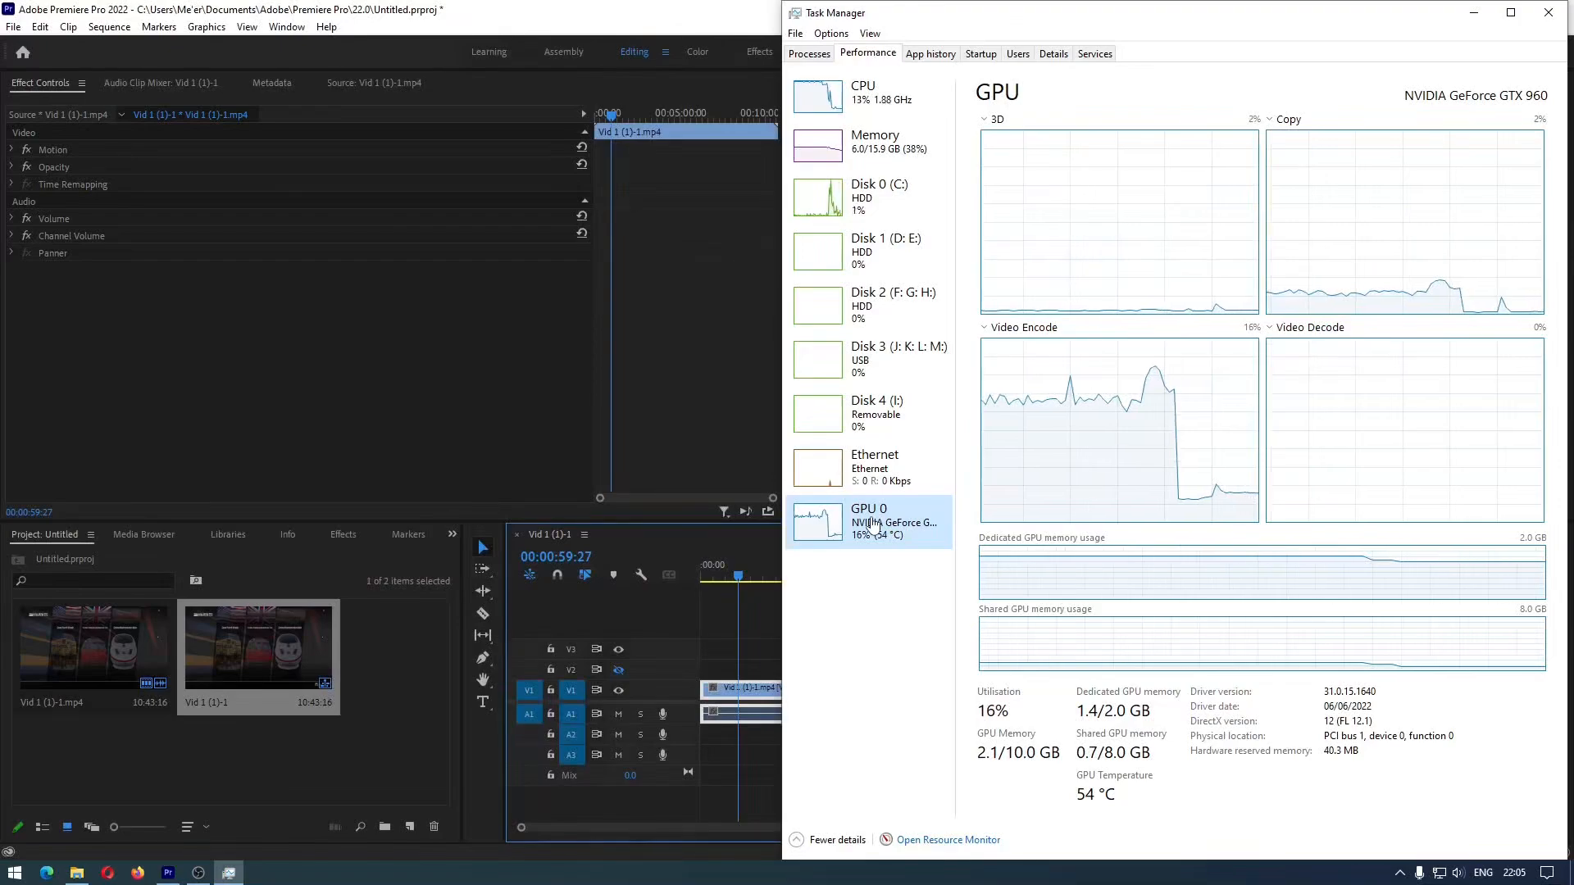
# Reopen the media export settings for the sequence in Premiere Pro and copy the path of the output folder
pyautogui.click(78, 874)
pyautogui.click(394, 663)
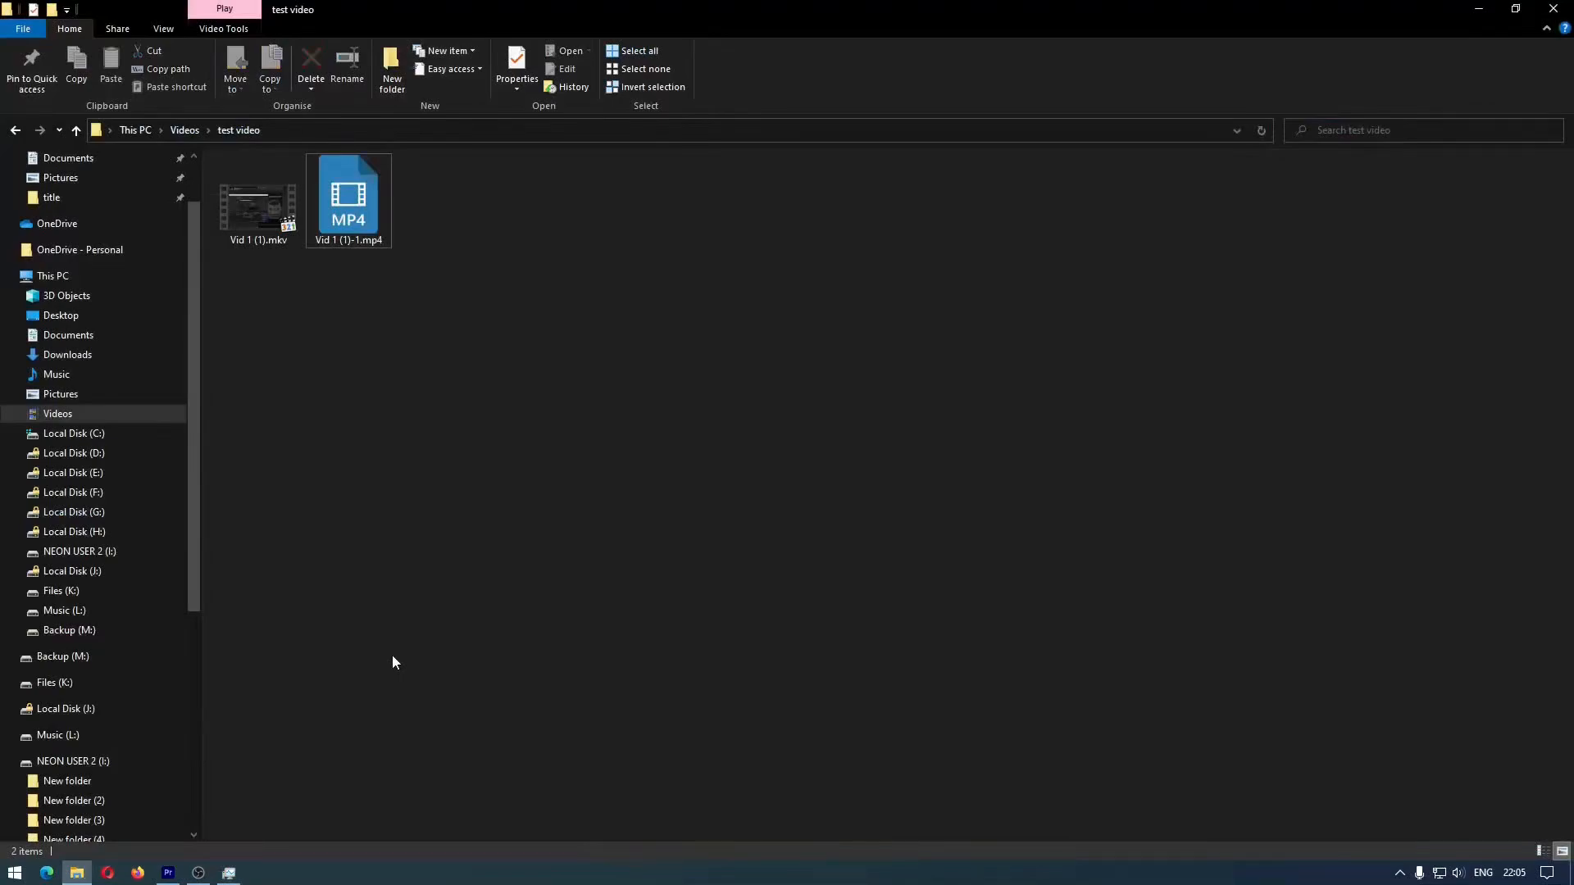
pyautogui.click(168, 874)
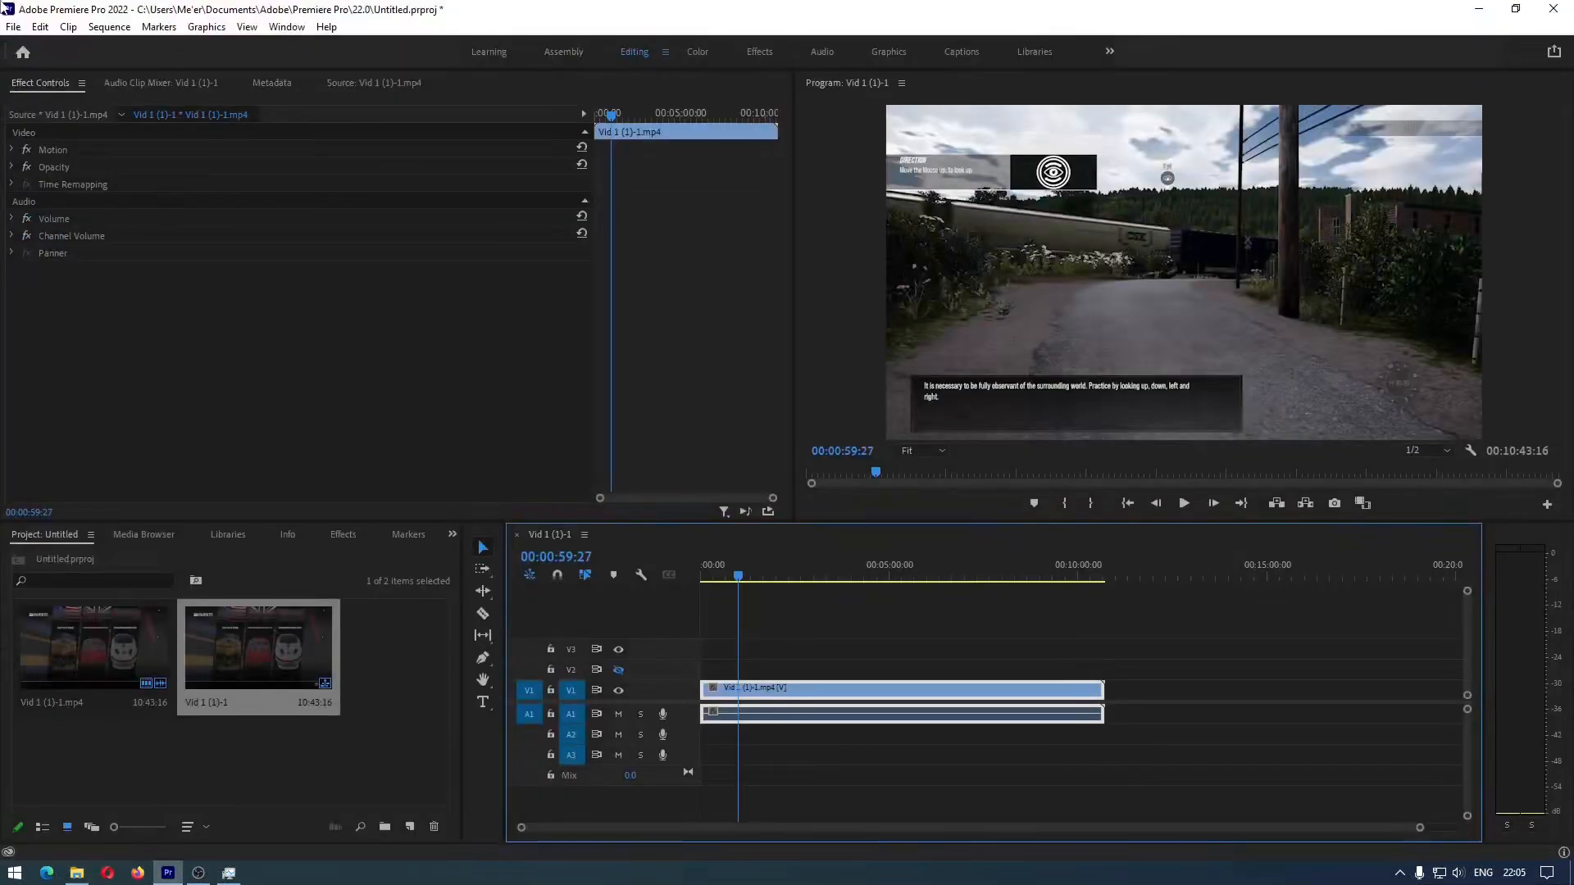
pyautogui.click(13, 26)
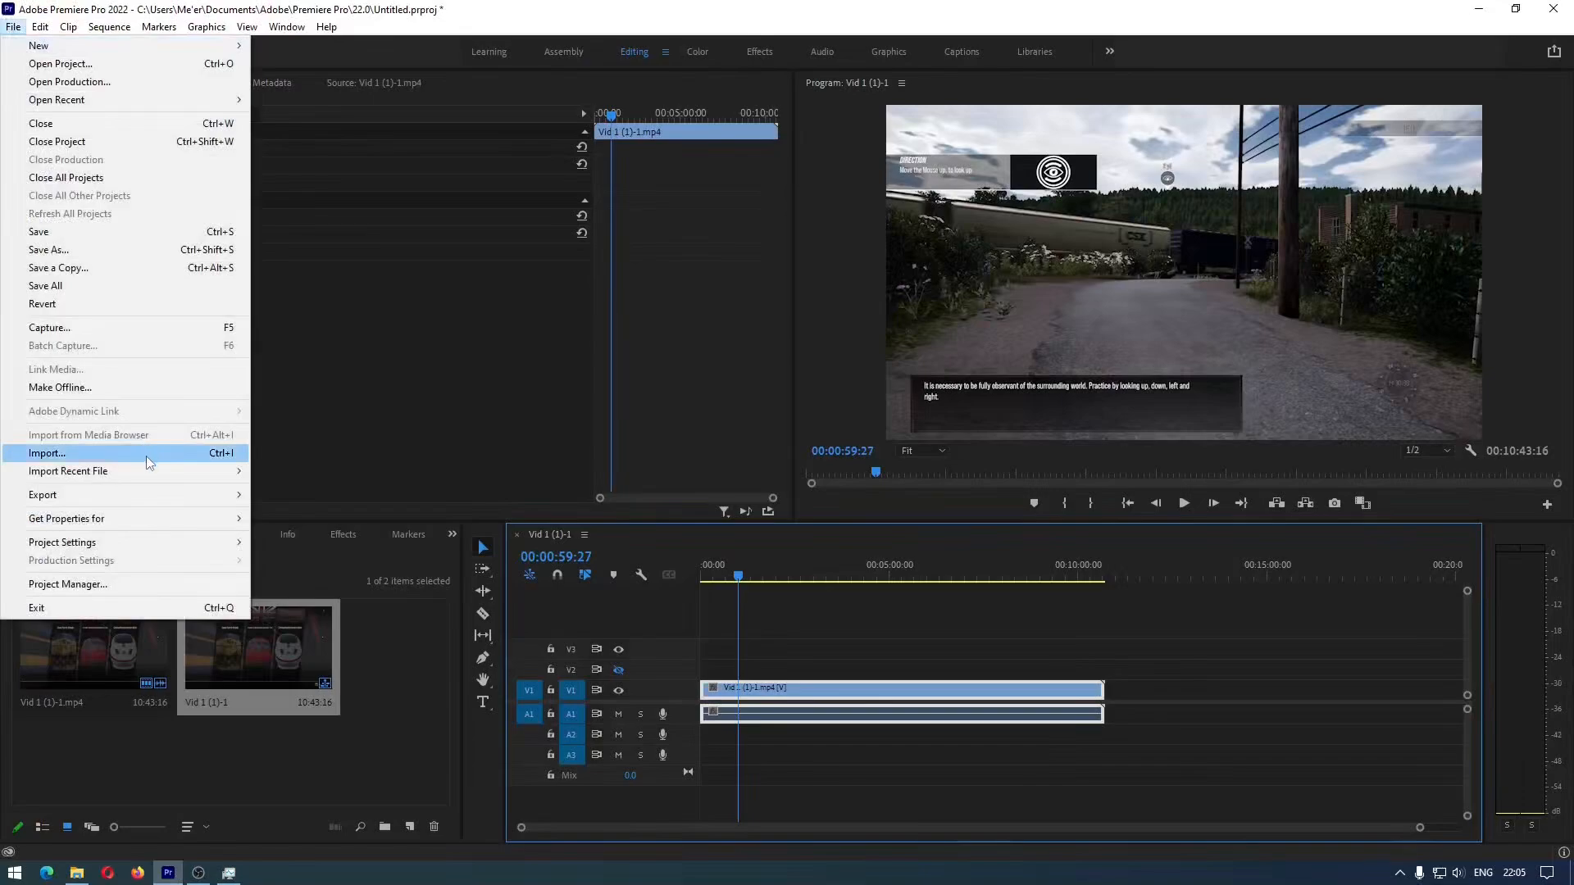
pyautogui.moveTo(150, 497)
pyautogui.click(279, 497)
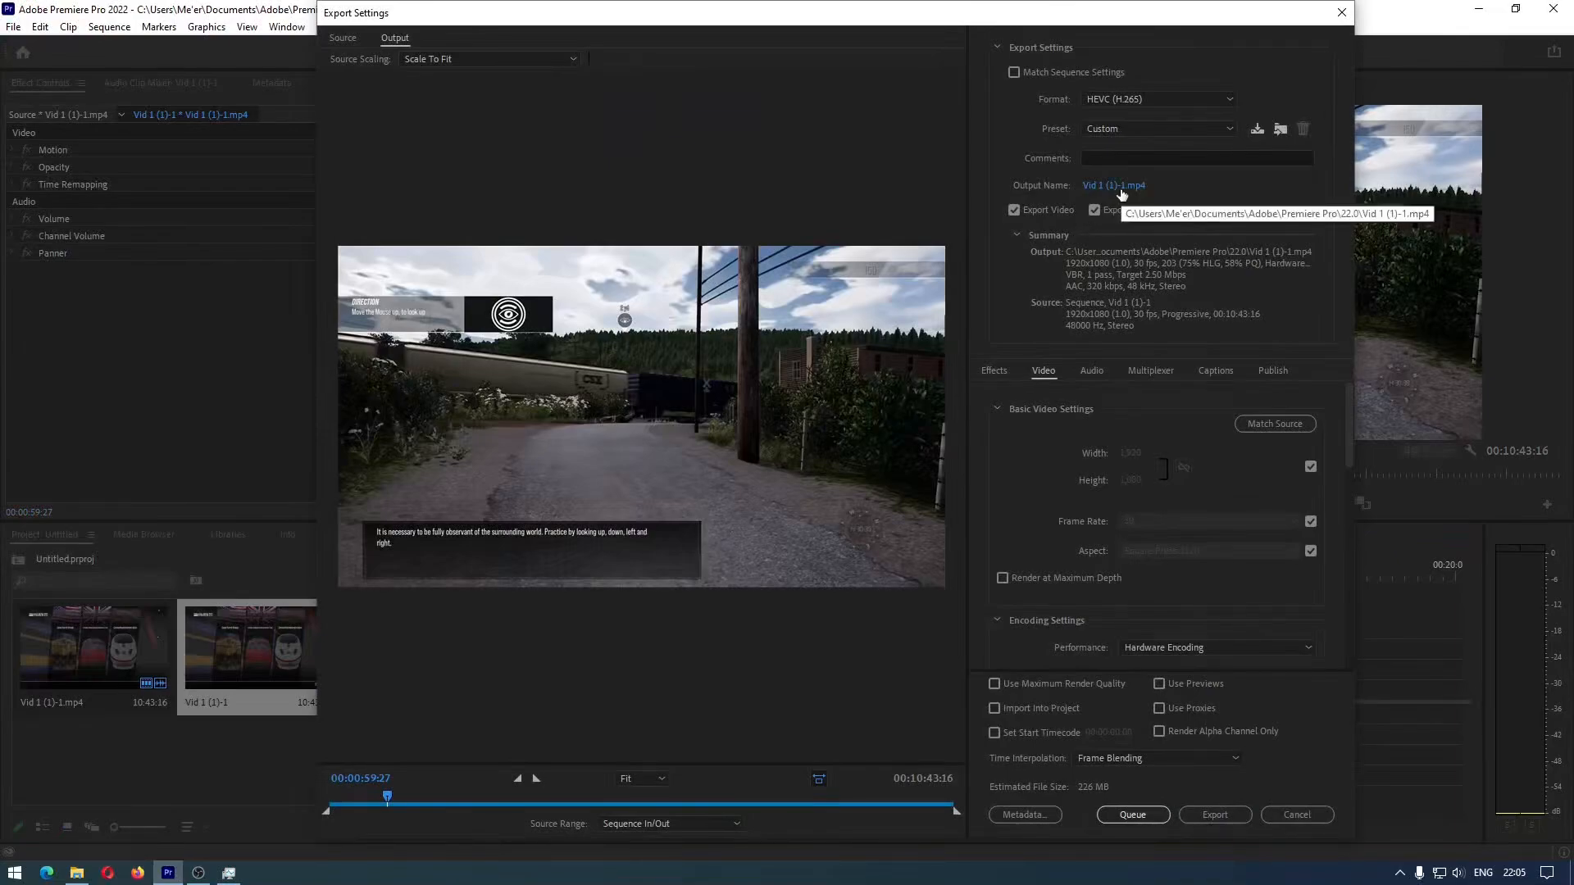
pyautogui.click(1122, 188)
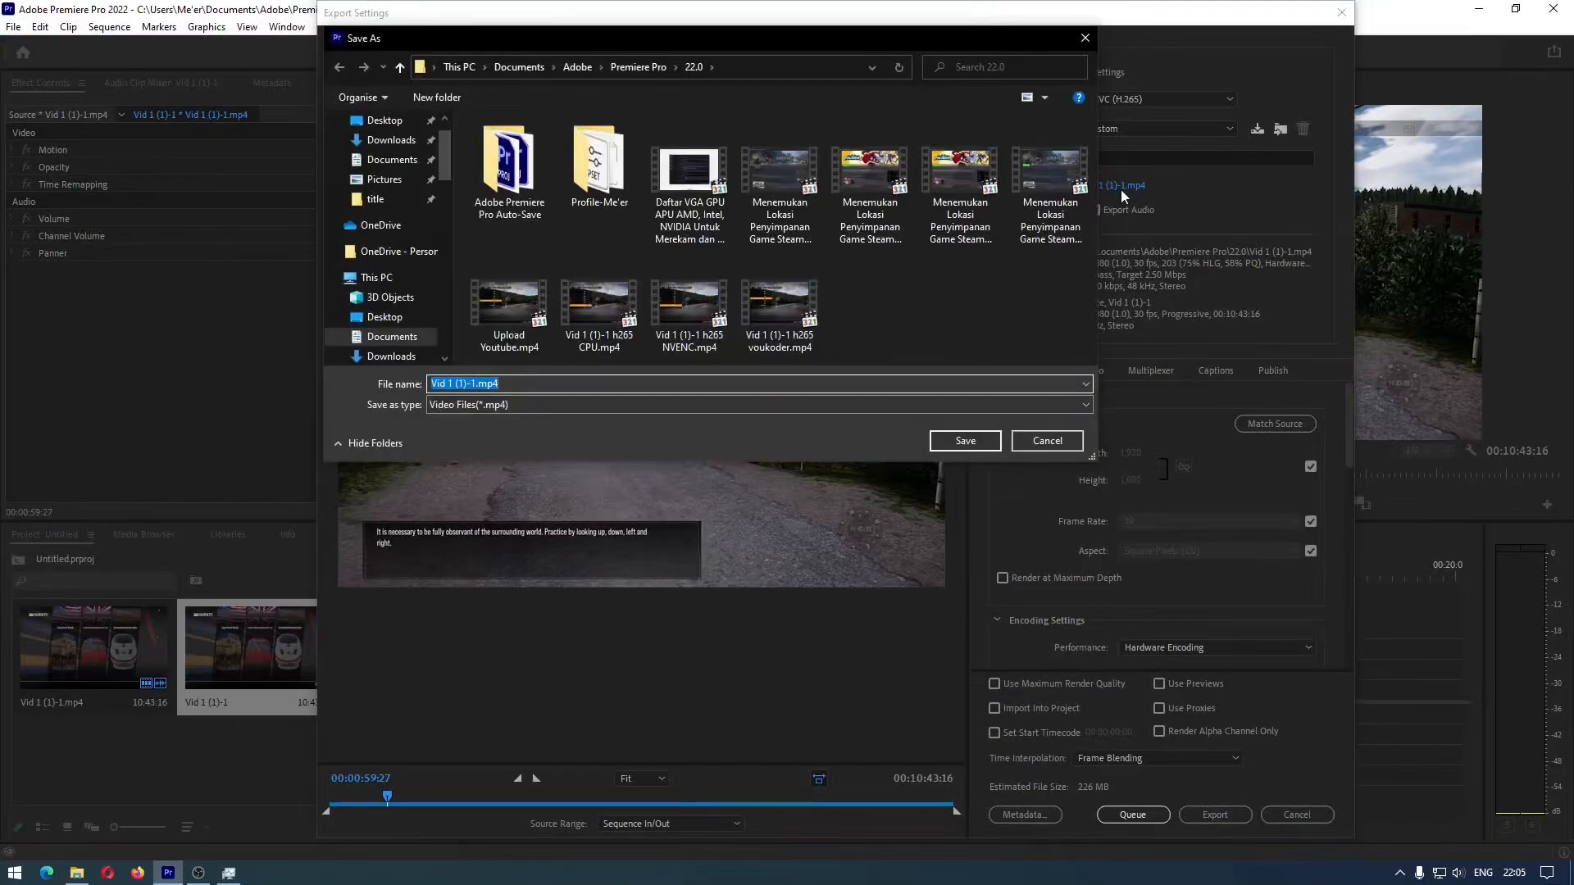
pyautogui.click(774, 68)
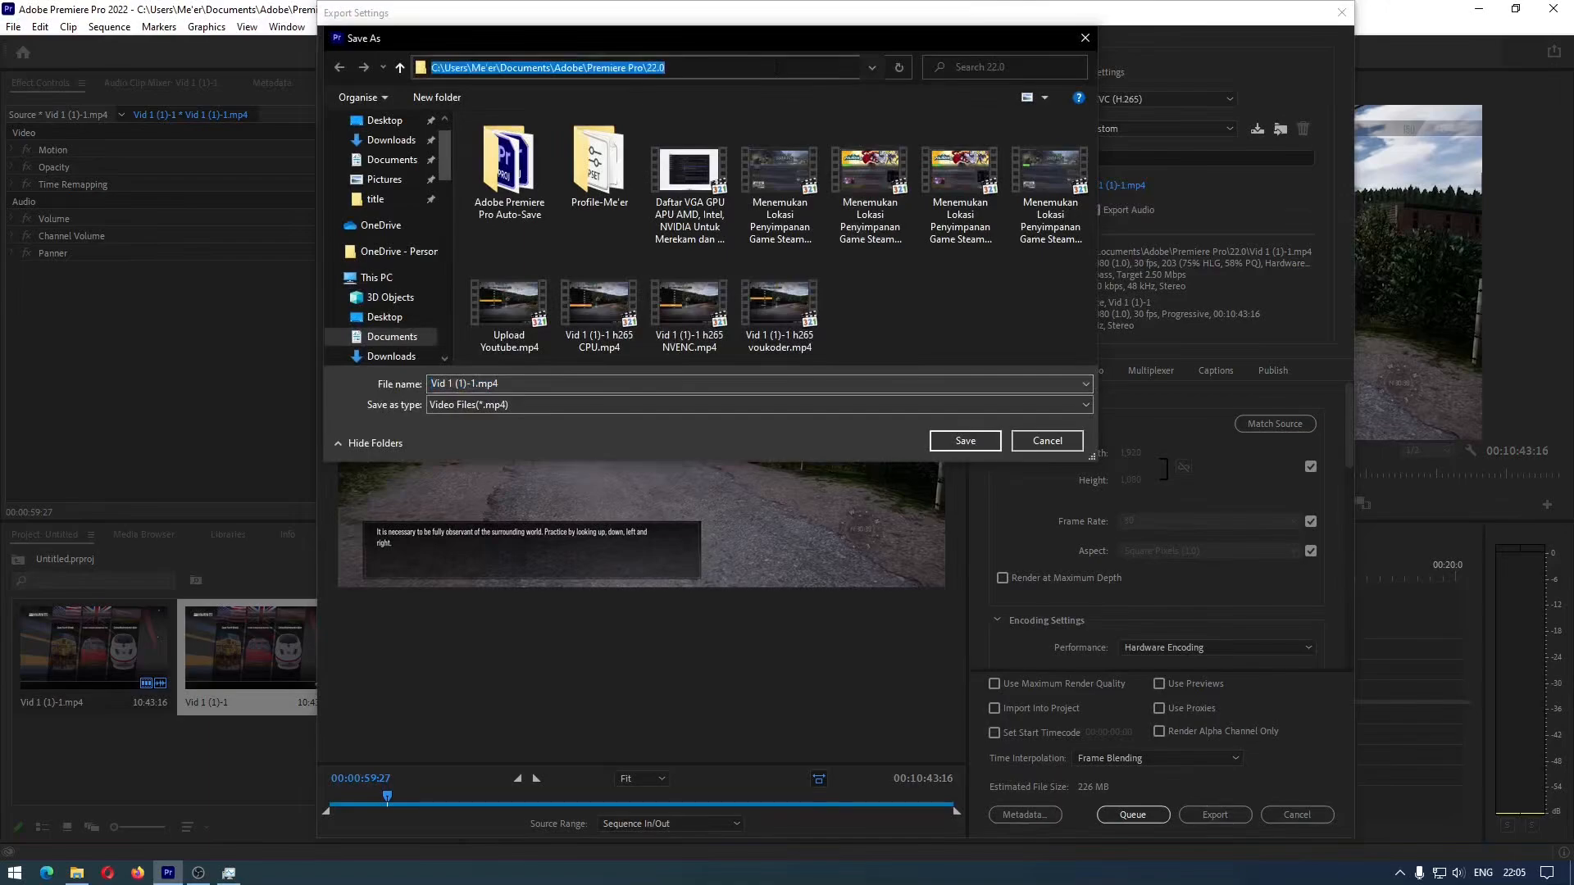
pyautogui.rightClick(777, 68)
pyautogui.click(827, 123)
# Close the test video folder and open the copied output folder path in a new File Explorer window
pyautogui.moveTo(85, 878)
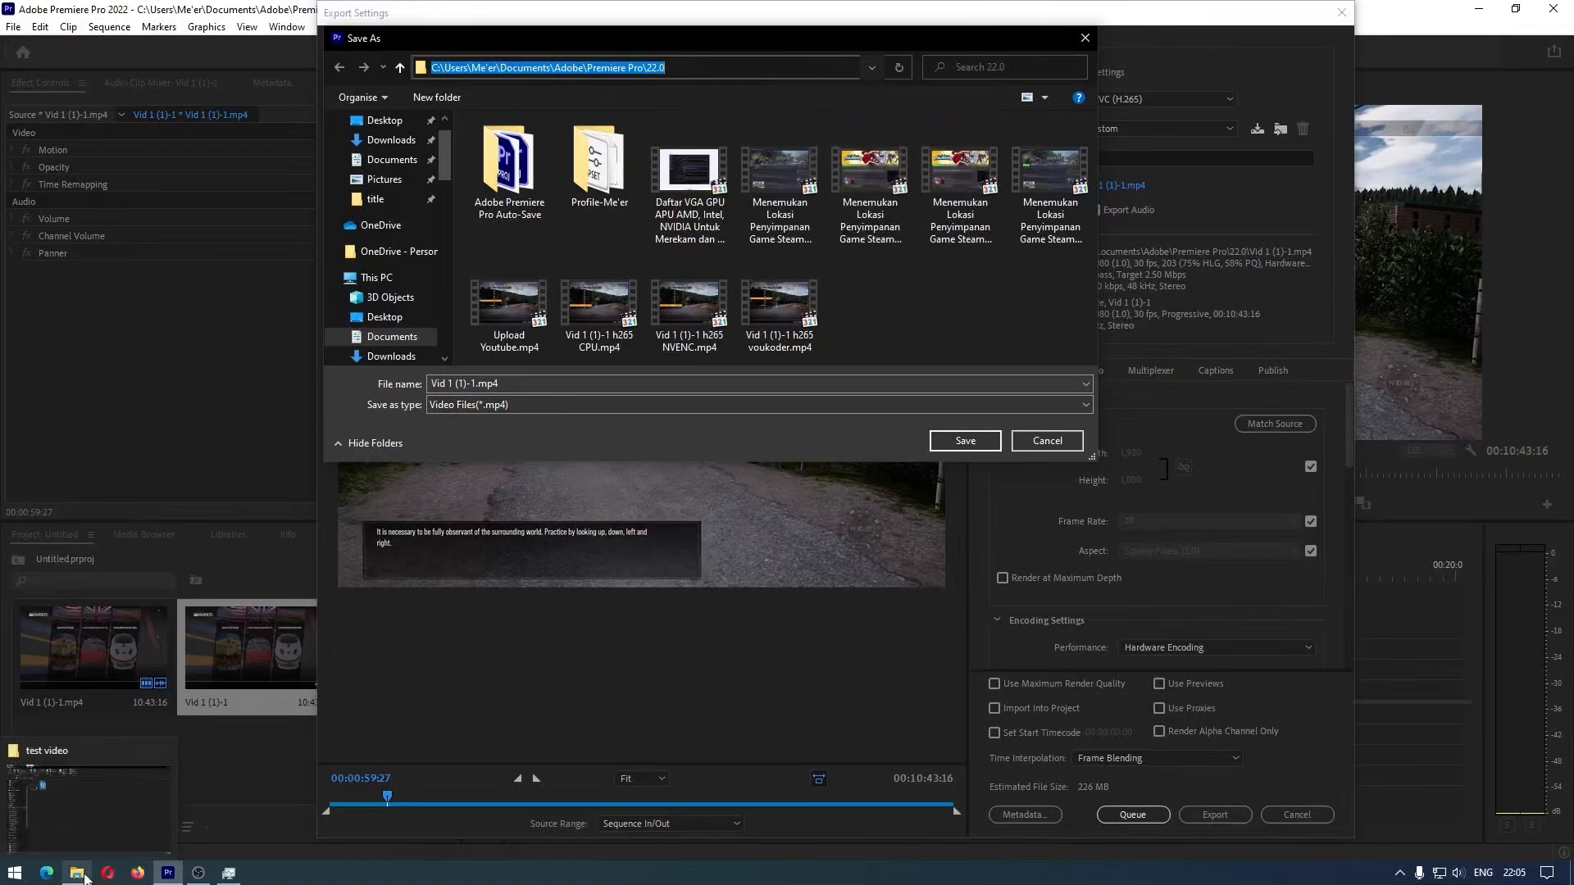
pyautogui.moveTo(95, 833)
pyautogui.click(164, 759)
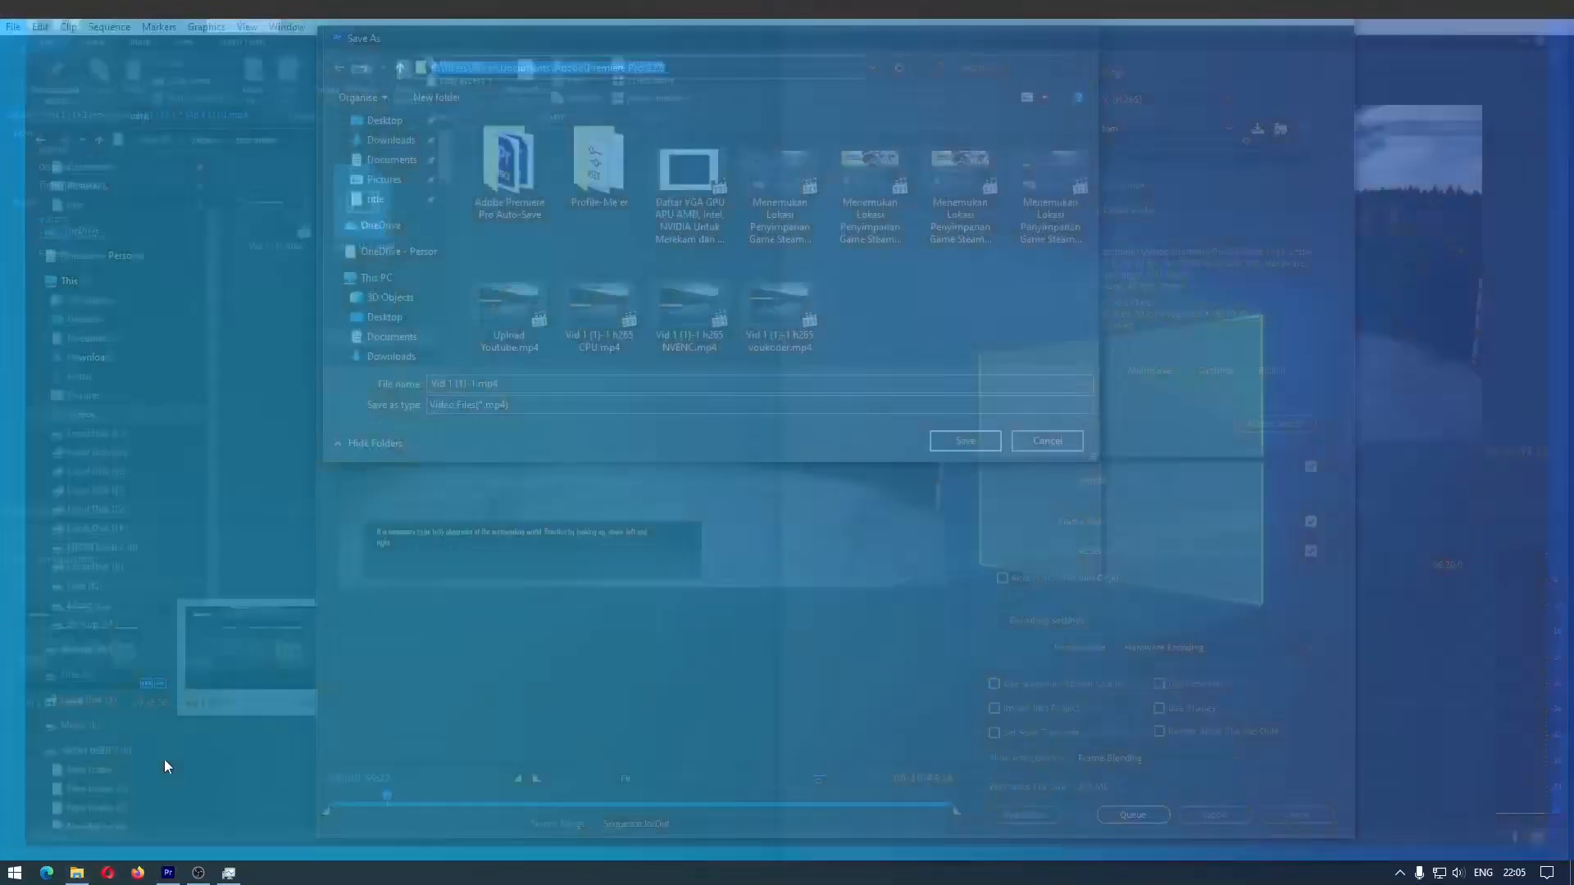
pyautogui.click(81, 873)
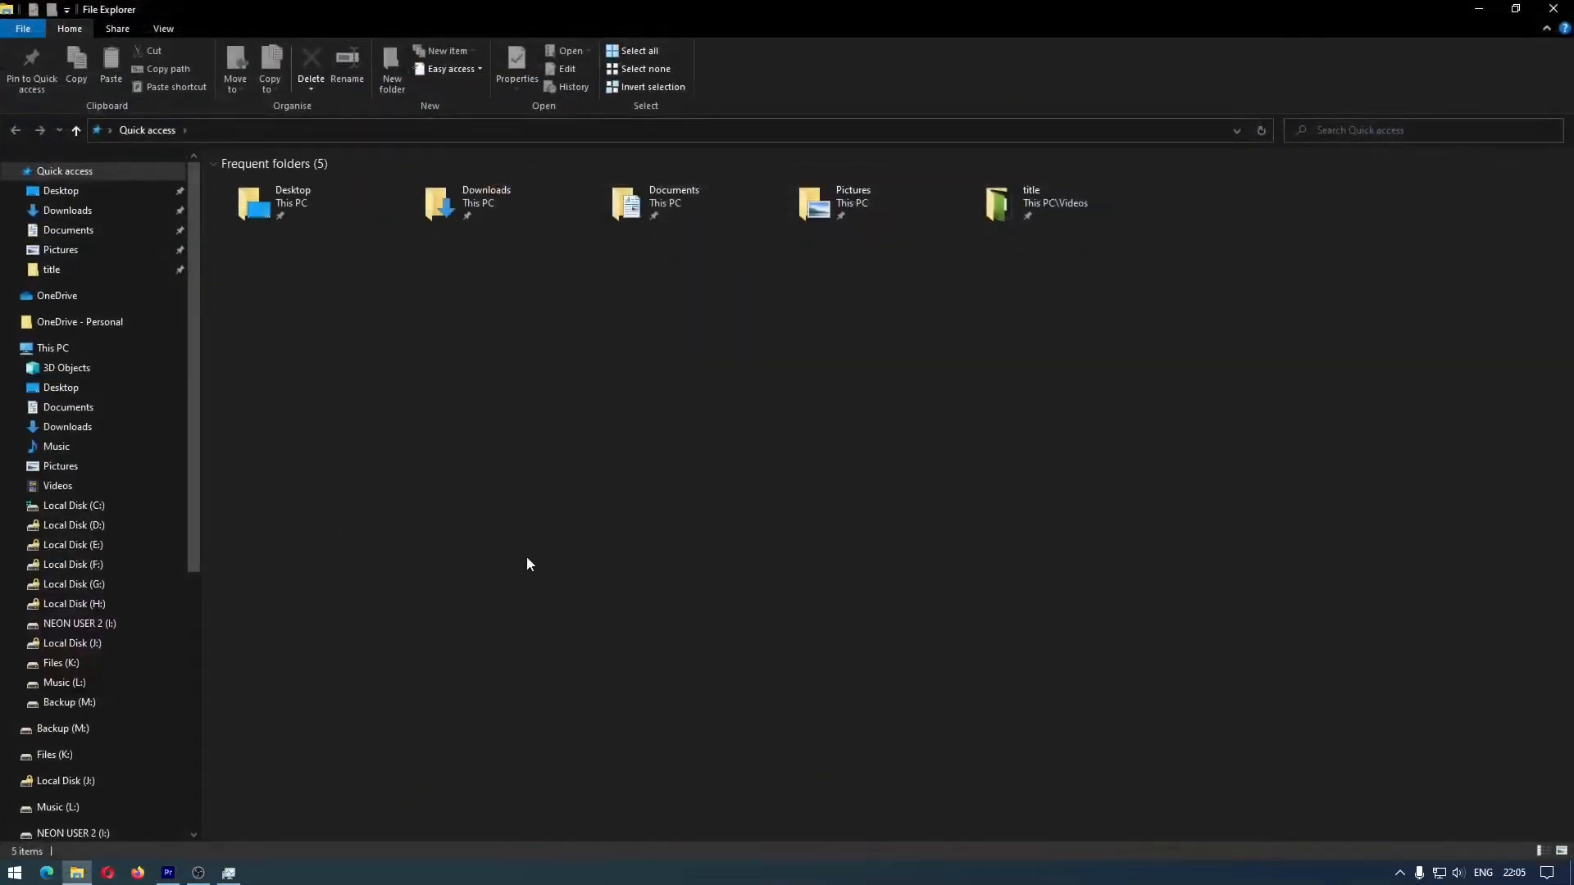
pyautogui.click(578, 129)
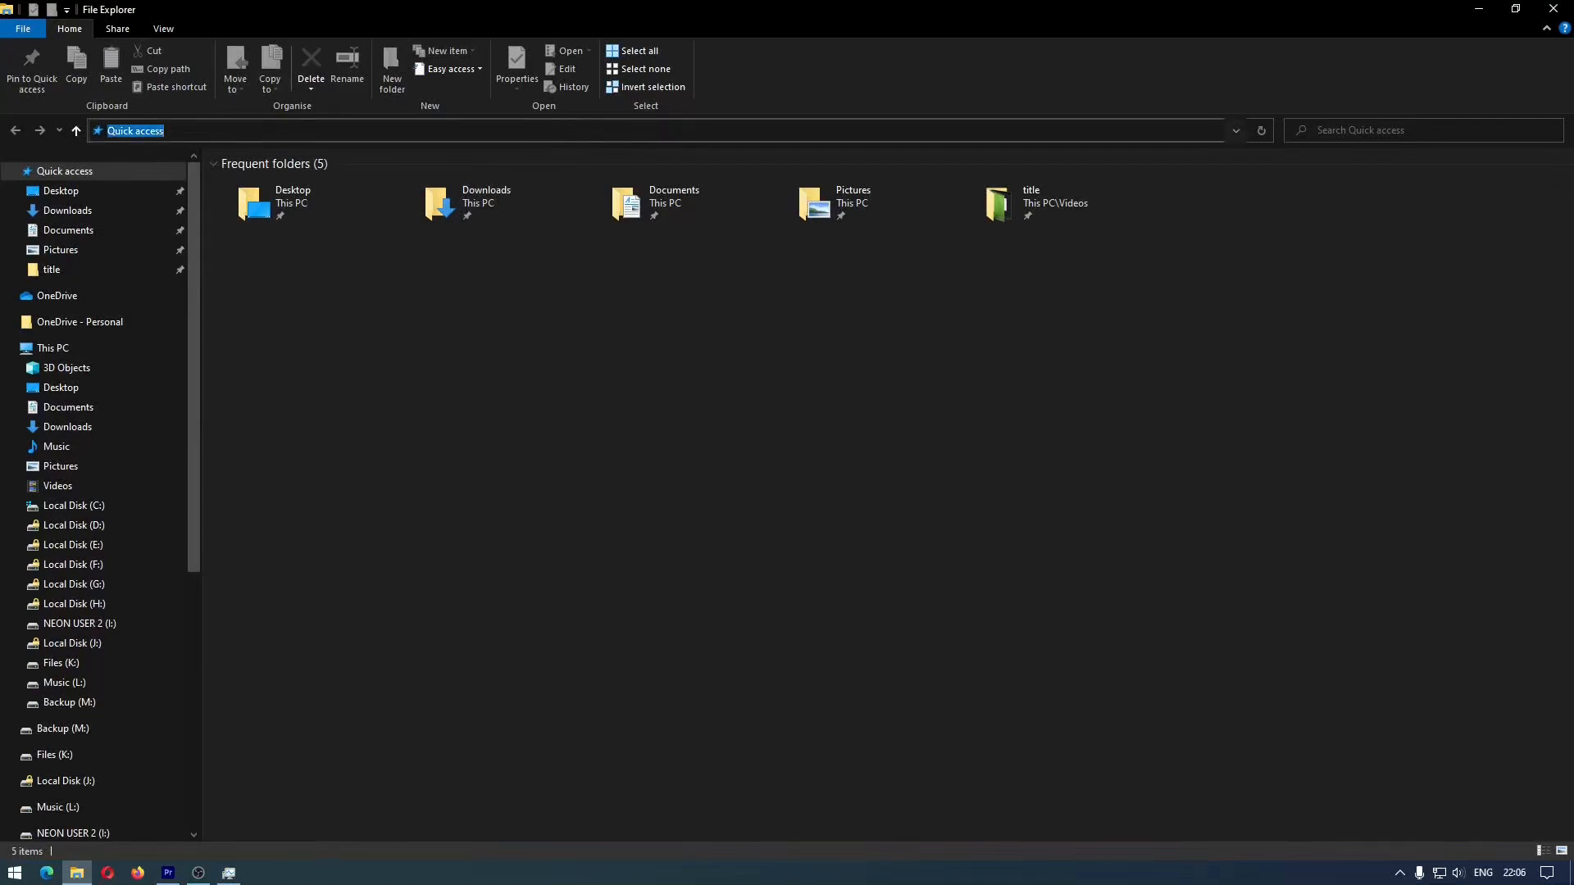
pyautogui.hotkey('ctrl', 'v')
pyautogui.press('Return')
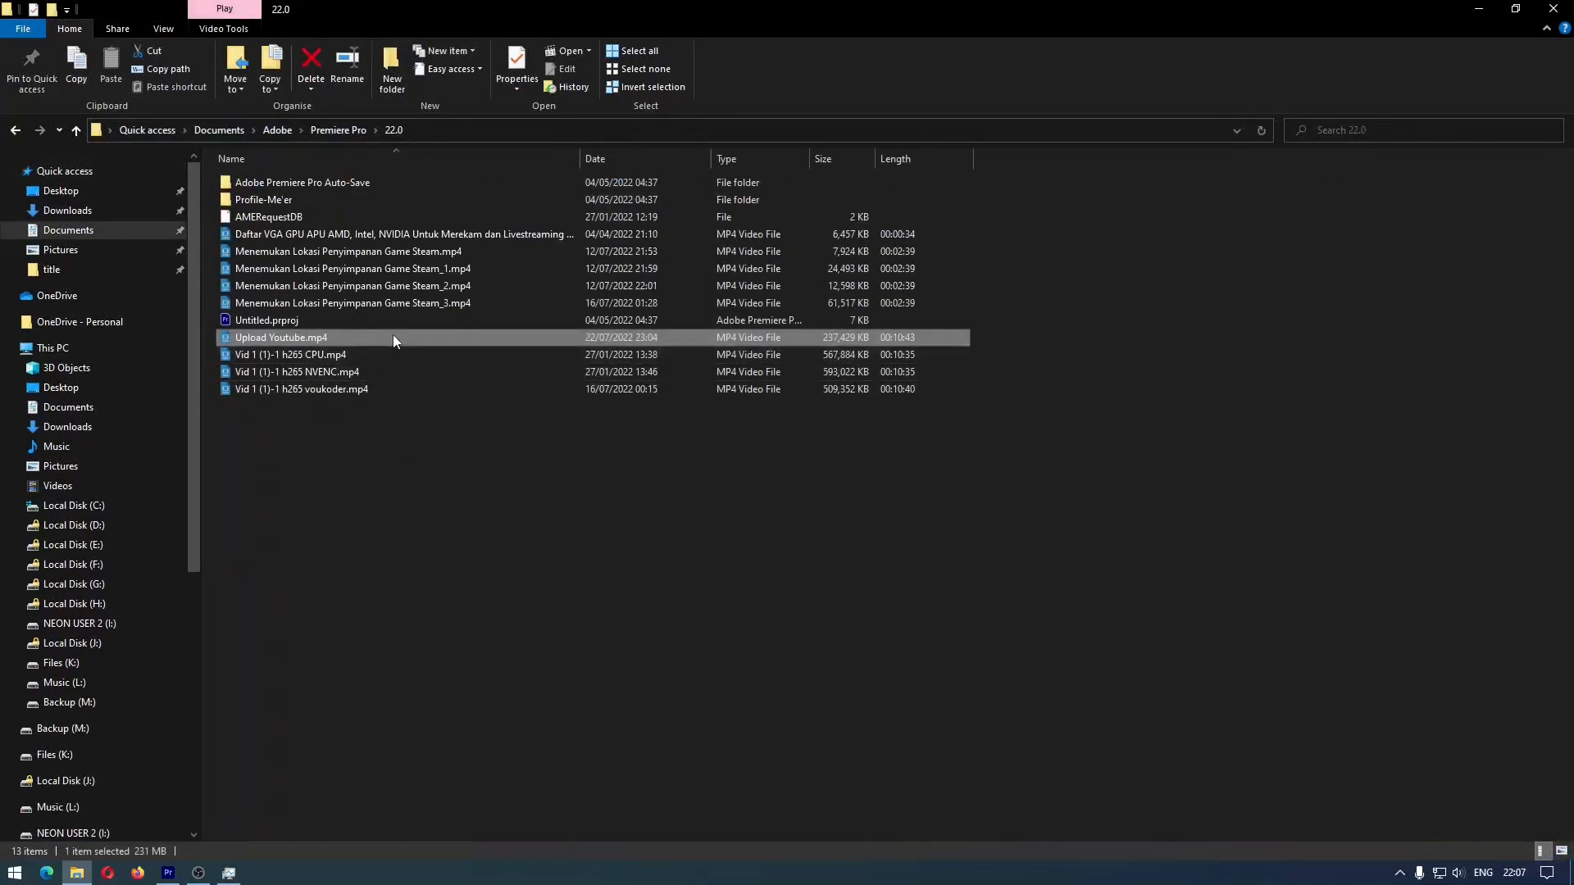
# Check the file size and video bitrate details of Upload Youtube.mp4 in its properties
pyautogui.rightClick(394, 338)
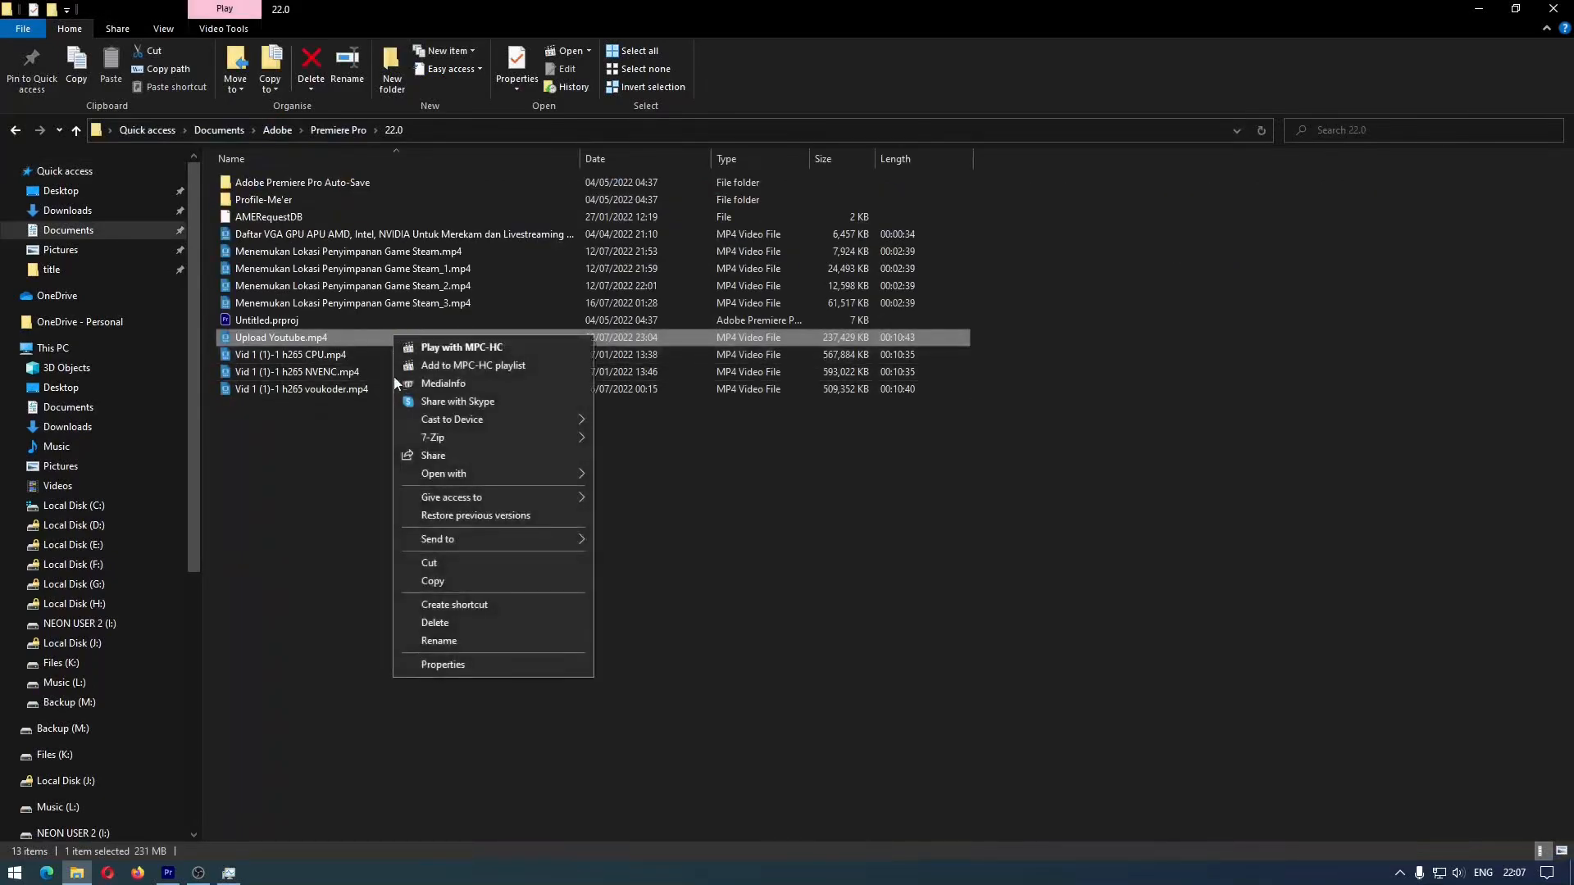
pyautogui.click(461, 664)
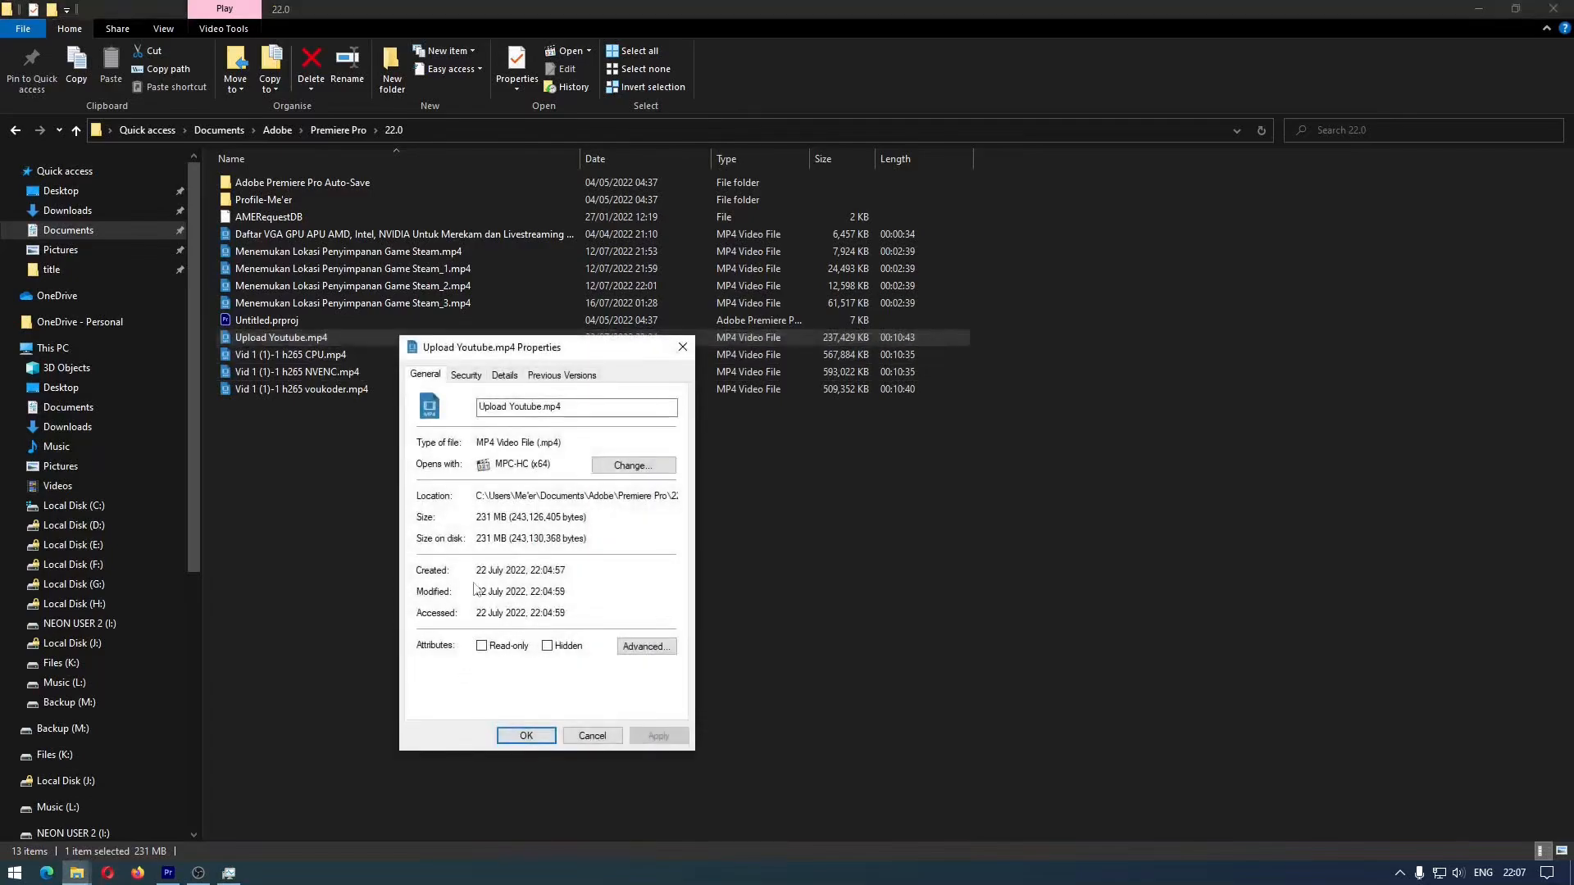
pyautogui.click(503, 382)
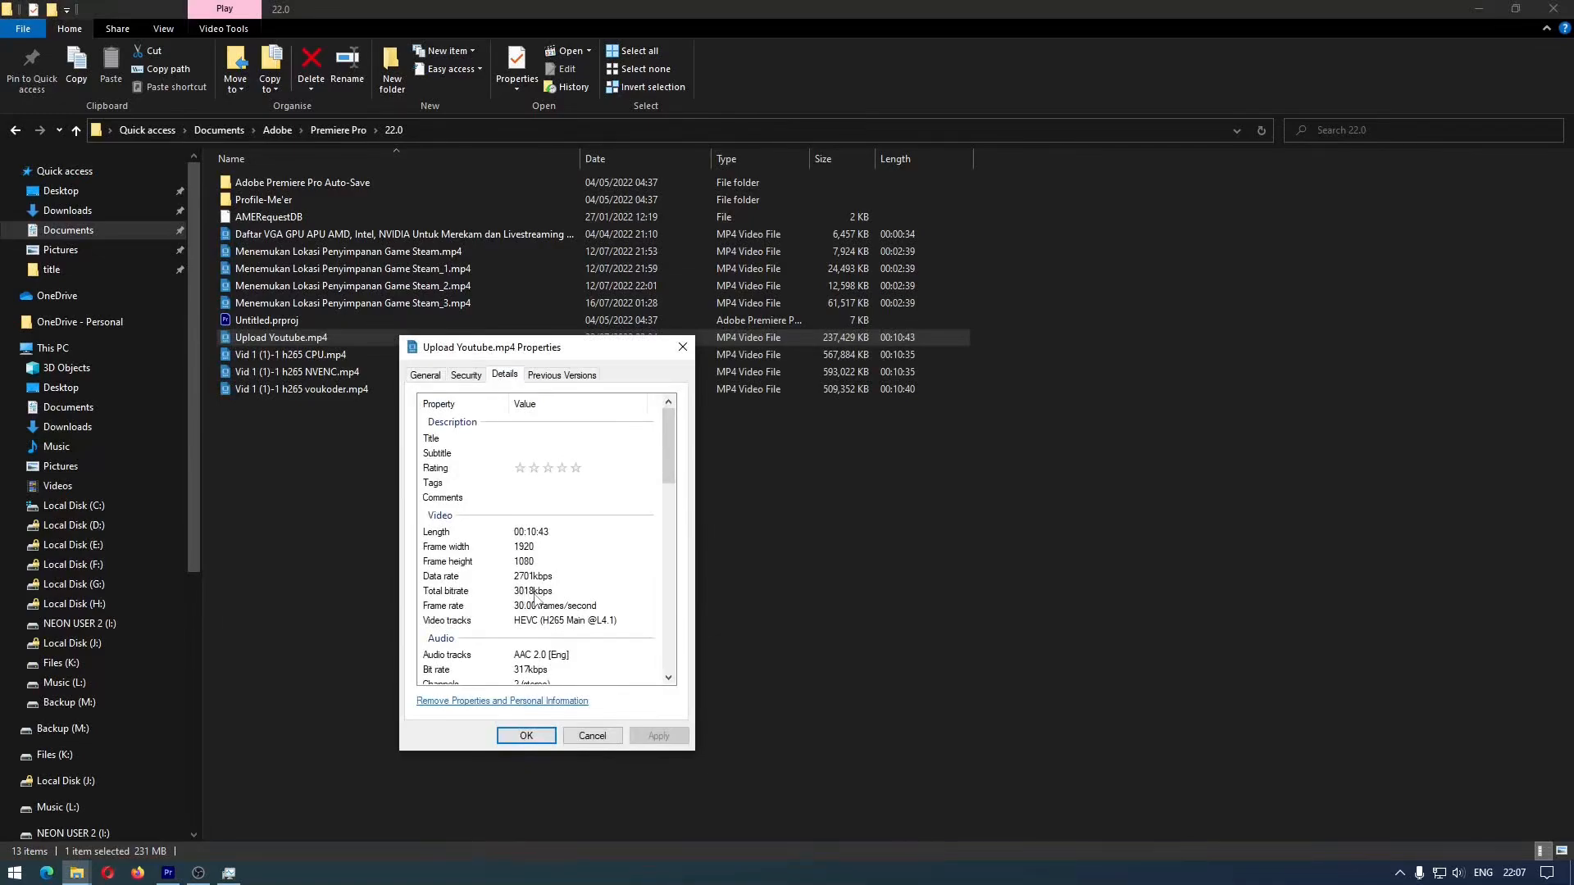
pyautogui.click(592, 735)
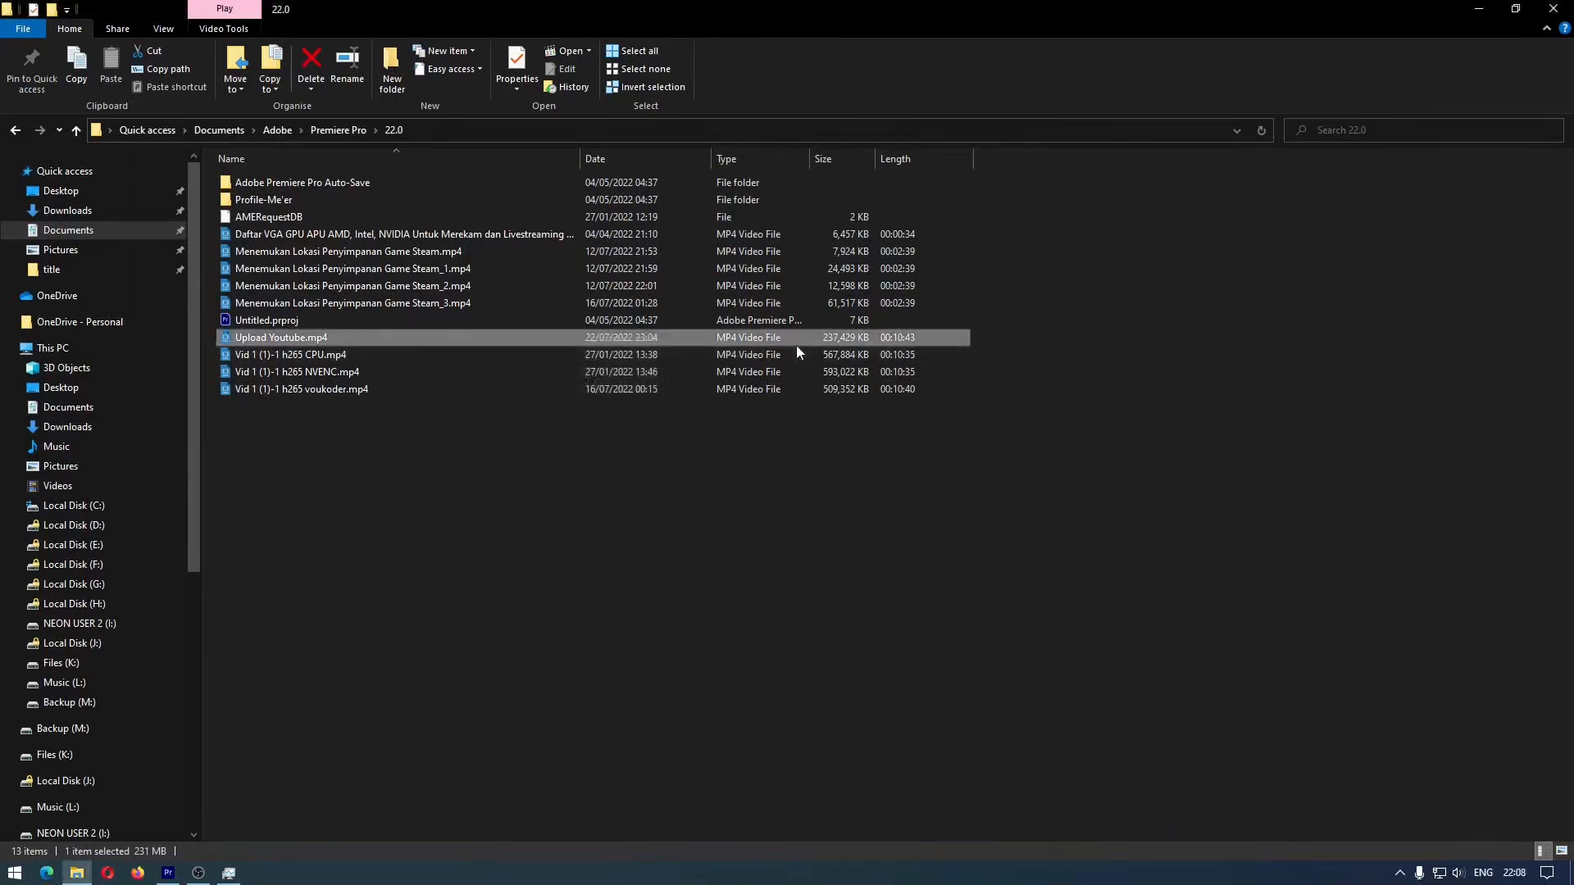
# Return to Premiere Pro and check the estimated file size in the sequence's media export settings
pyautogui.click(169, 873)
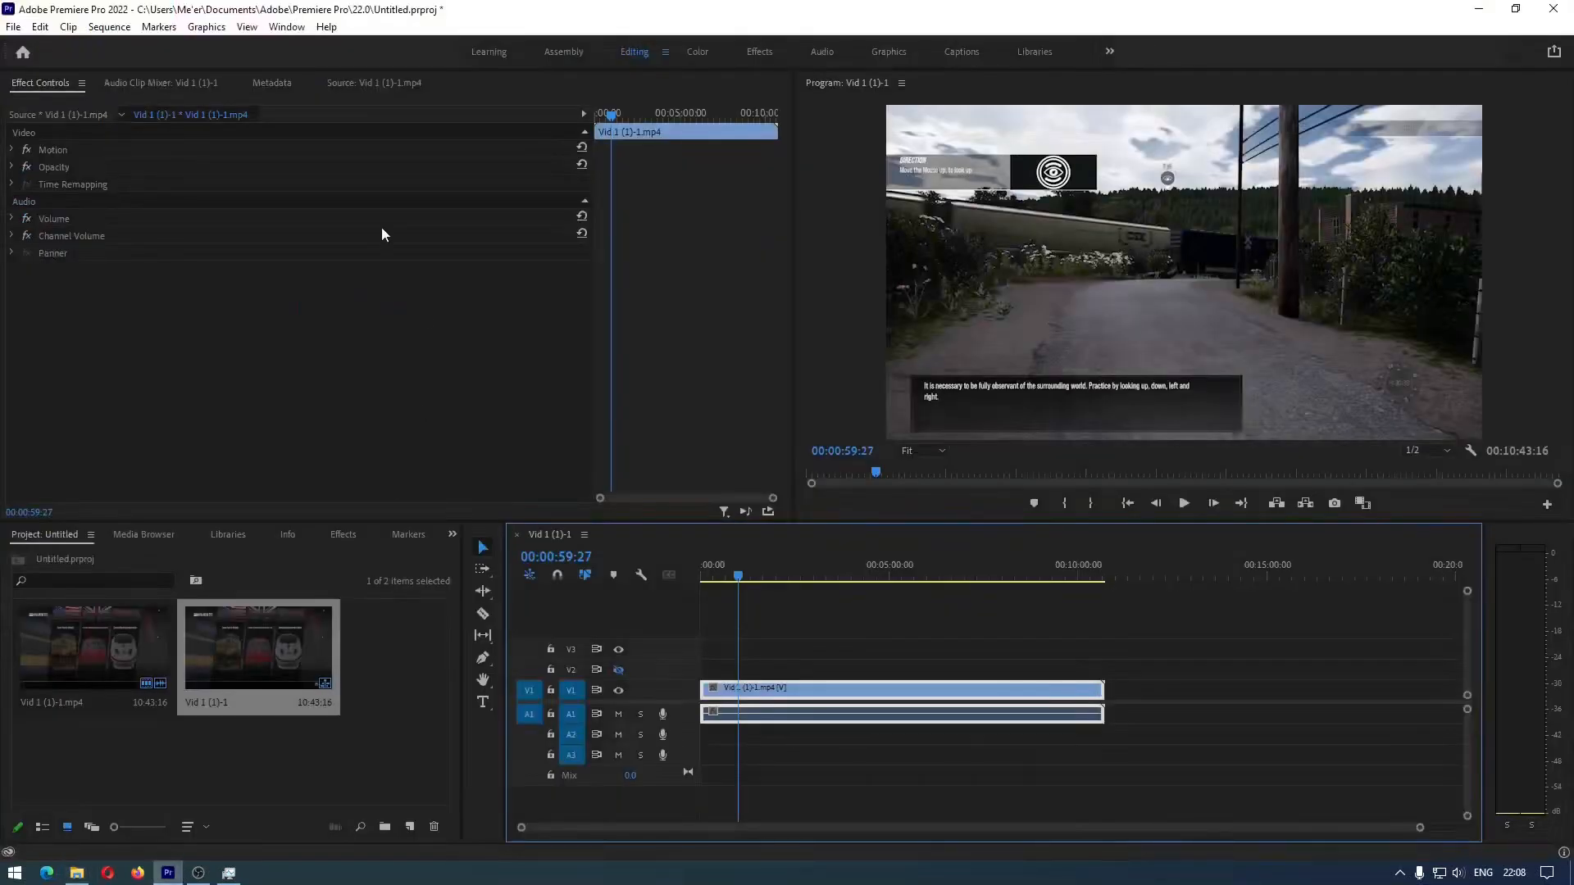
pyautogui.click(12, 27)
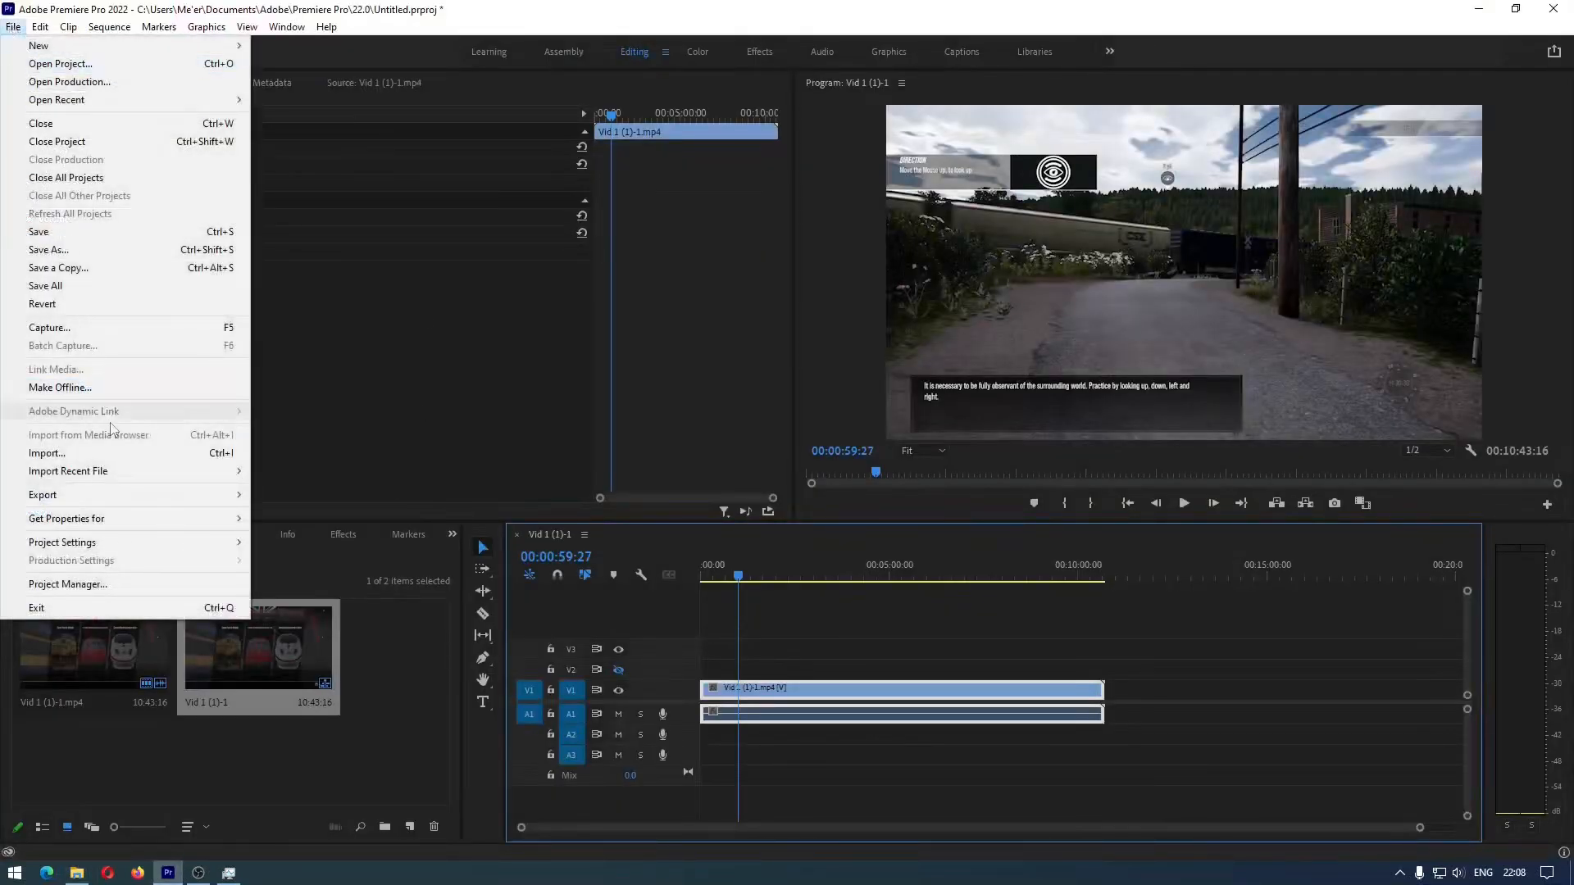
pyautogui.moveTo(233, 498)
pyautogui.click(291, 495)
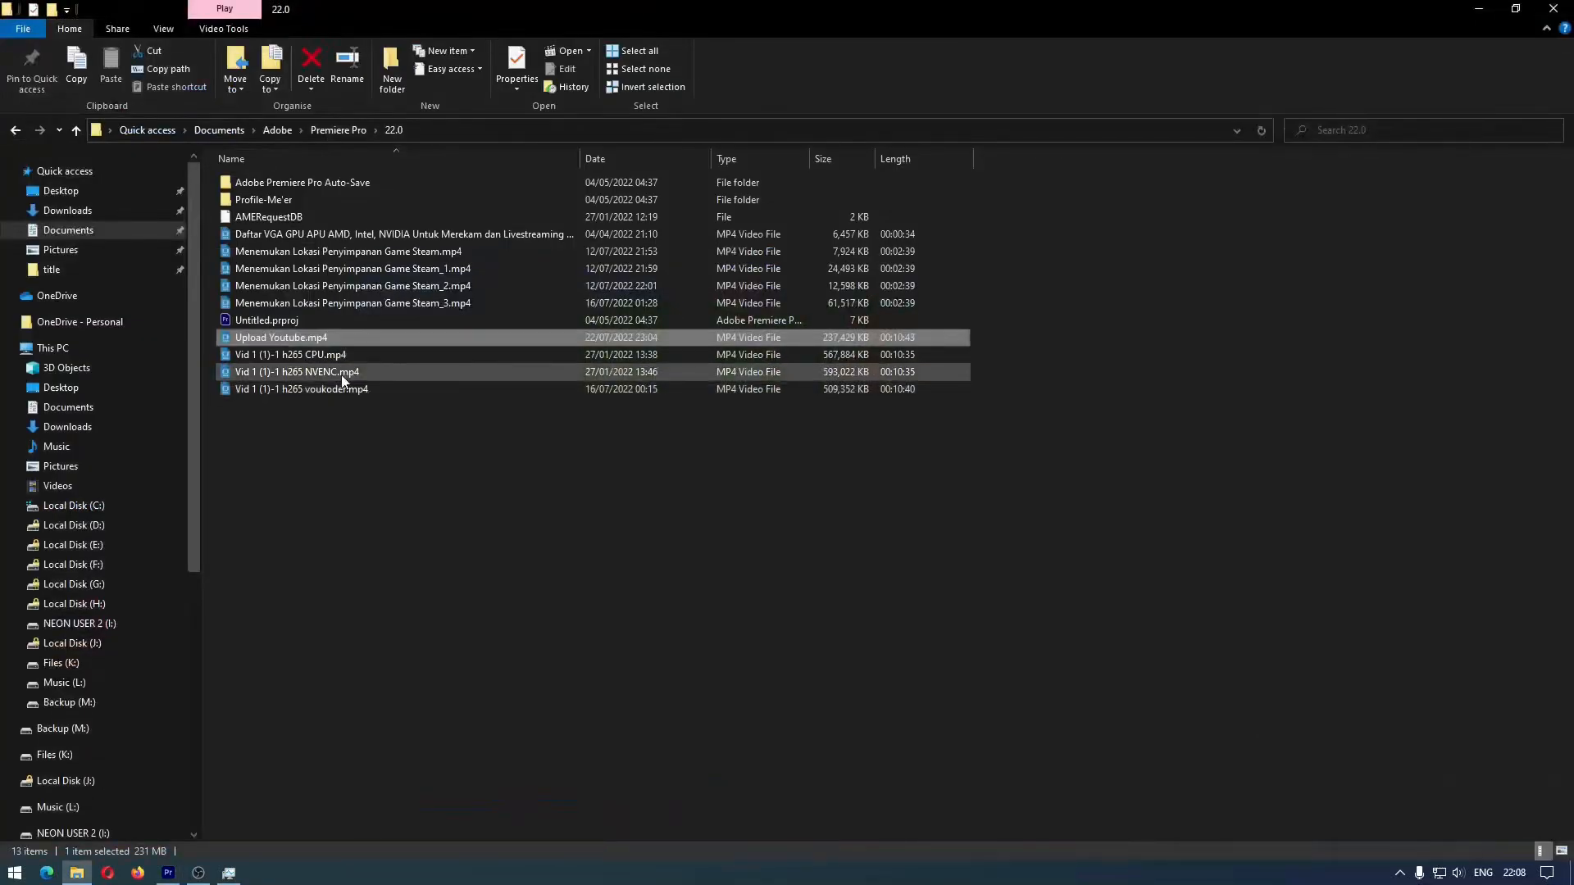
# Show the video details of Vid 1 (1)-1 h265 NVENC.mp4 in File Explorer and move its properties window clear of the file list
pyautogui.rightClick(341, 375)
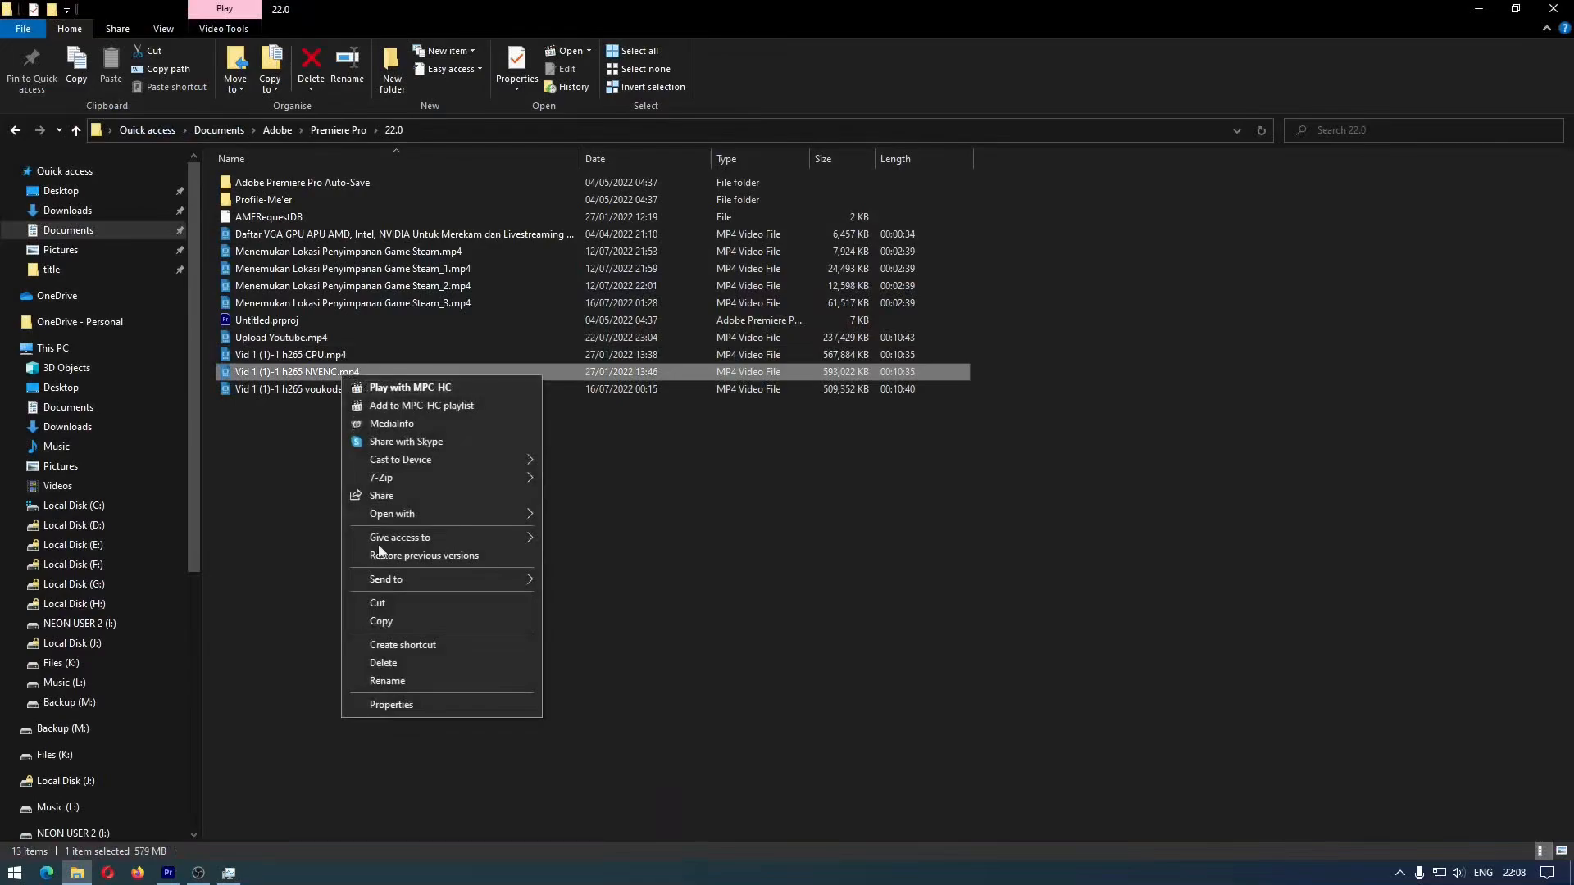
pyautogui.click(402, 704)
pyautogui.click(456, 419)
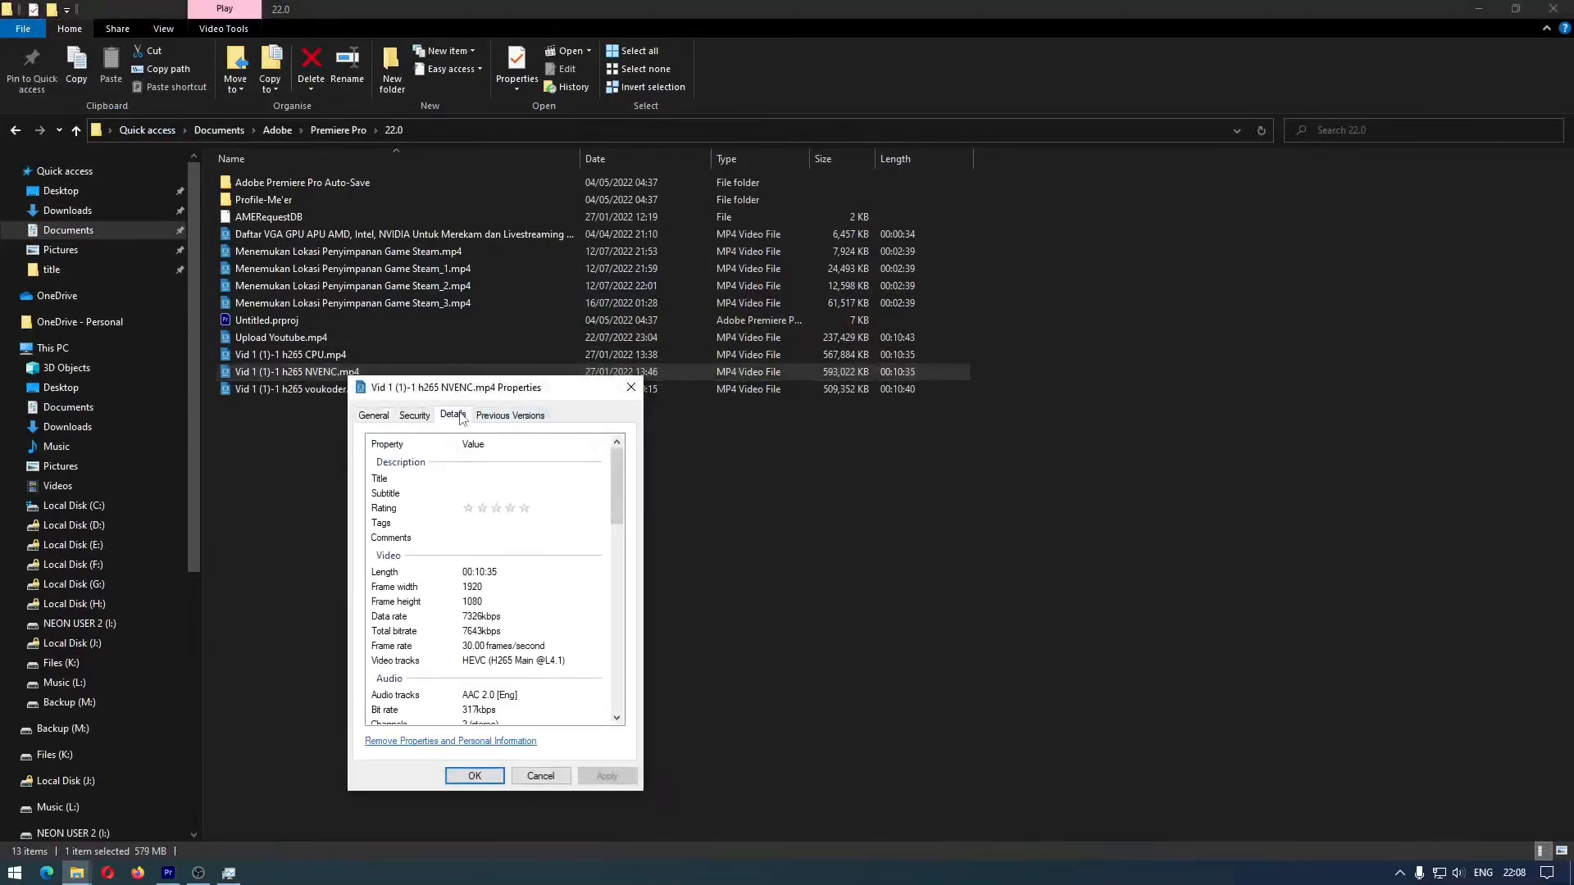
pyautogui.moveTo(476, 390); pyautogui.dragTo(955, 340)
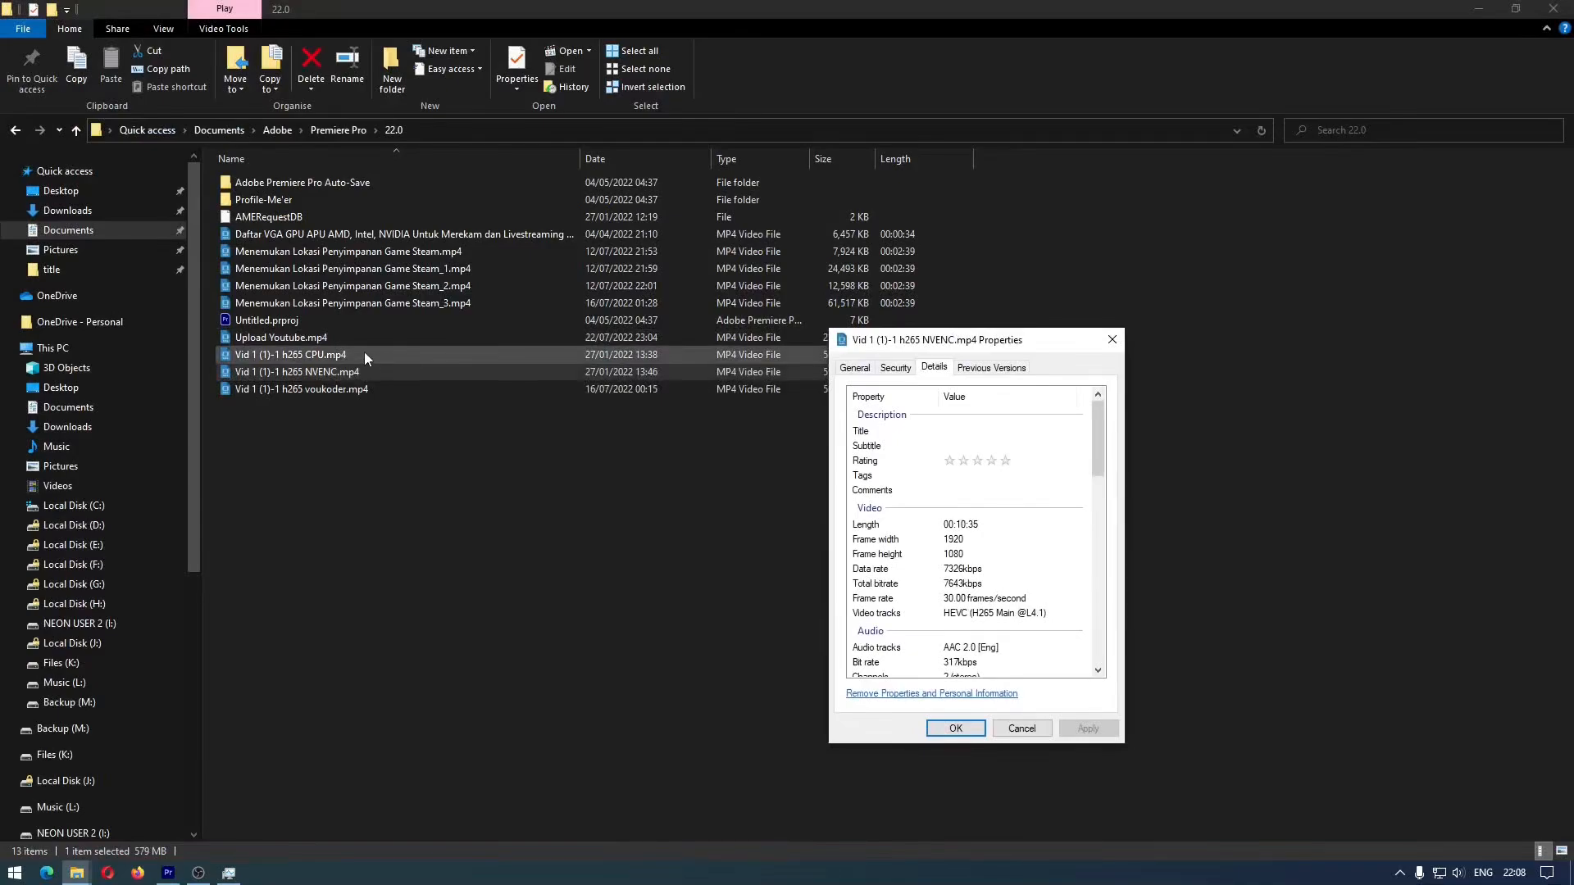
# Compare the video details of Upload Youtube.mp4 with those of the NVENC file, then close the NVENC file's properties
pyautogui.rightClick(282, 339)
pyautogui.click(352, 665)
pyautogui.click(303, 408)
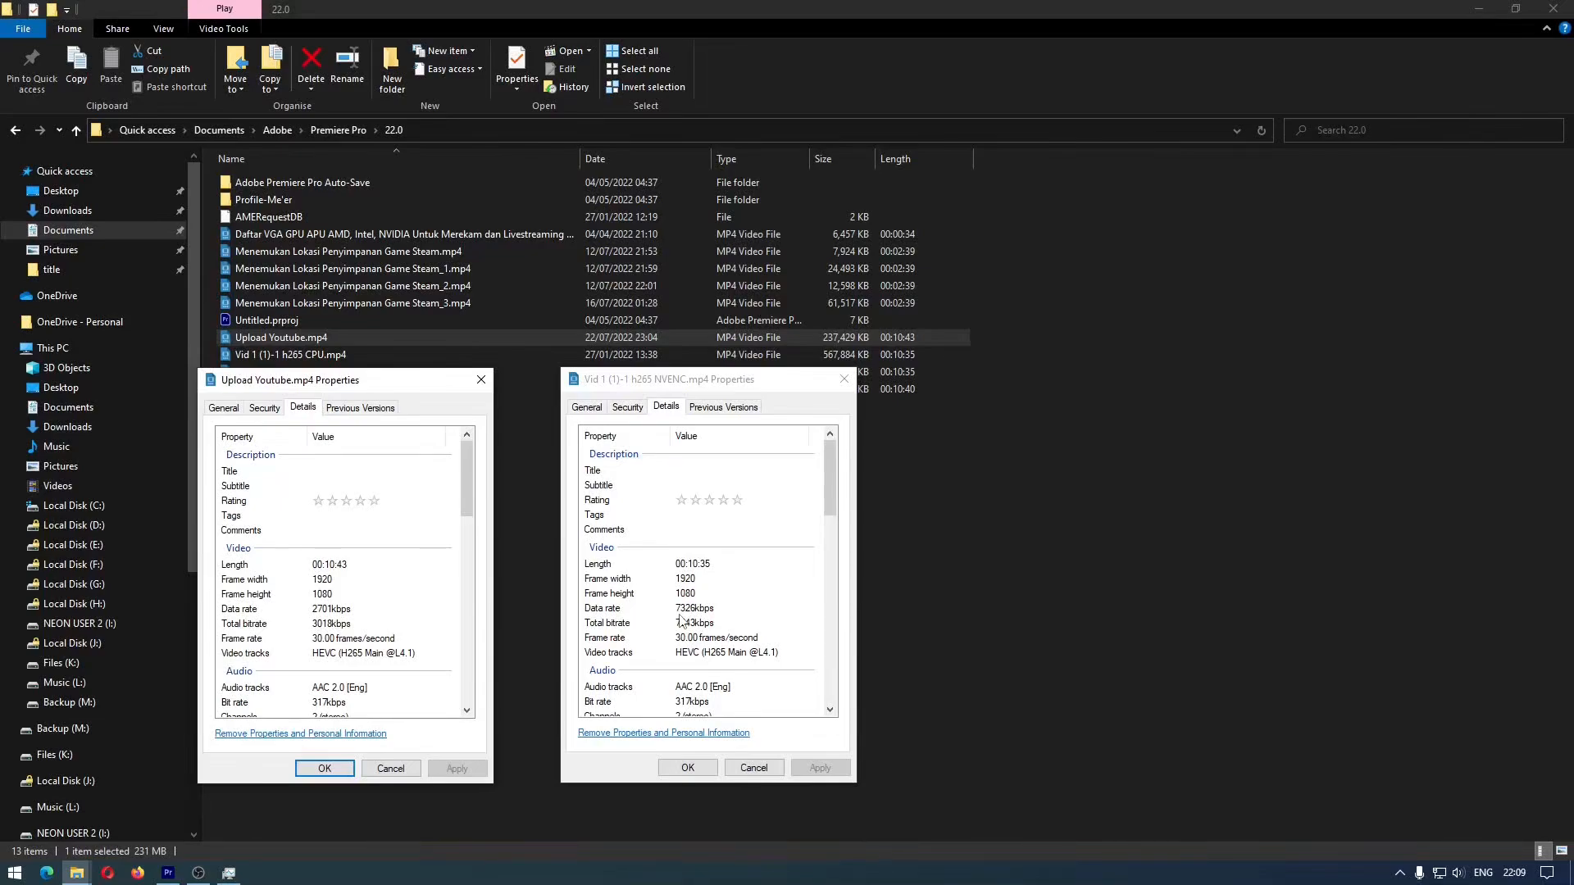
pyautogui.click(843, 379)
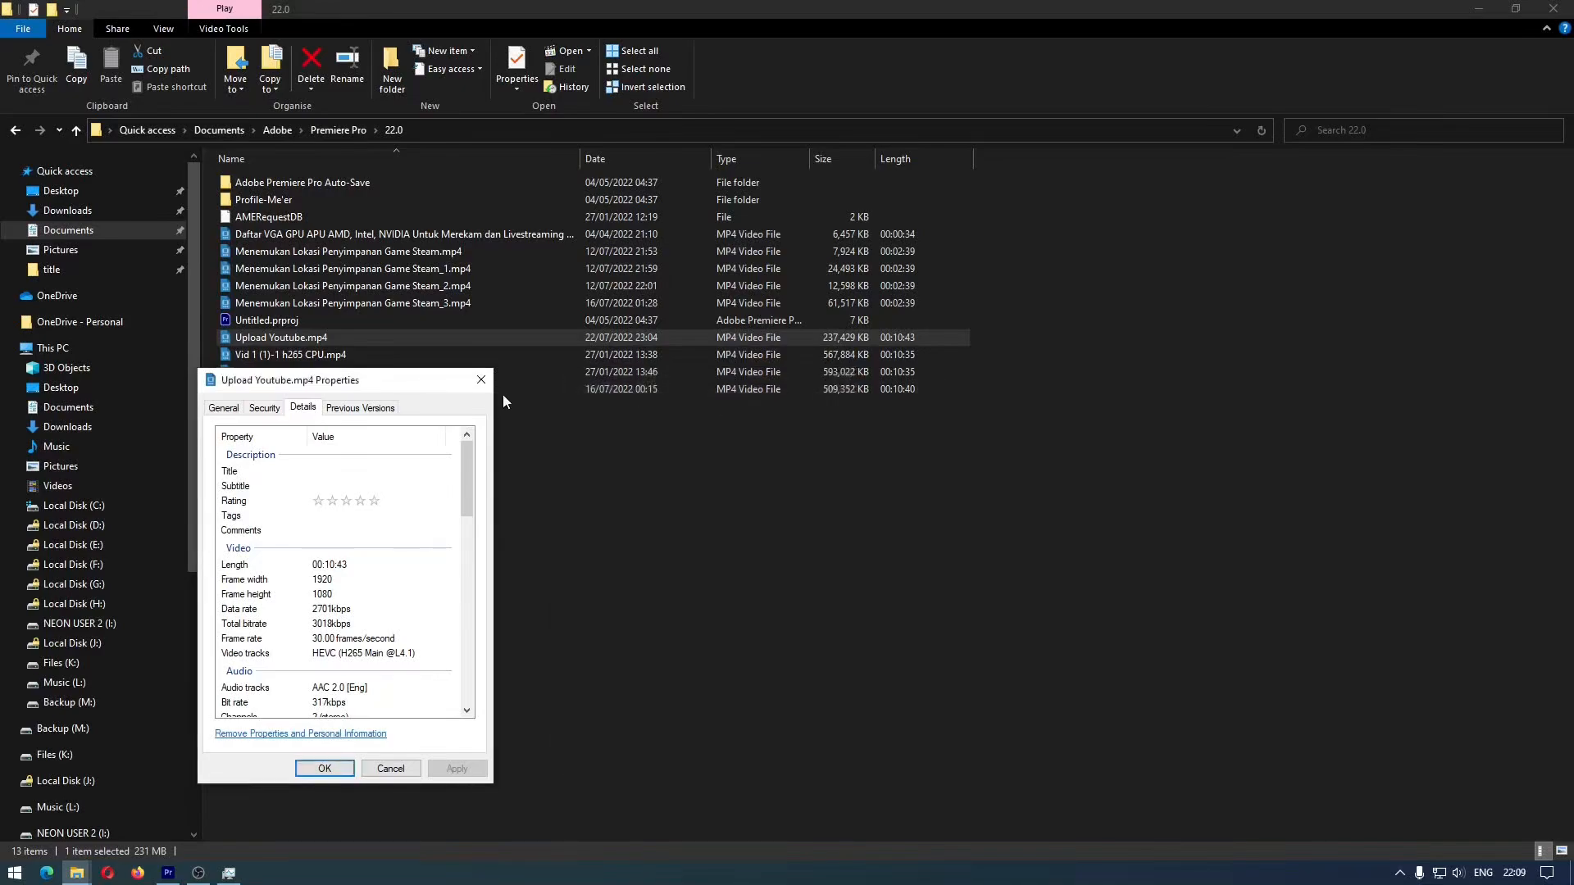
# Close the properties of Upload Youtube.mp4 and compare its listed file size with that of Vid 1 (1)-1 h265 NVENC.mp4
pyautogui.click(489, 379)
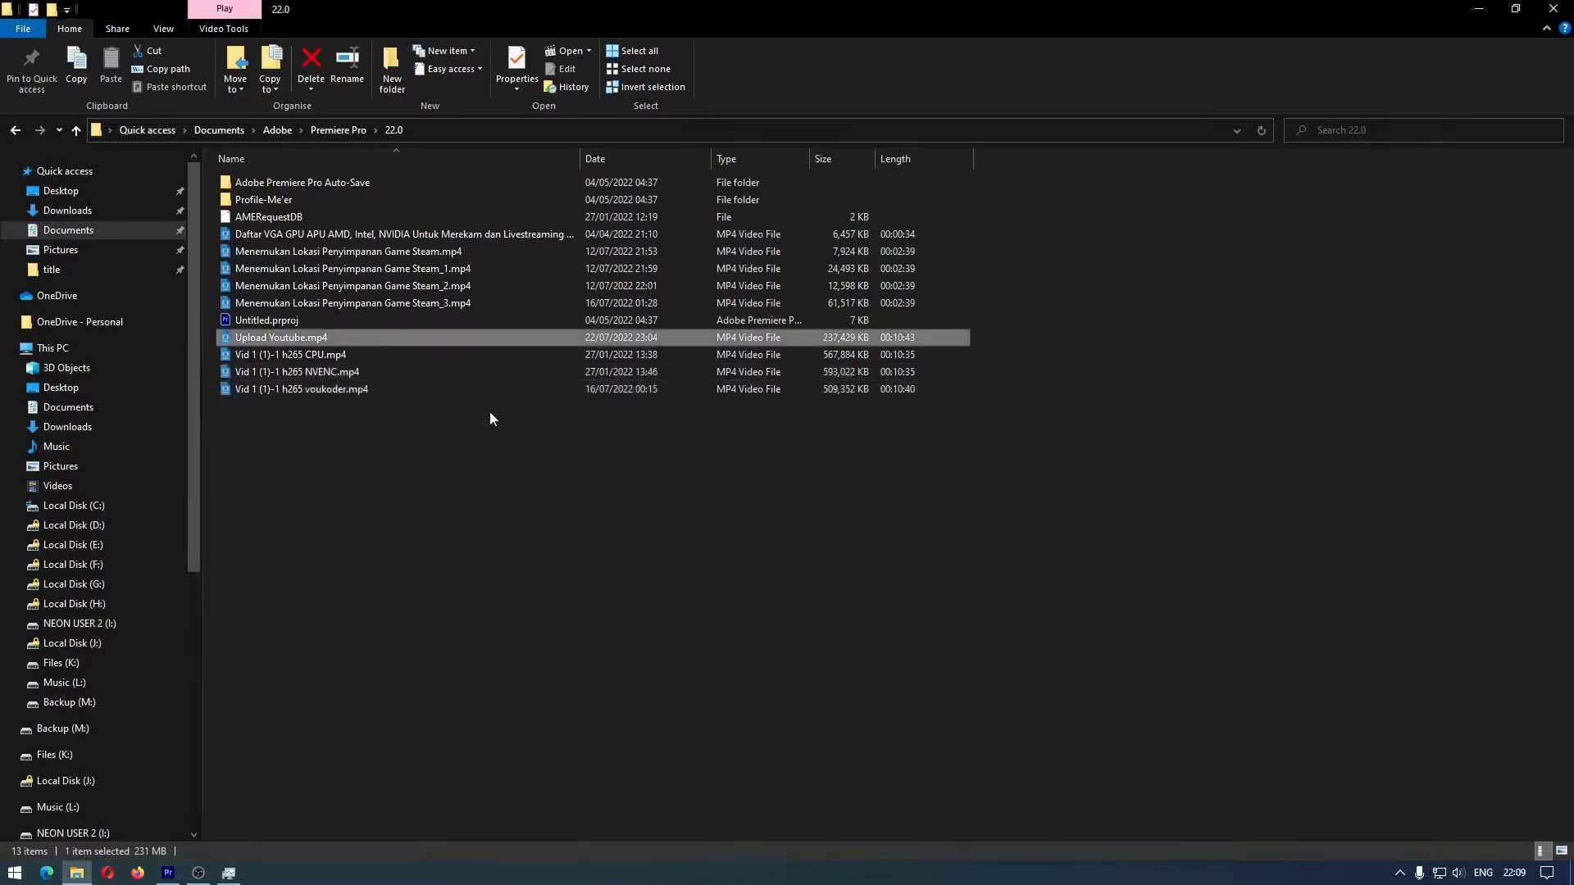
pyautogui.click(493, 376)
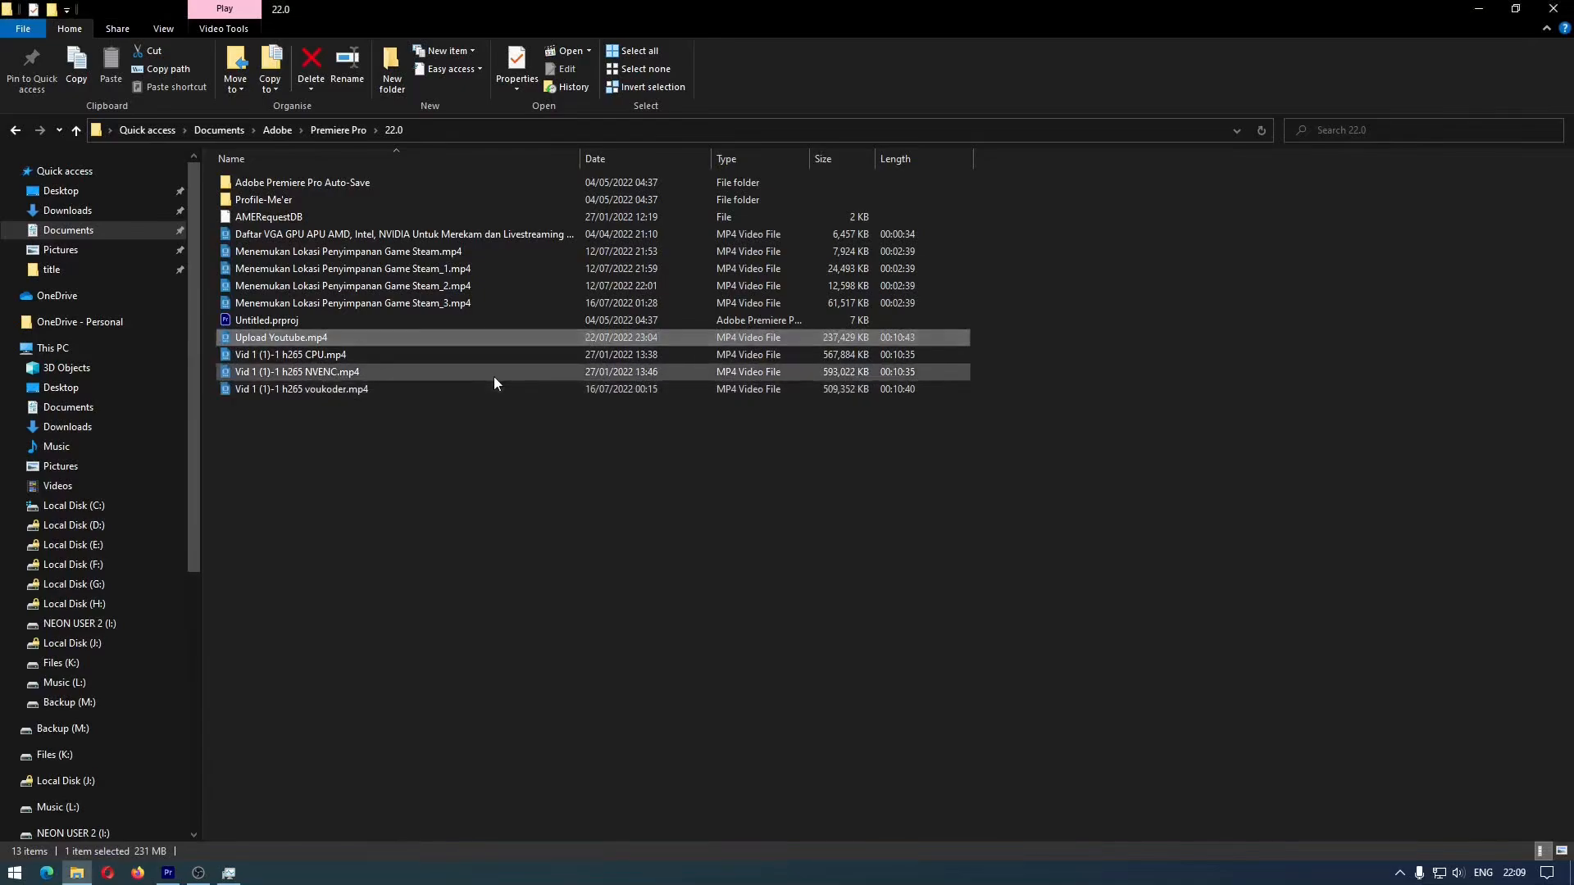
pyautogui.click(568, 341)
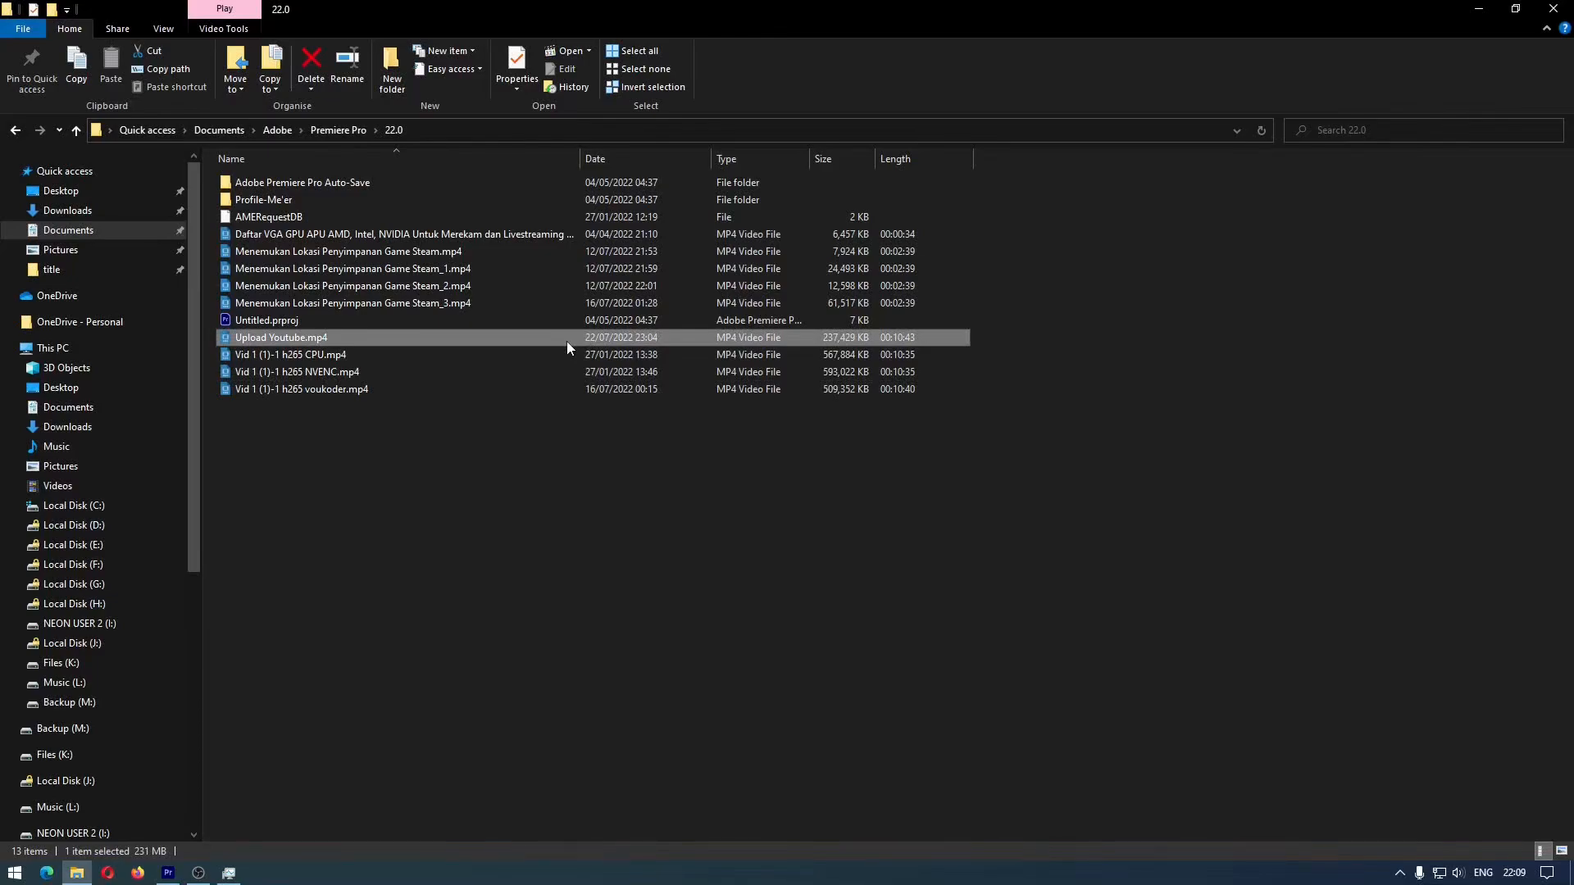
# Play Upload Youtube.mp4, check its picture quality at several points between about 2:17 and 4:30, and close the player
pyautogui.doubleClick(568, 341)
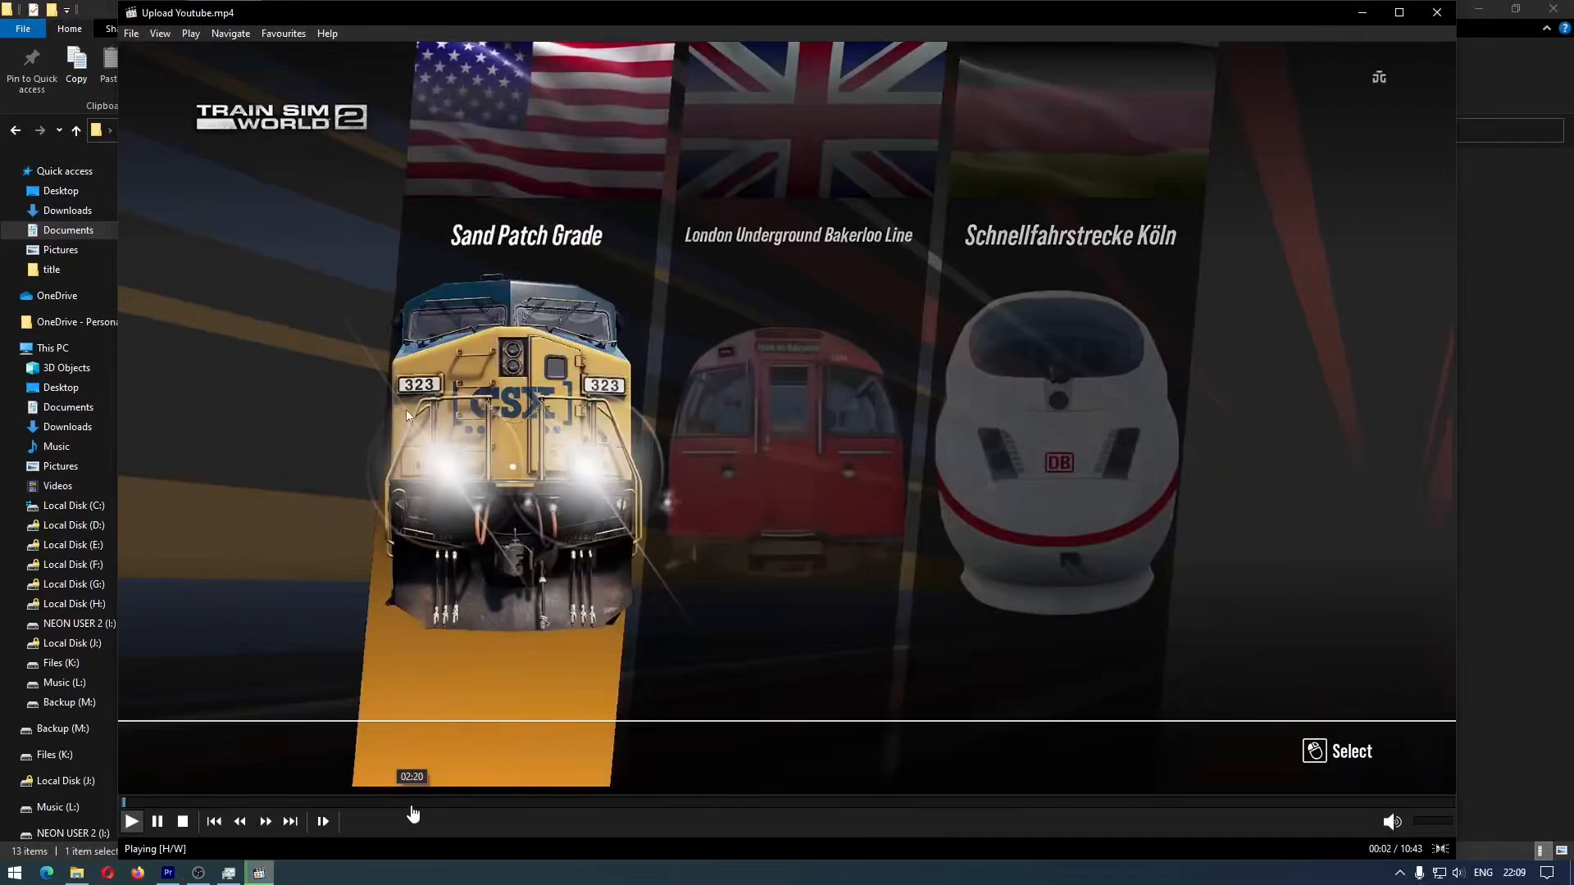
pyautogui.click(413, 814)
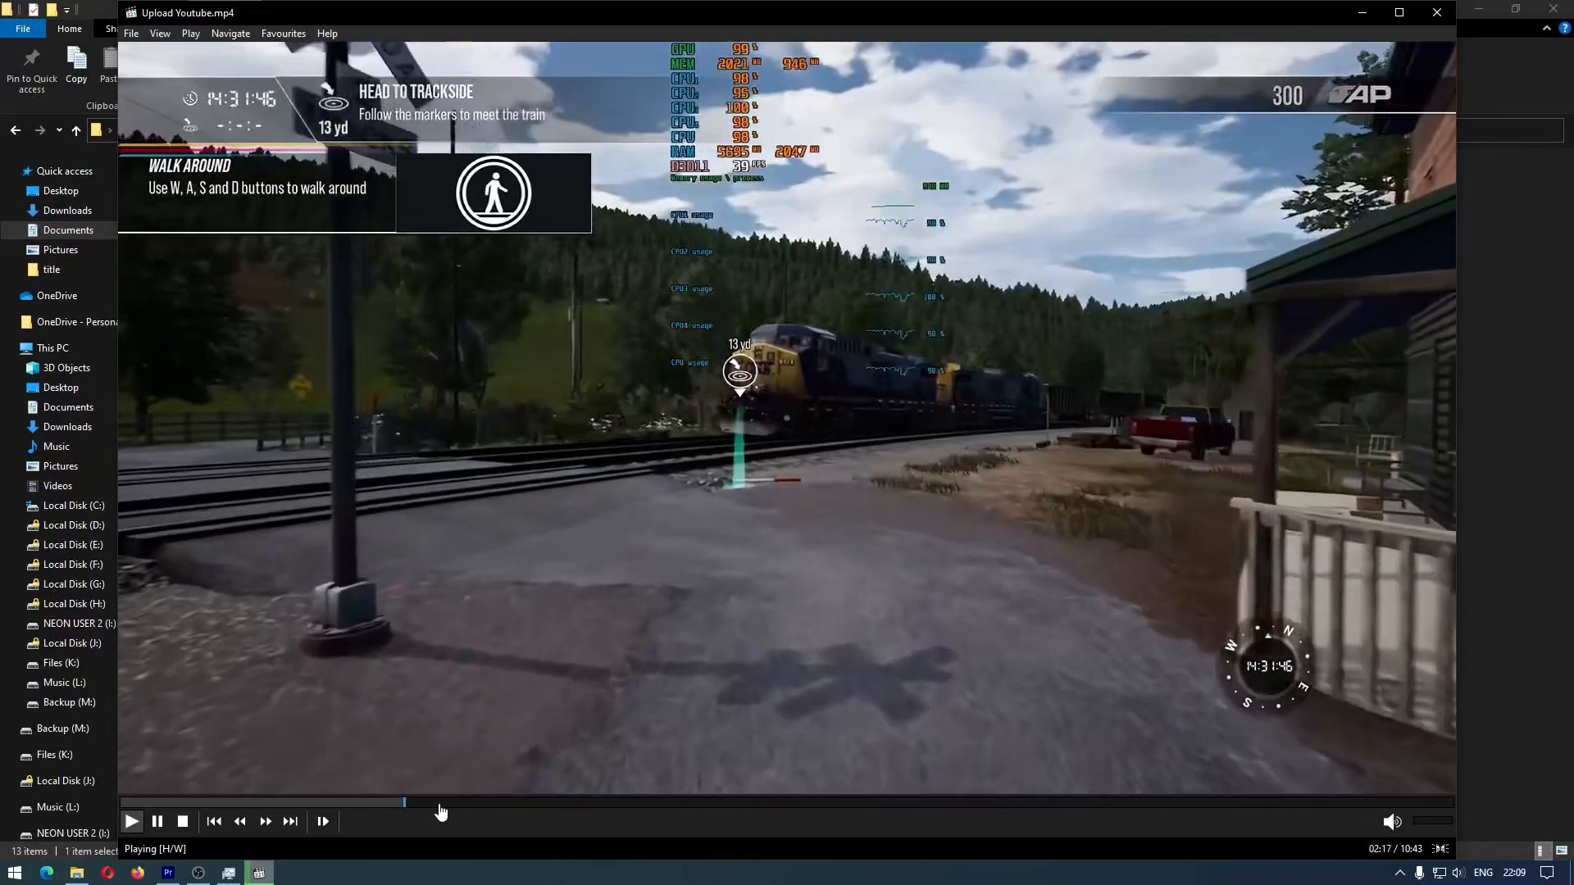
pyautogui.click(460, 810)
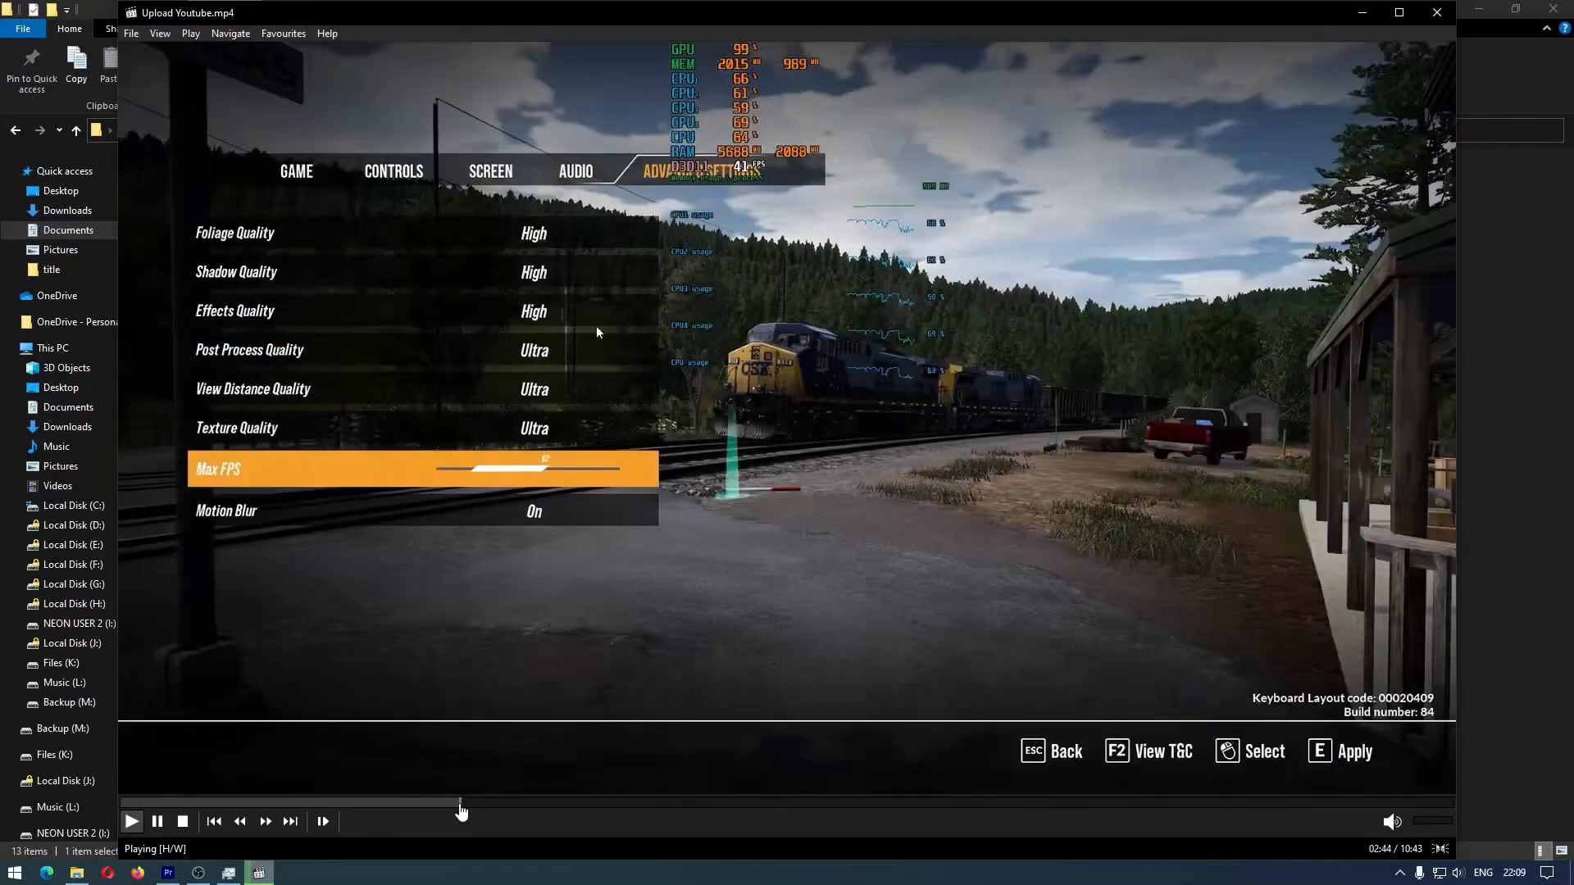
pyautogui.click(517, 810)
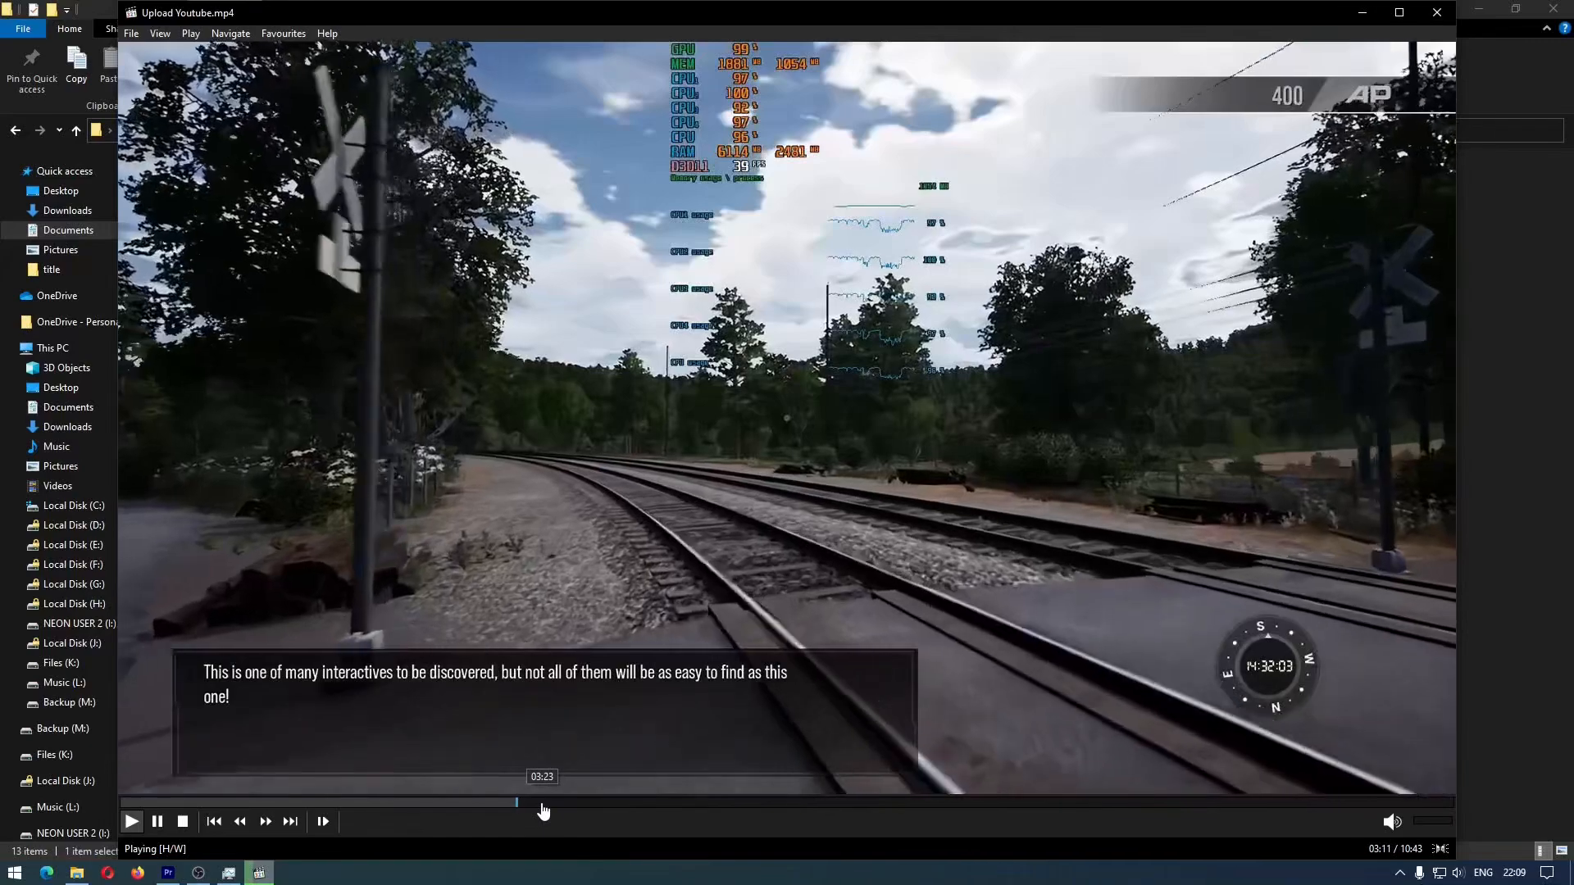
pyautogui.click(542, 810)
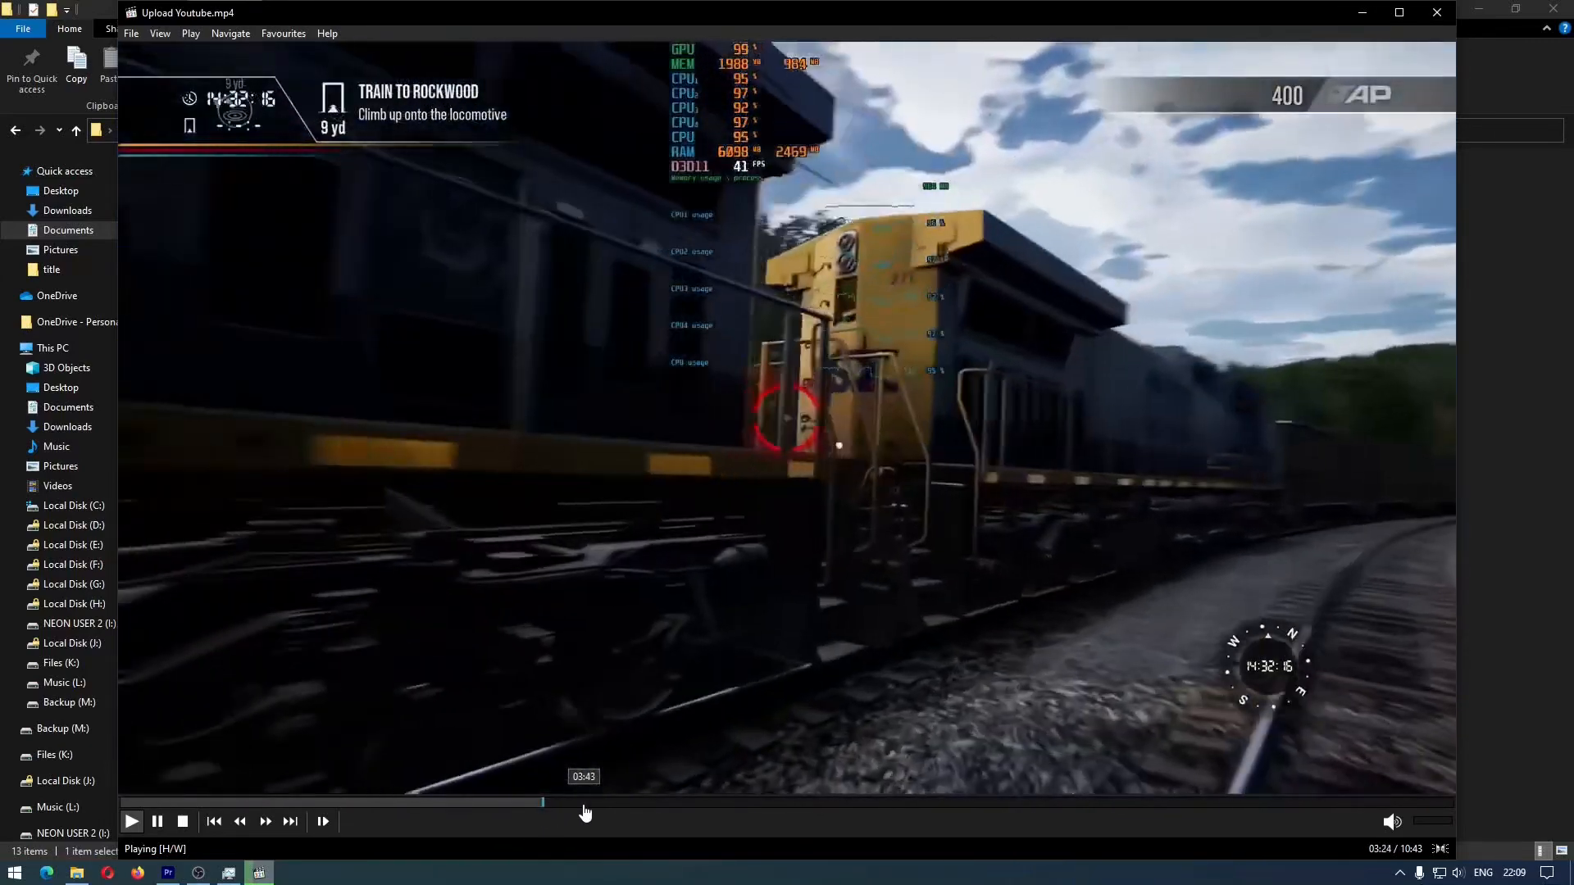
pyautogui.click(585, 810)
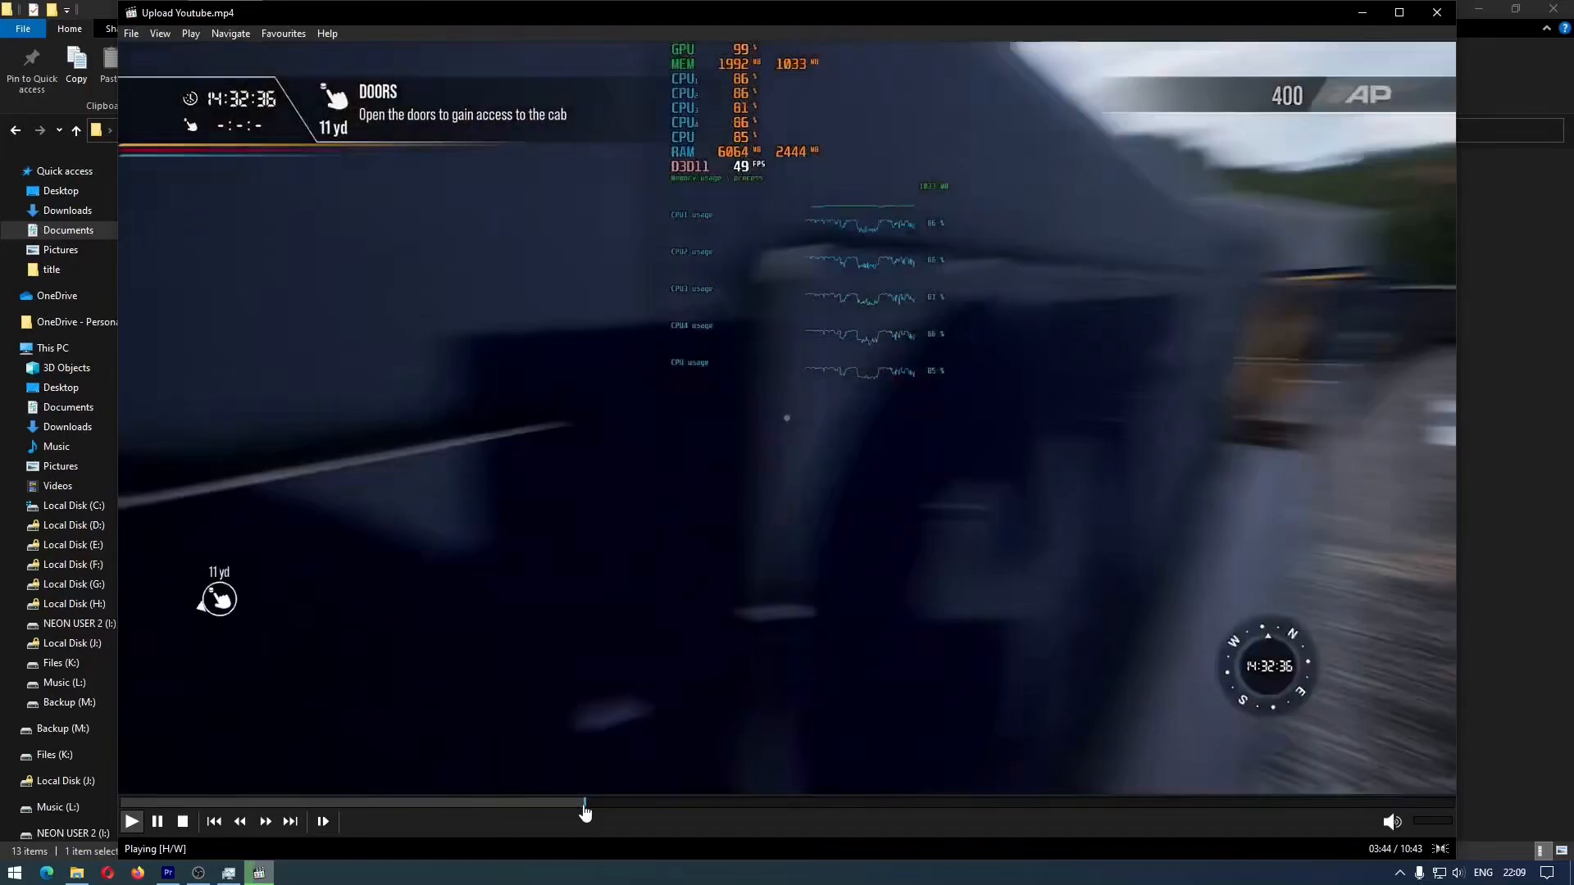
pyautogui.click(643, 810)
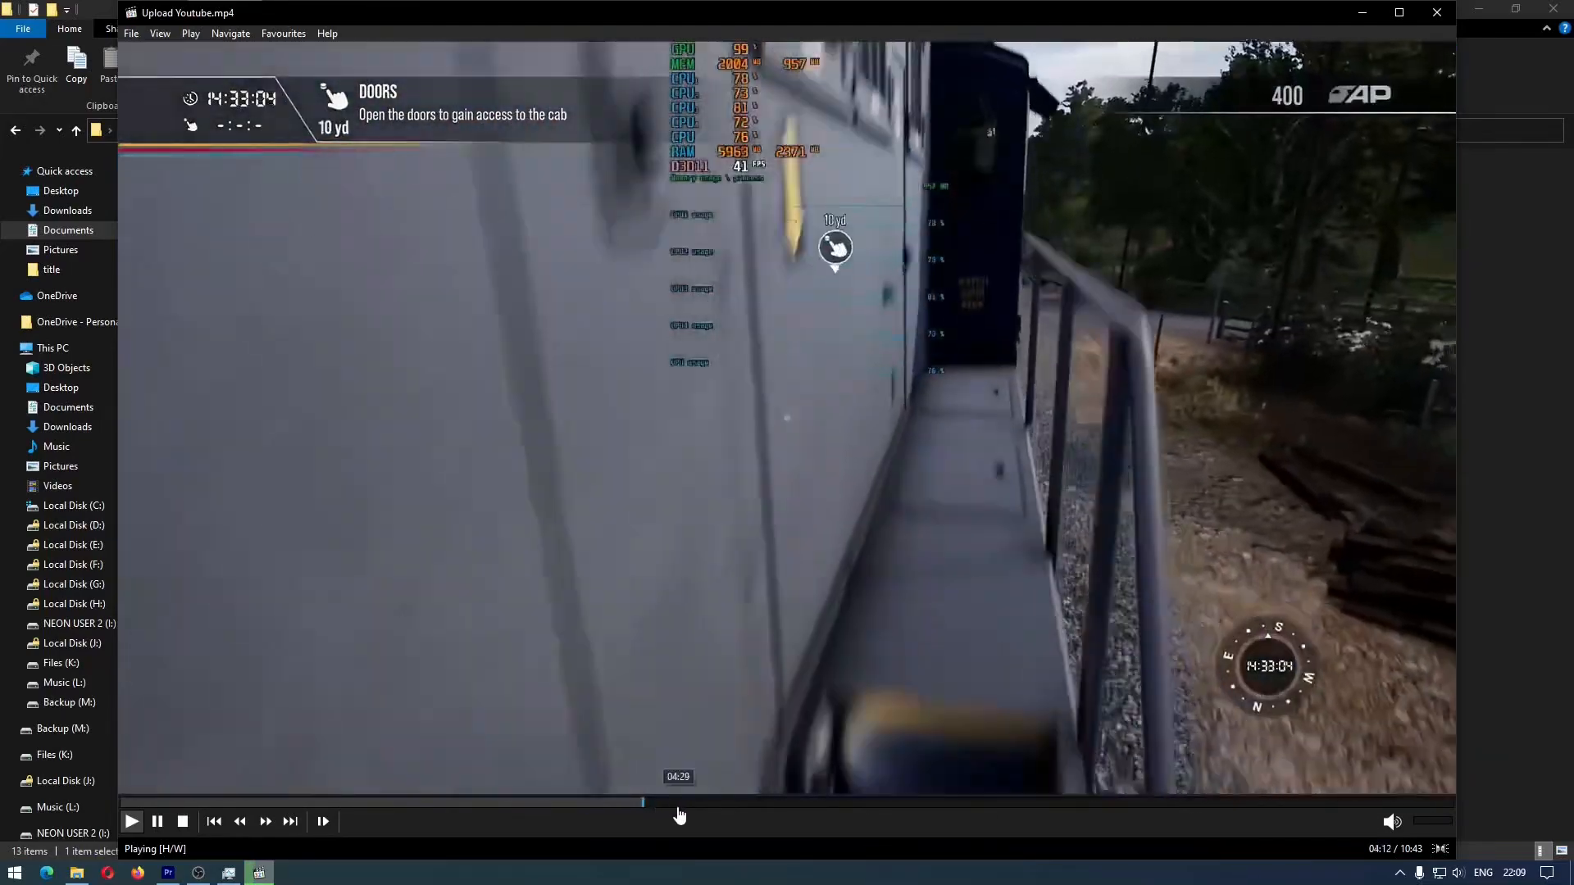
pyautogui.click(679, 812)
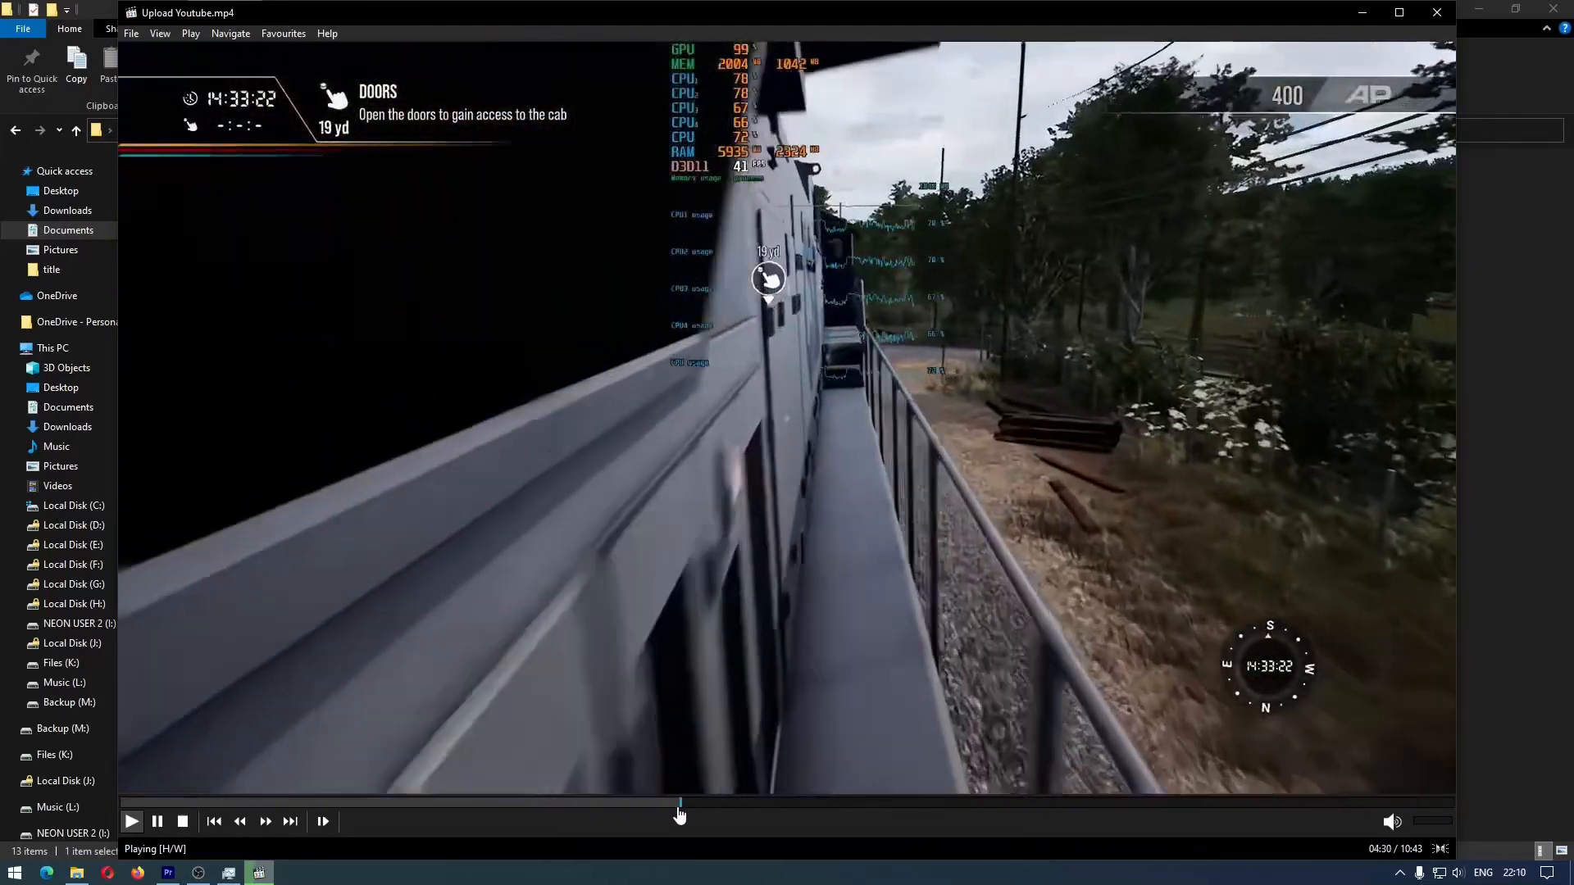
pyautogui.click(1438, 14)
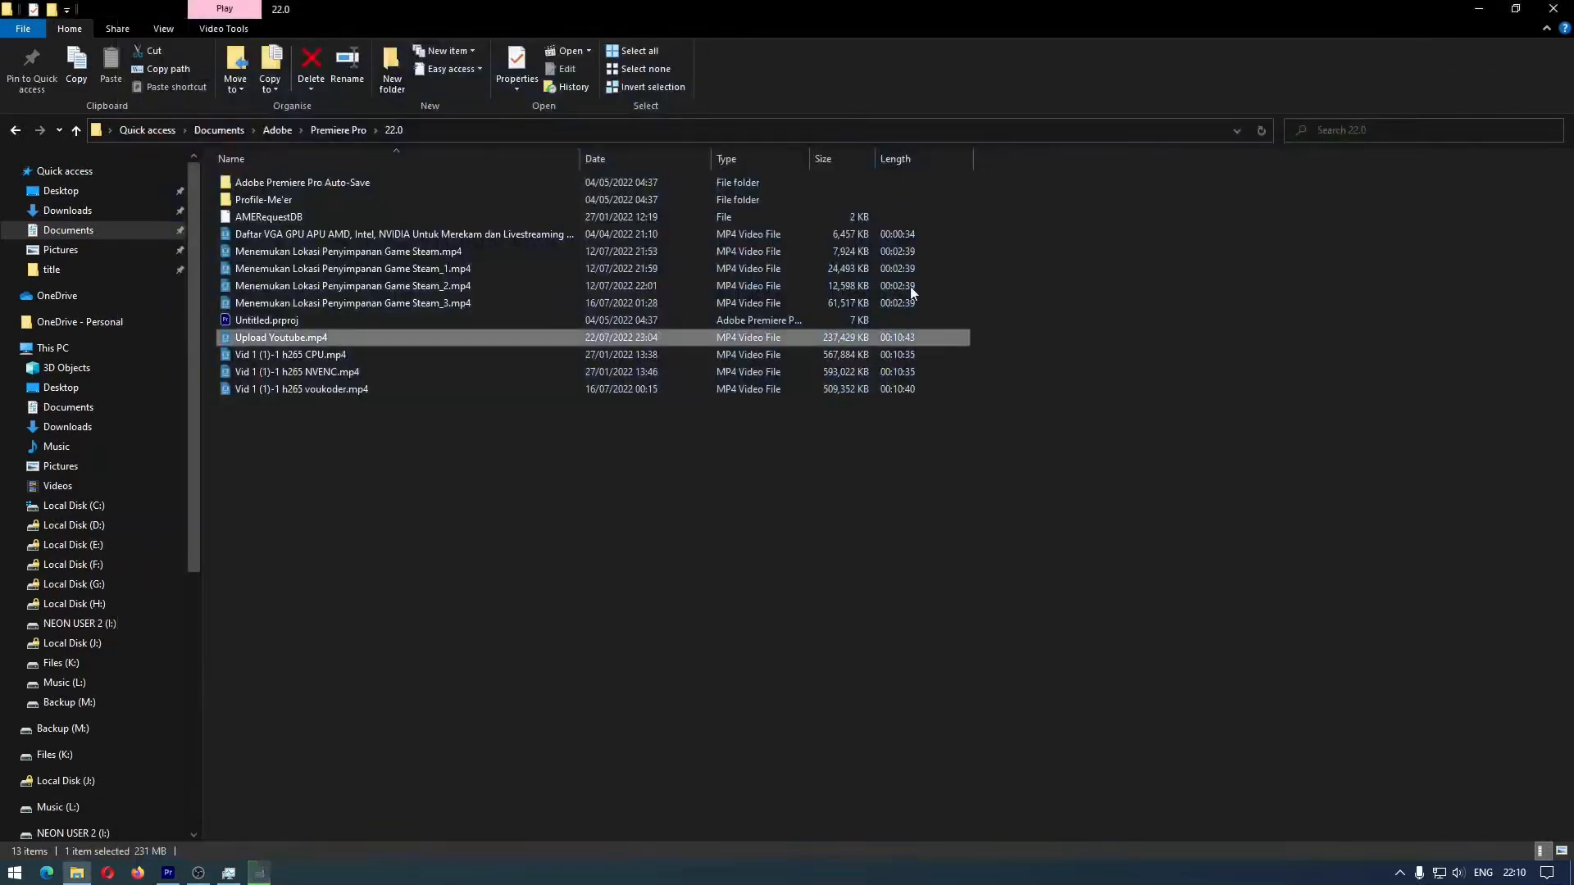
# Play Vid 1 (1)-1 h265 NVENC.mp4, check its picture quality at several points between about 2:11 and 3:15, and close the player
pyautogui.doubleClick(724, 372)
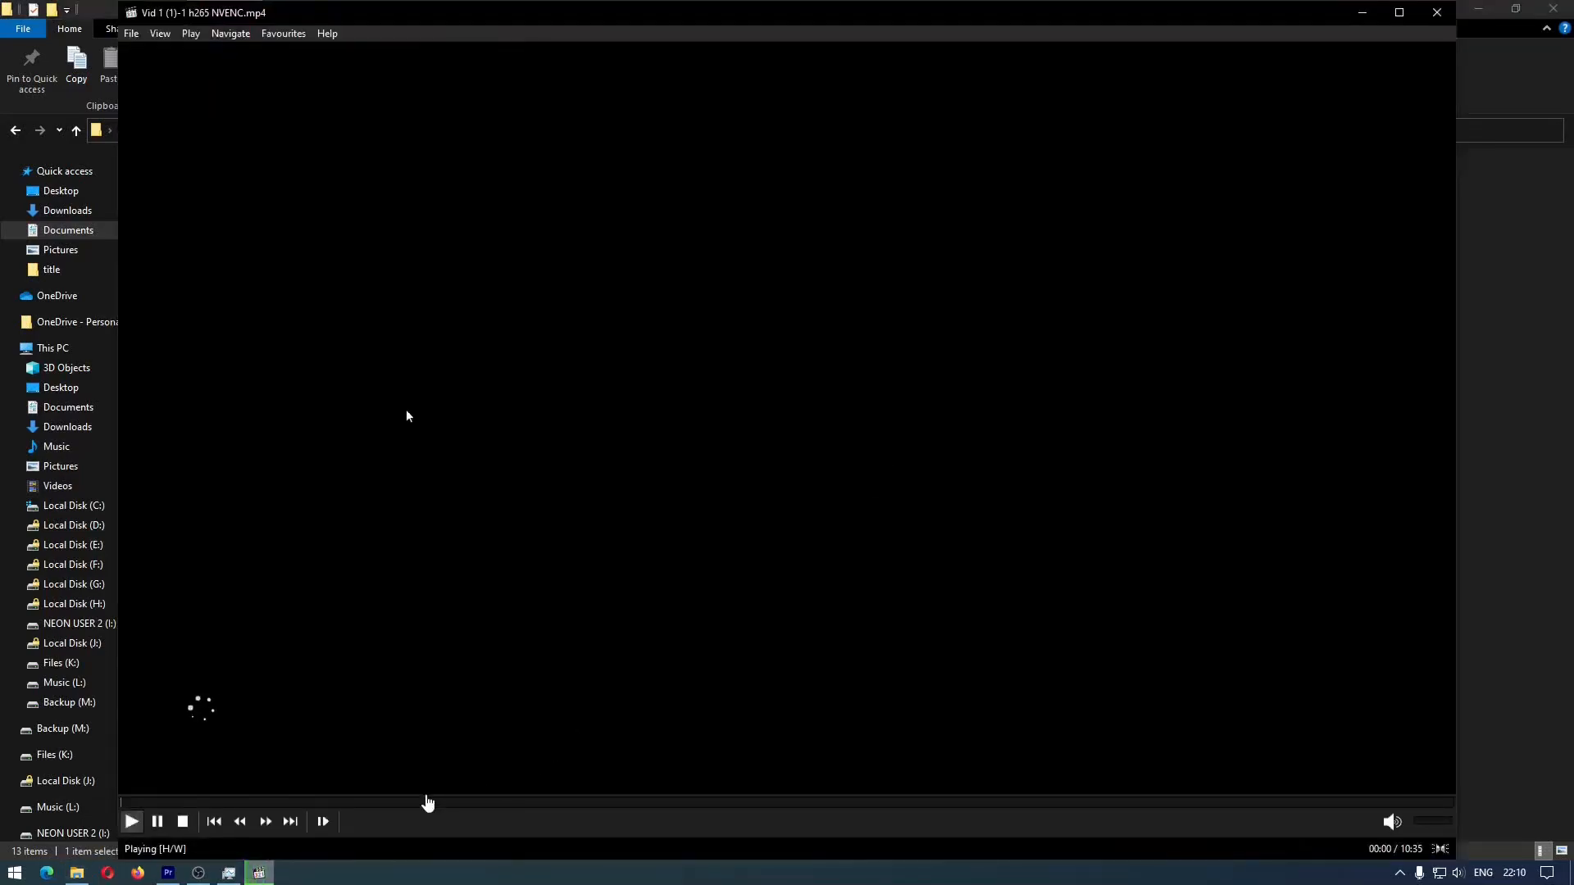
pyautogui.click(390, 807)
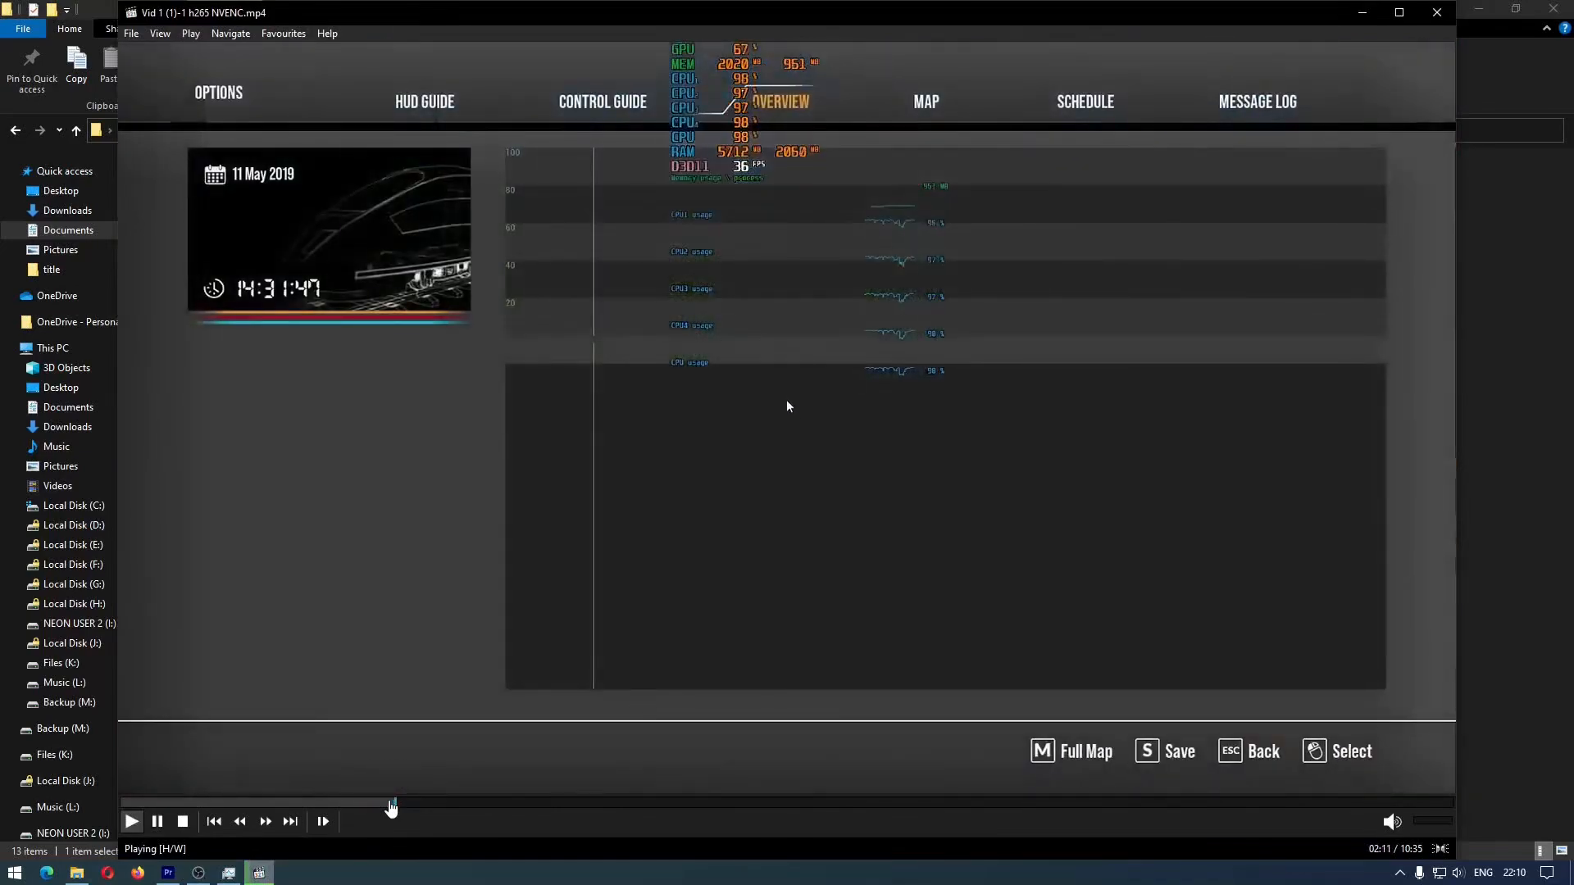
pyautogui.click(425, 805)
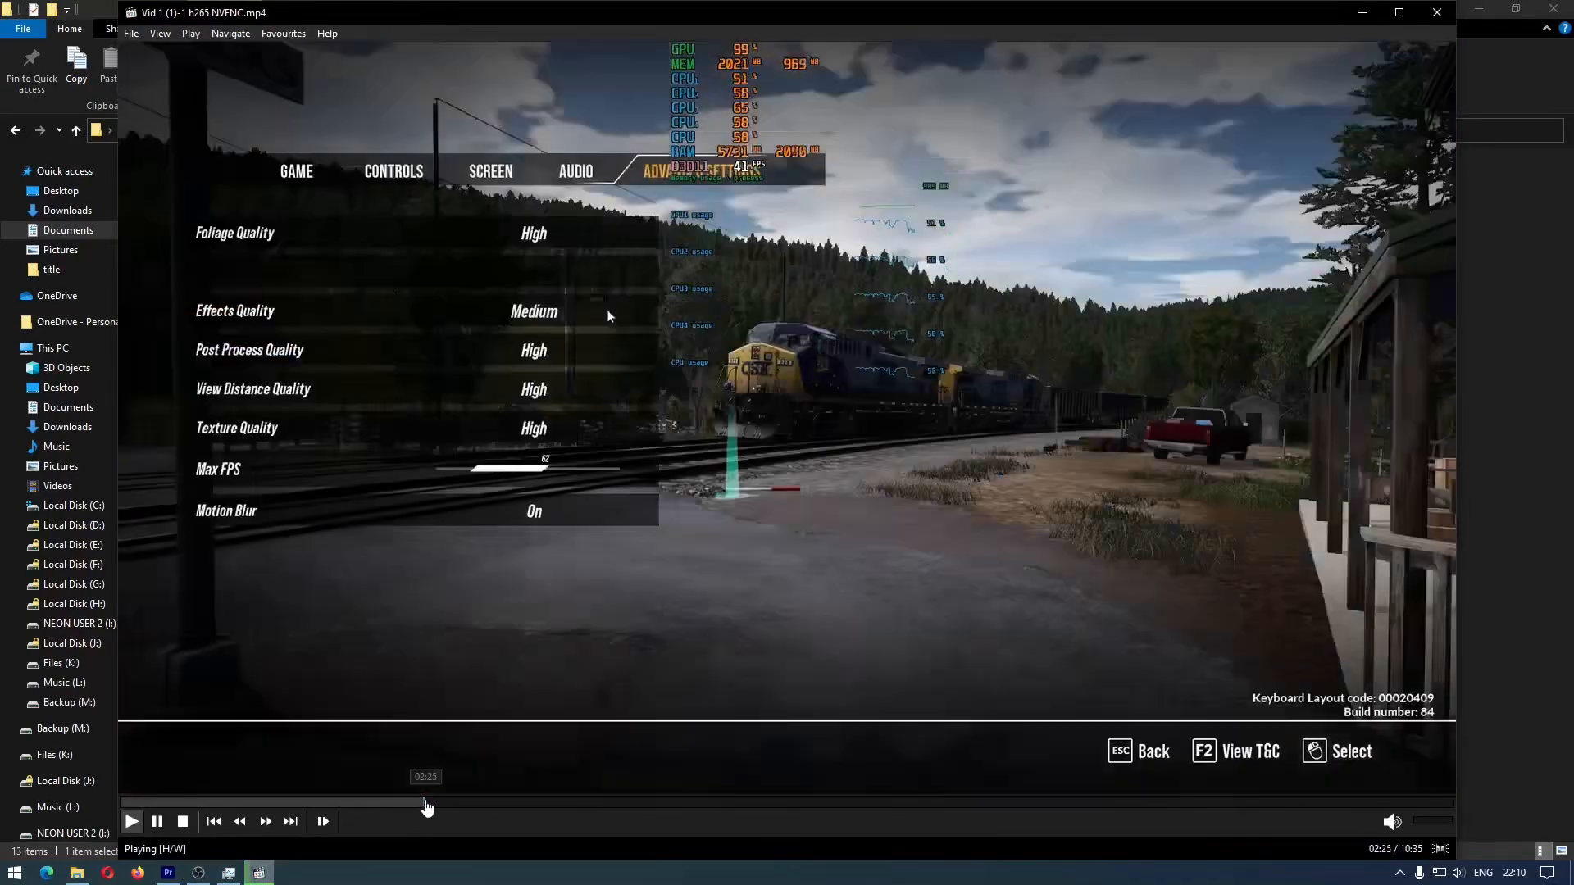
pyautogui.click(468, 805)
pyautogui.click(507, 805)
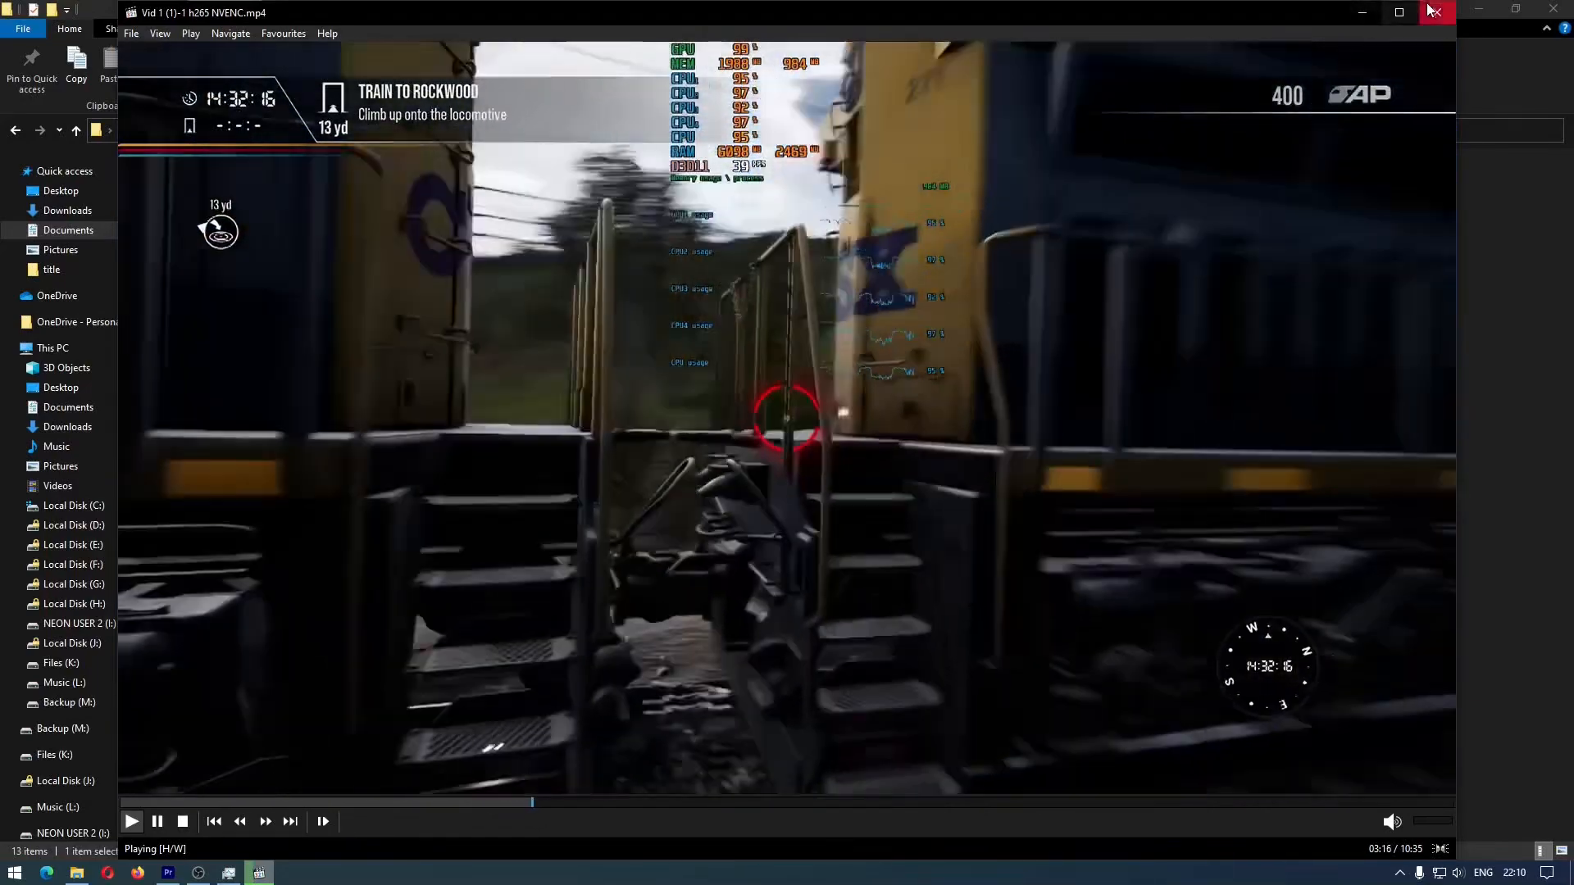
pyautogui.click(1430, 10)
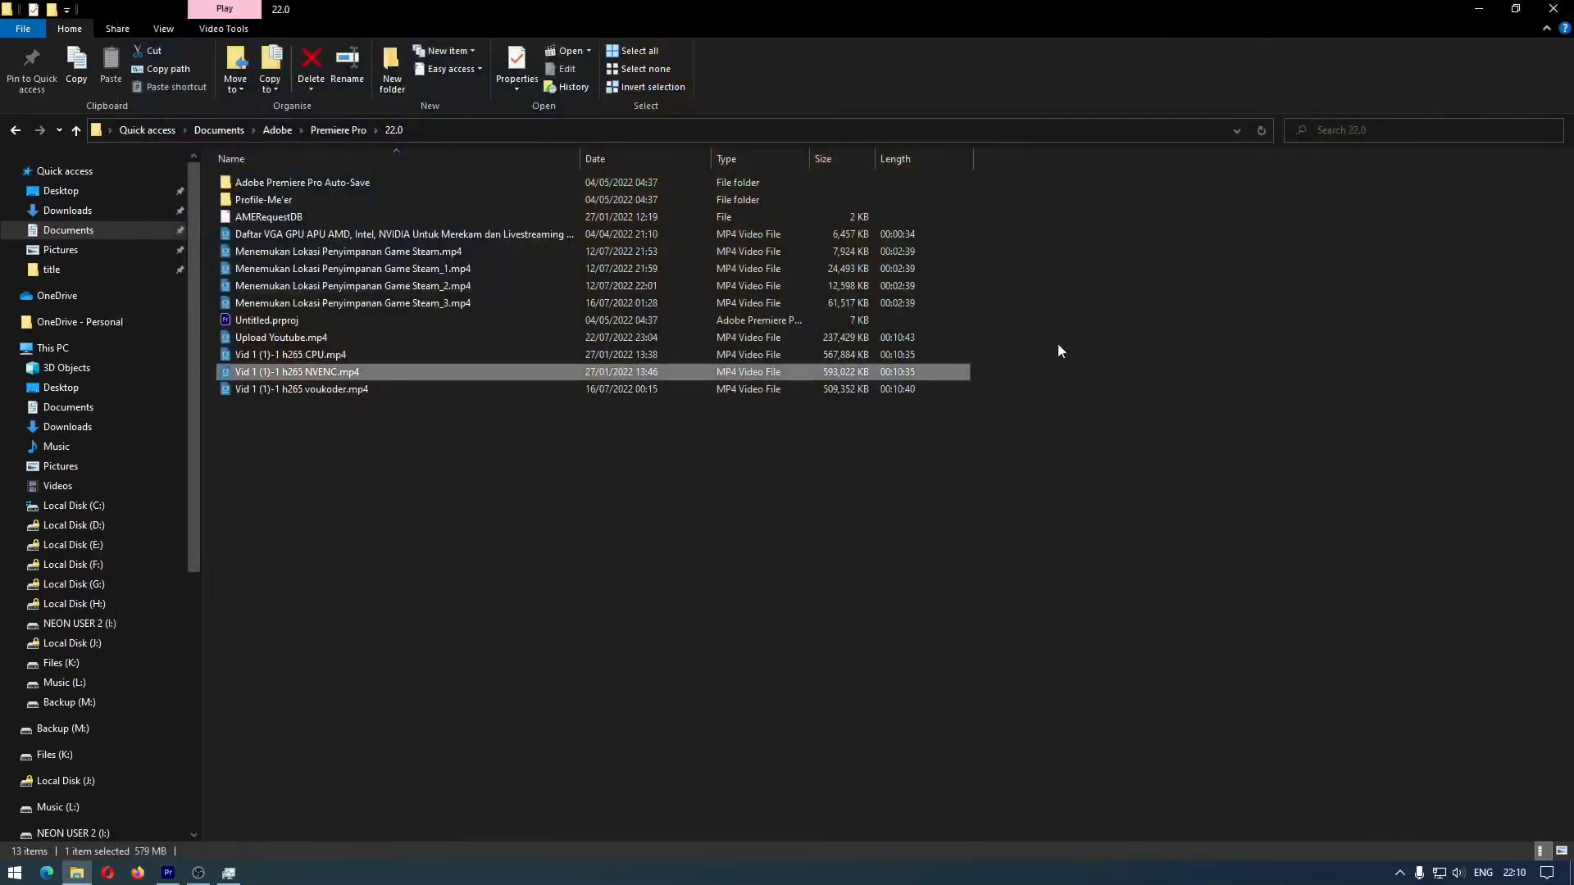